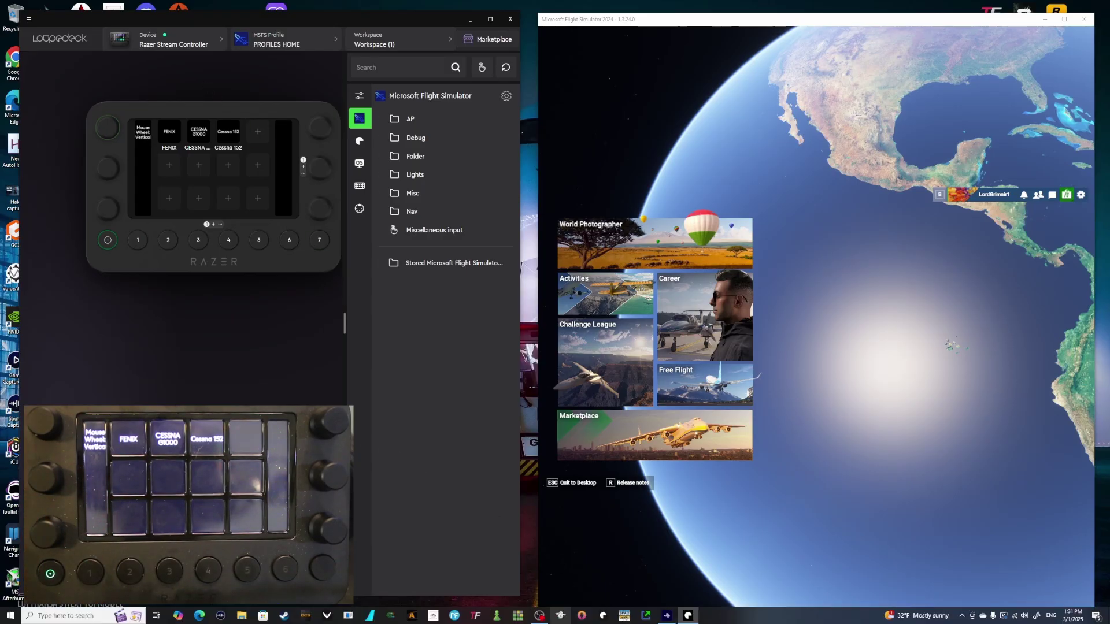
Bring up SPAD.neXt, minimize Microsoft Flight Simulator, and place the SPAD.neXt window beside the Loupedeck window.
left_click(626, 617)
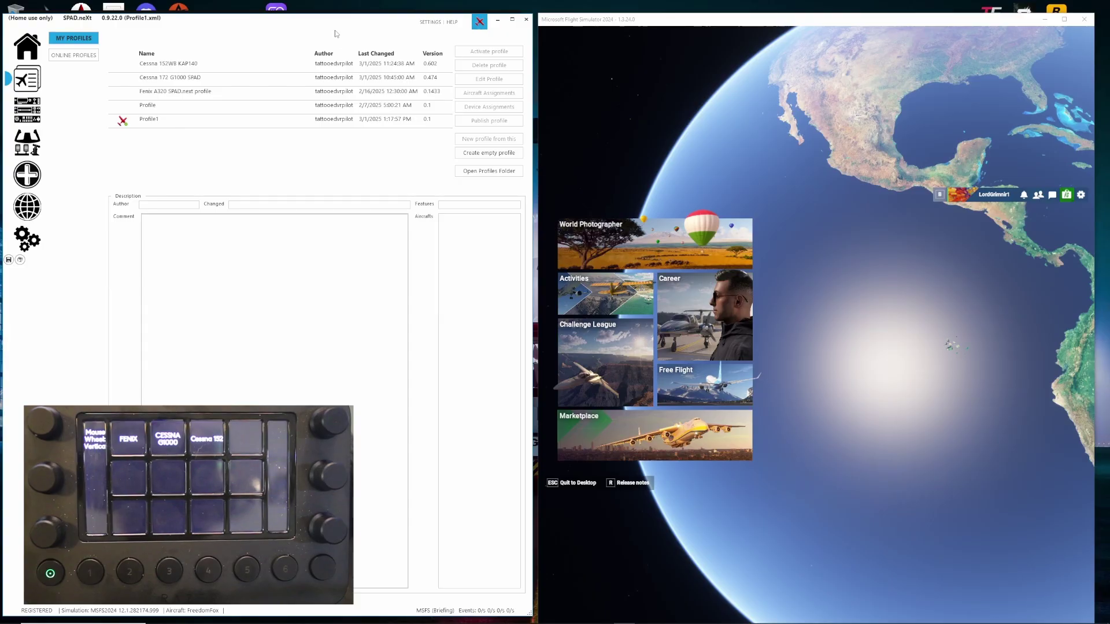
left_click(1044, 20)
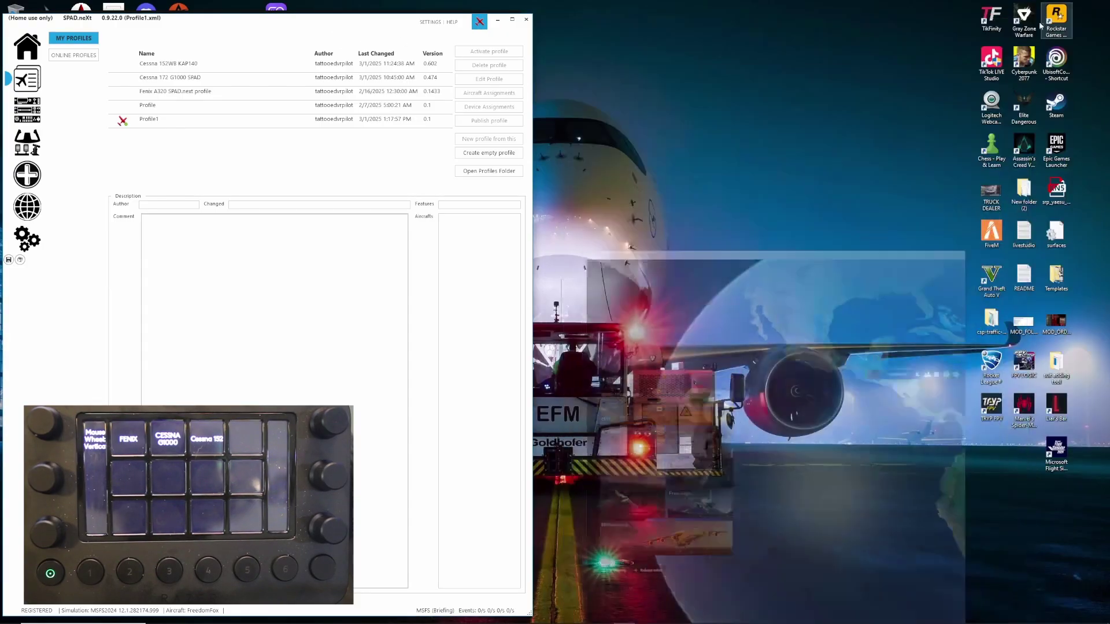
left_click_drag(361, 25, 893, 26)
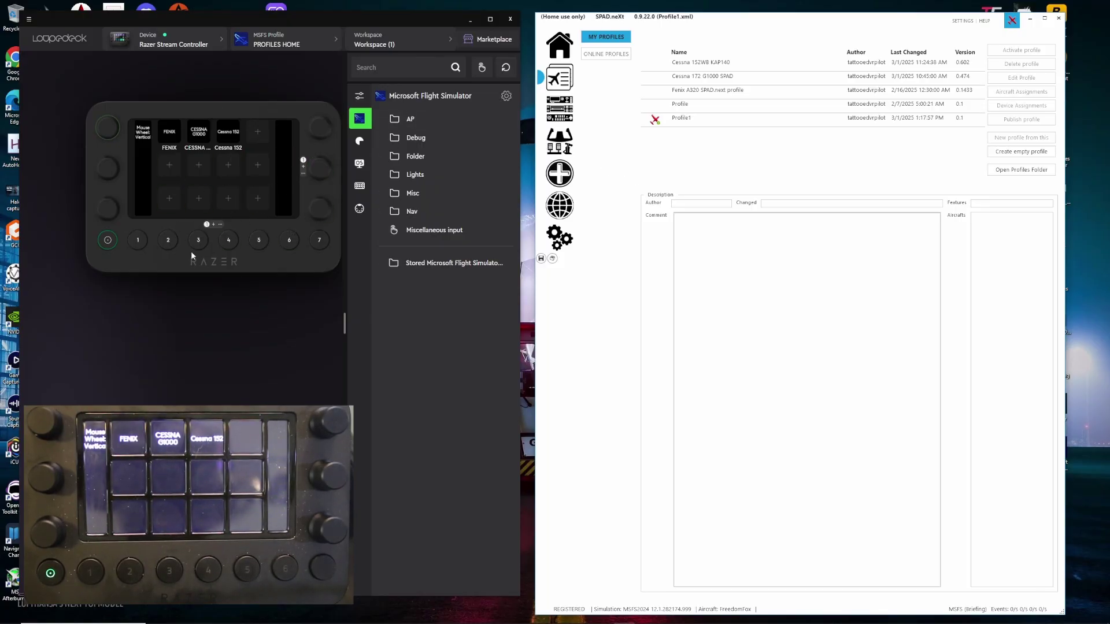
Examine the main and application profile options in Loupedeck, including the list of managed applications.
left_click(334, 41)
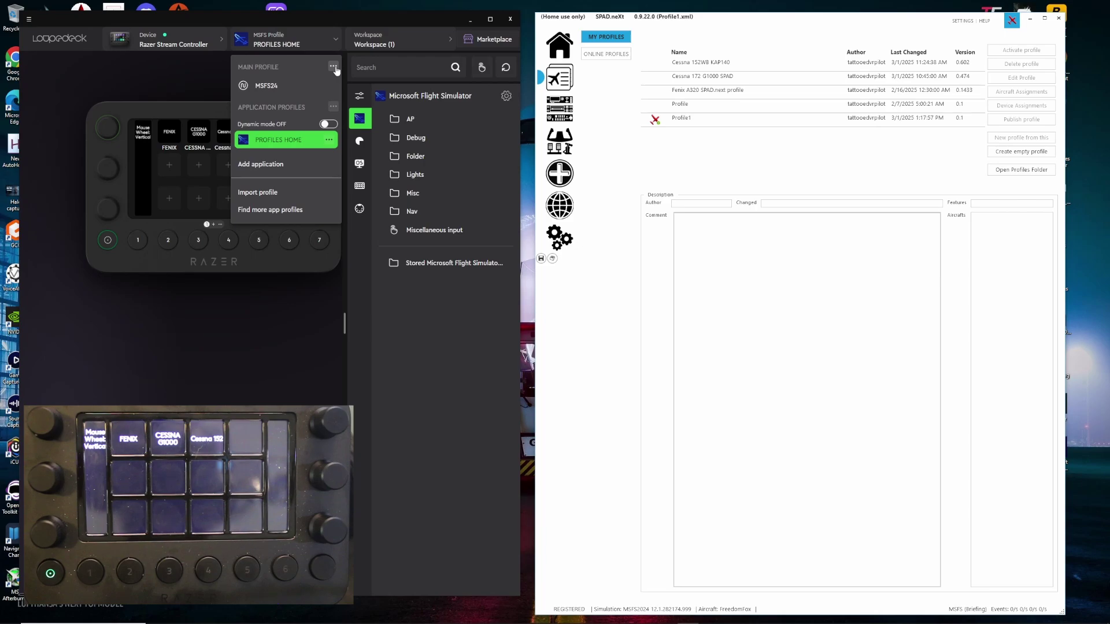
left_click(334, 67)
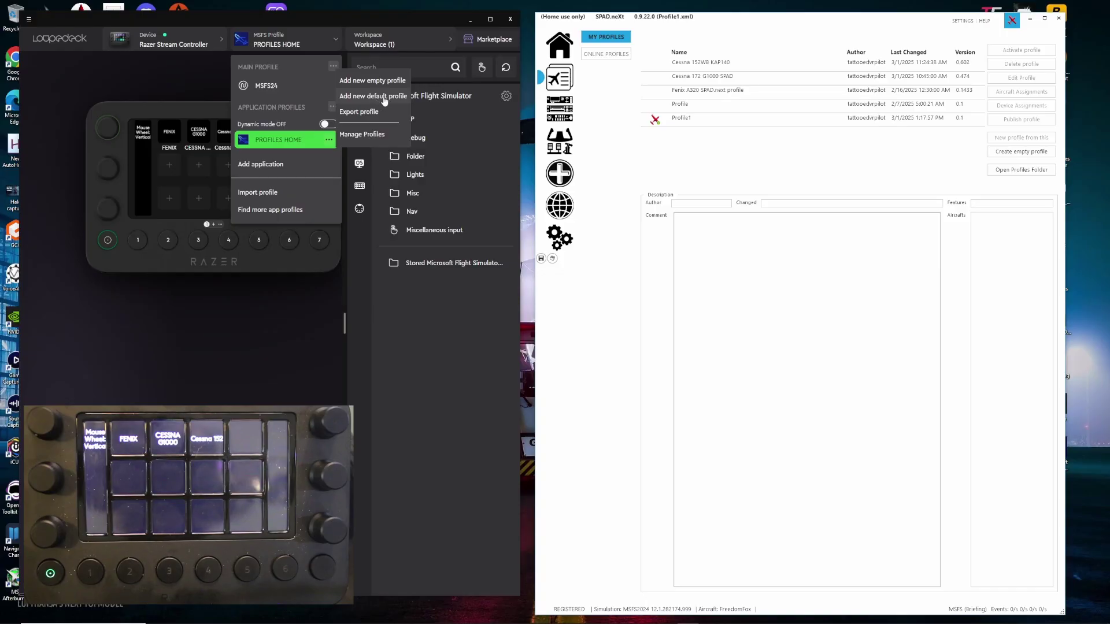
left_click(333, 43)
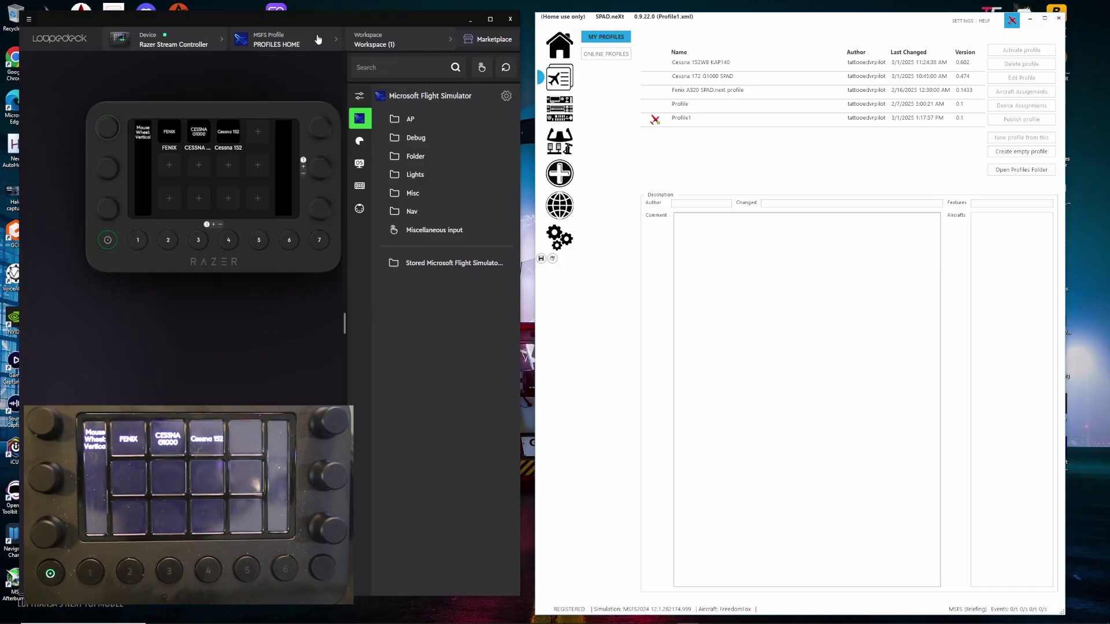
left_click(333, 43)
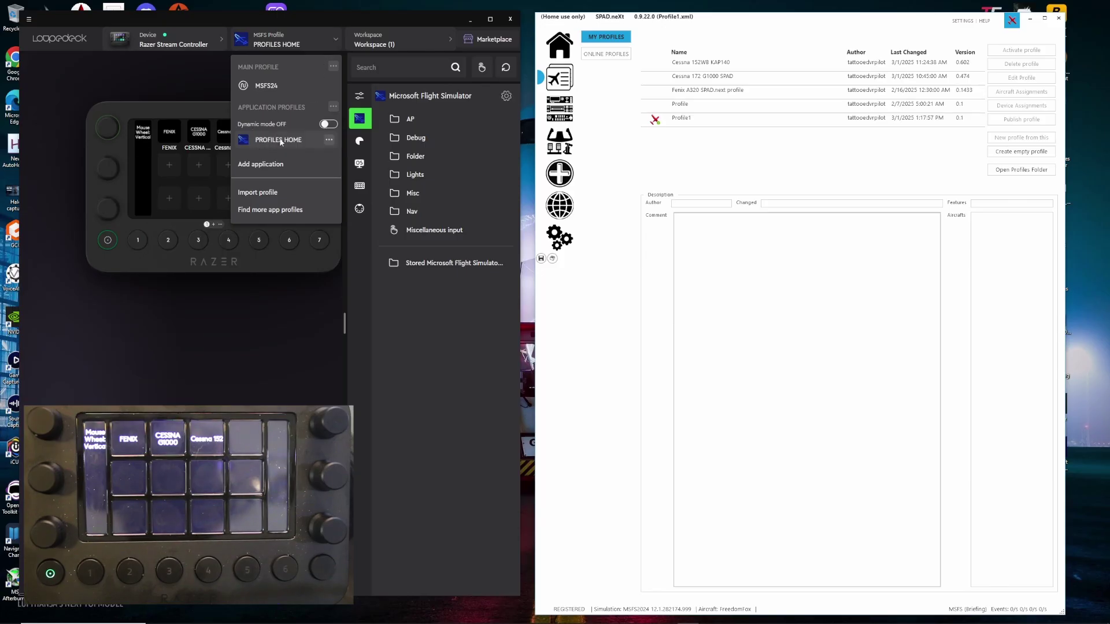
left_click(330, 142)
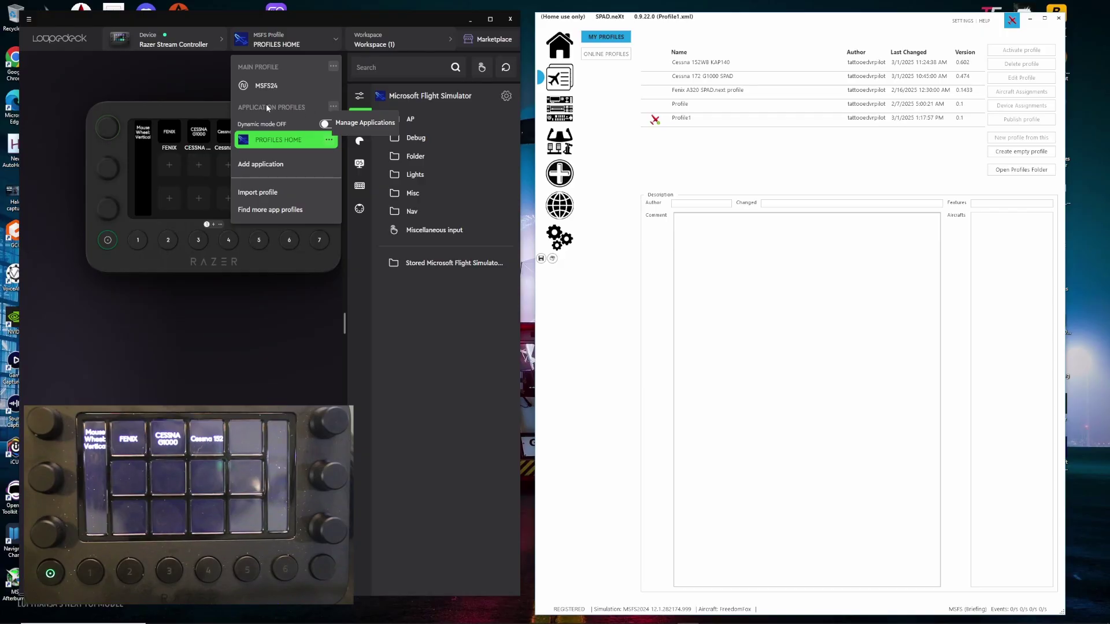
left_click(333, 109)
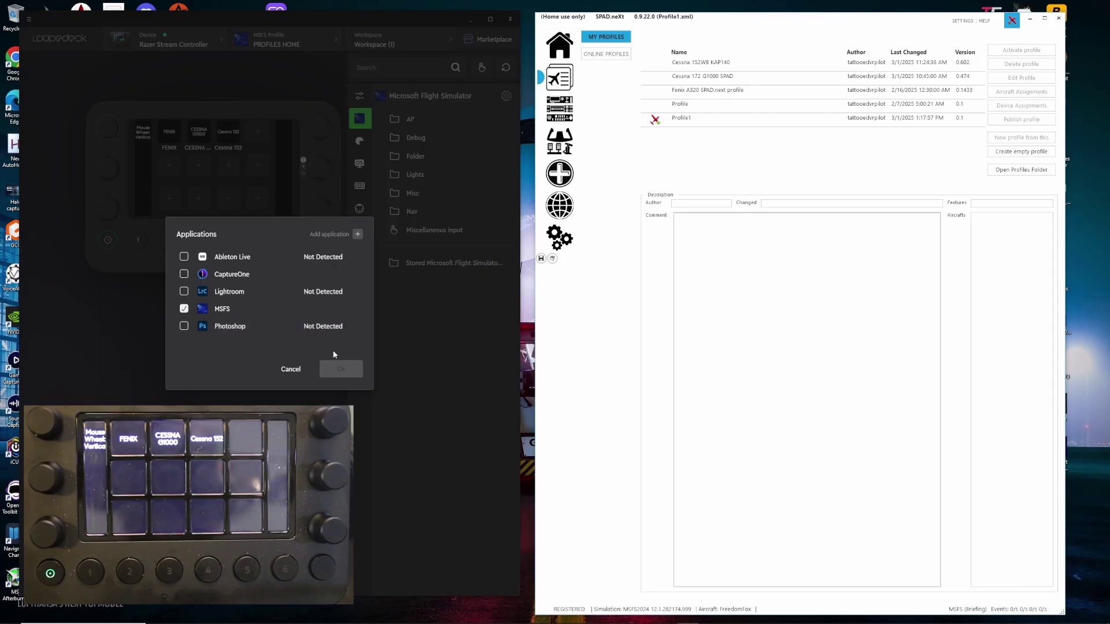
left_click(296, 373)
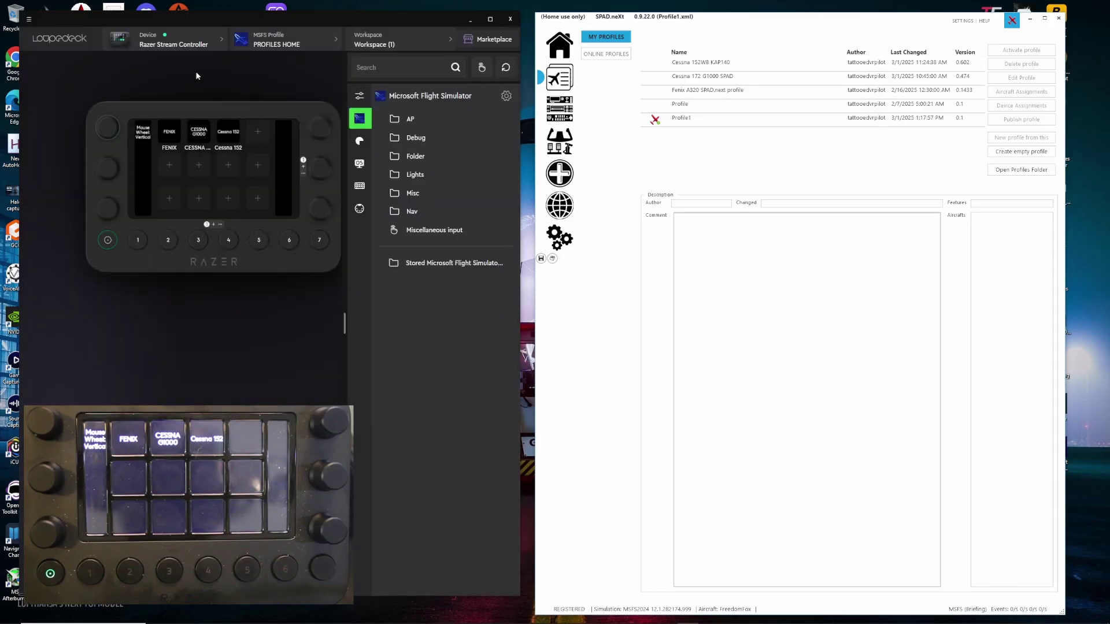
Add a new empty profile named TEST KITFOX for the MSFS application.
left_click(336, 40)
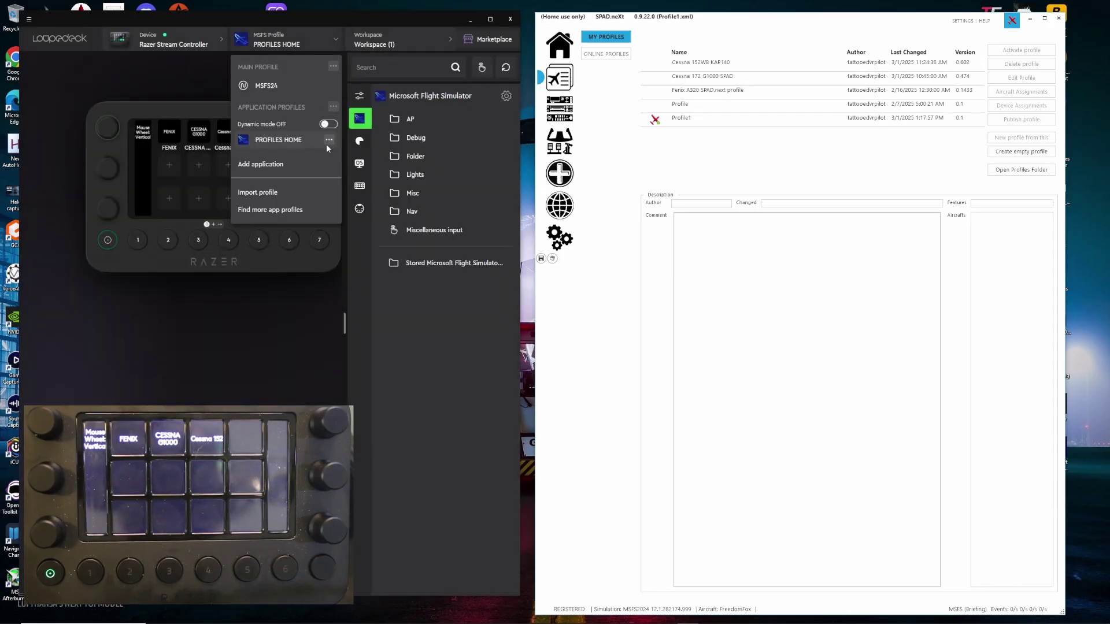
left_click(329, 142)
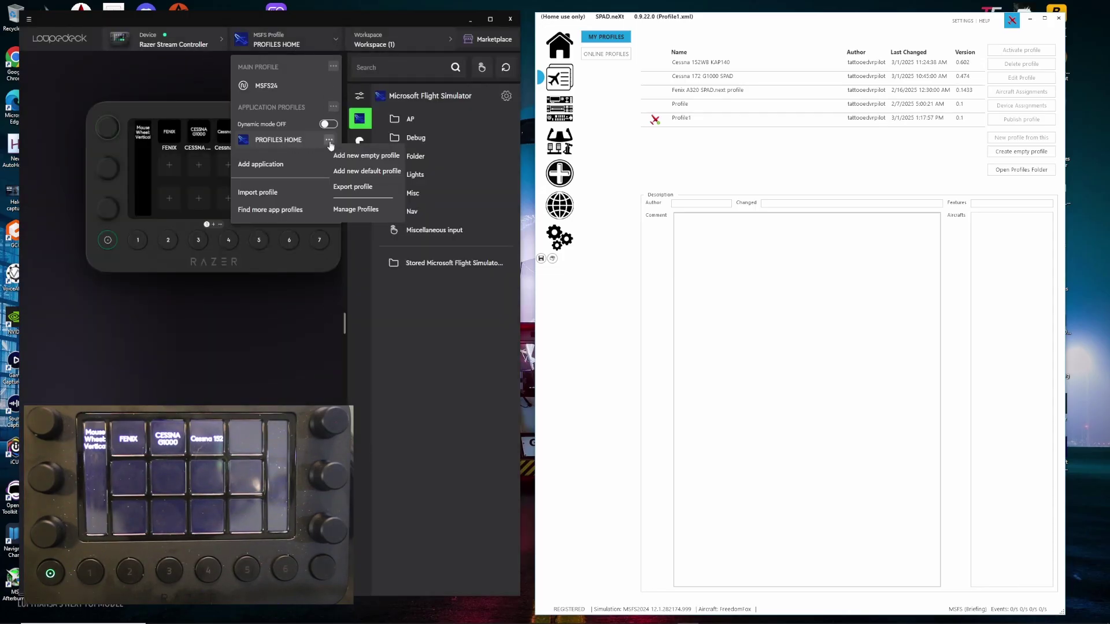
left_click(374, 157)
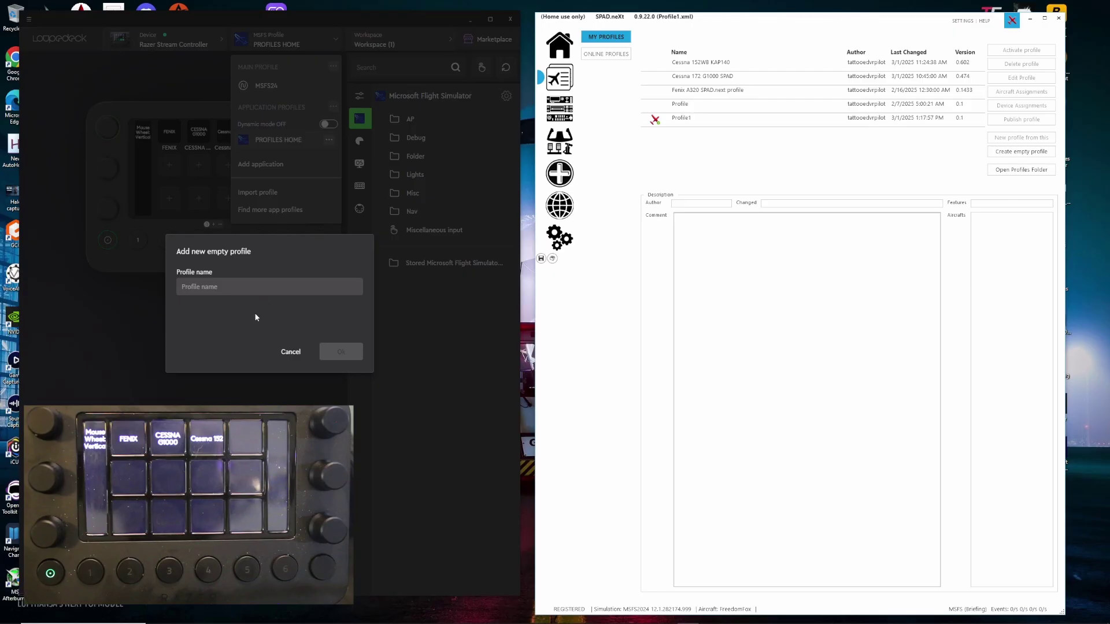
left_click(220, 289)
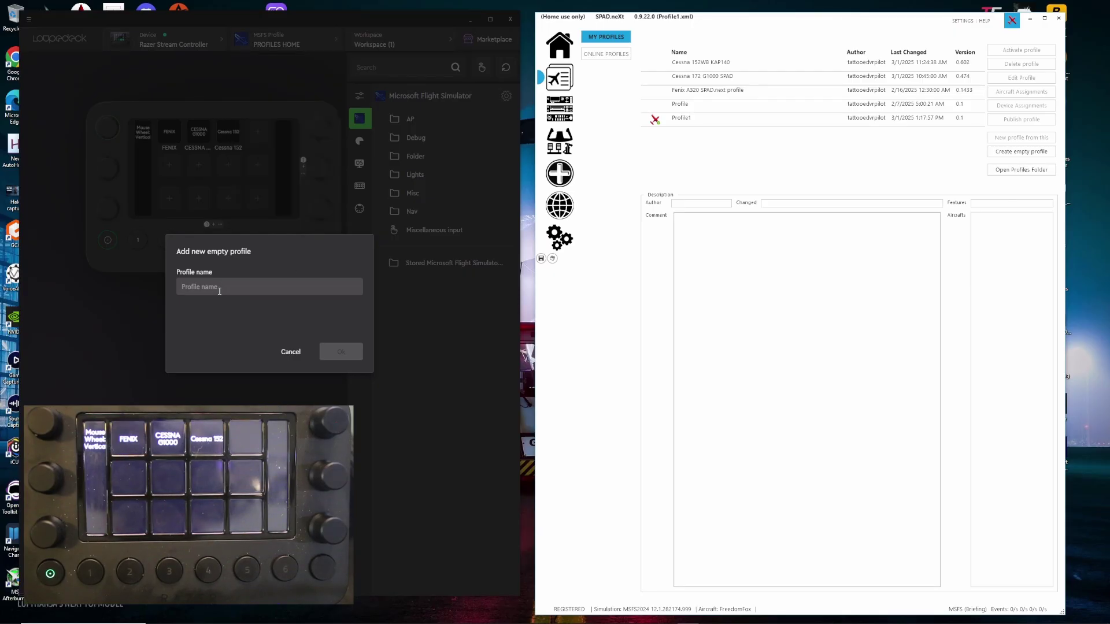
type("K")
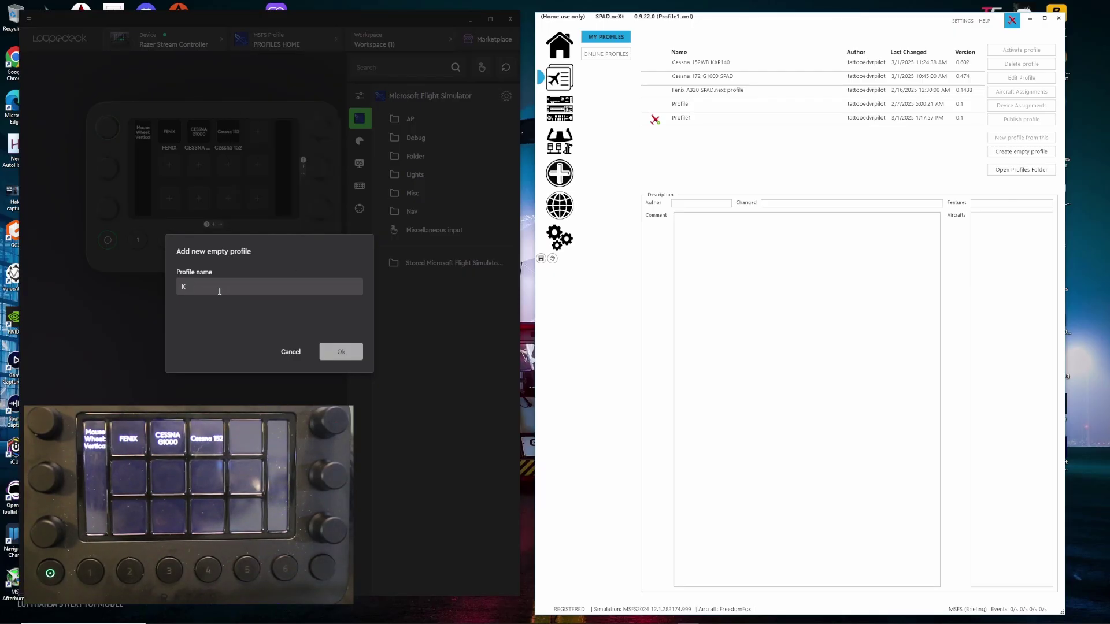
key("BackSpace")
type("T")
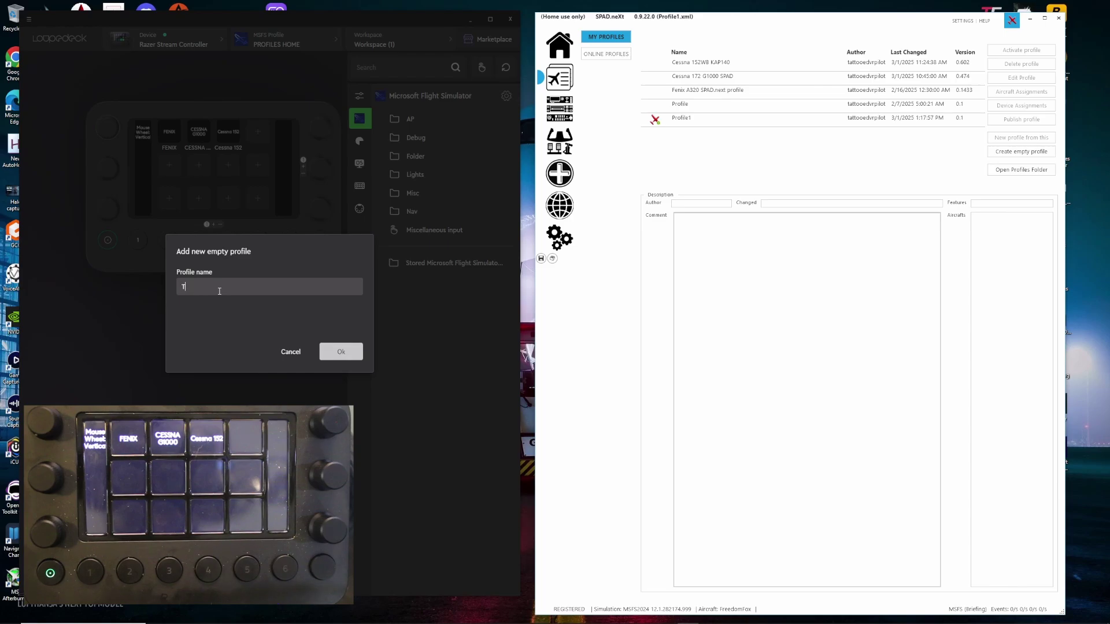
type("EST KIT")
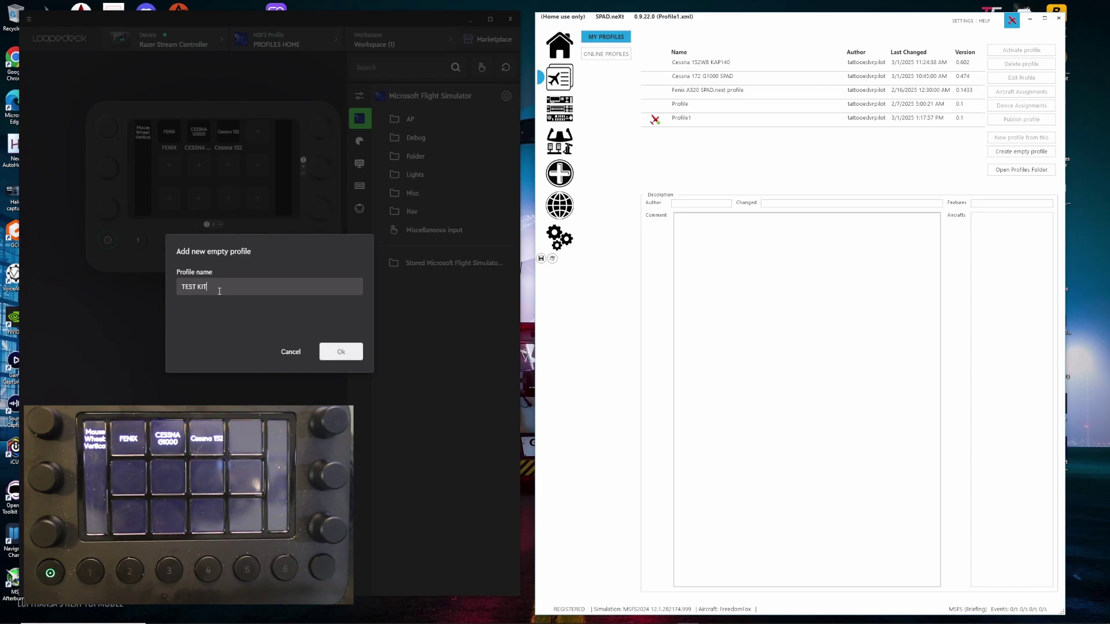
type("FOX")
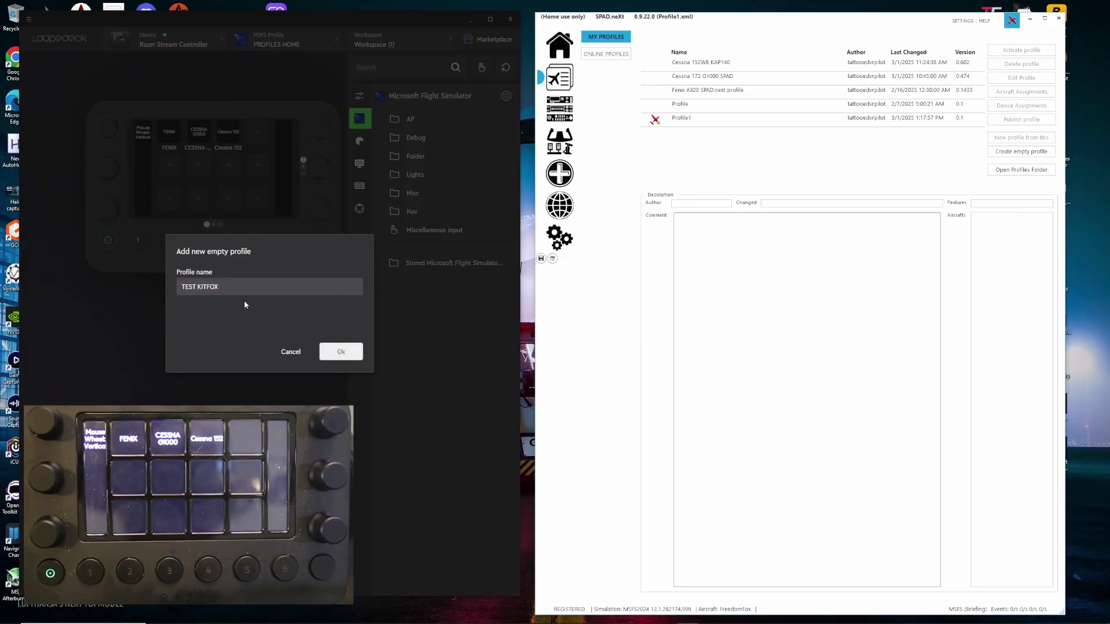
left_click(341, 352)
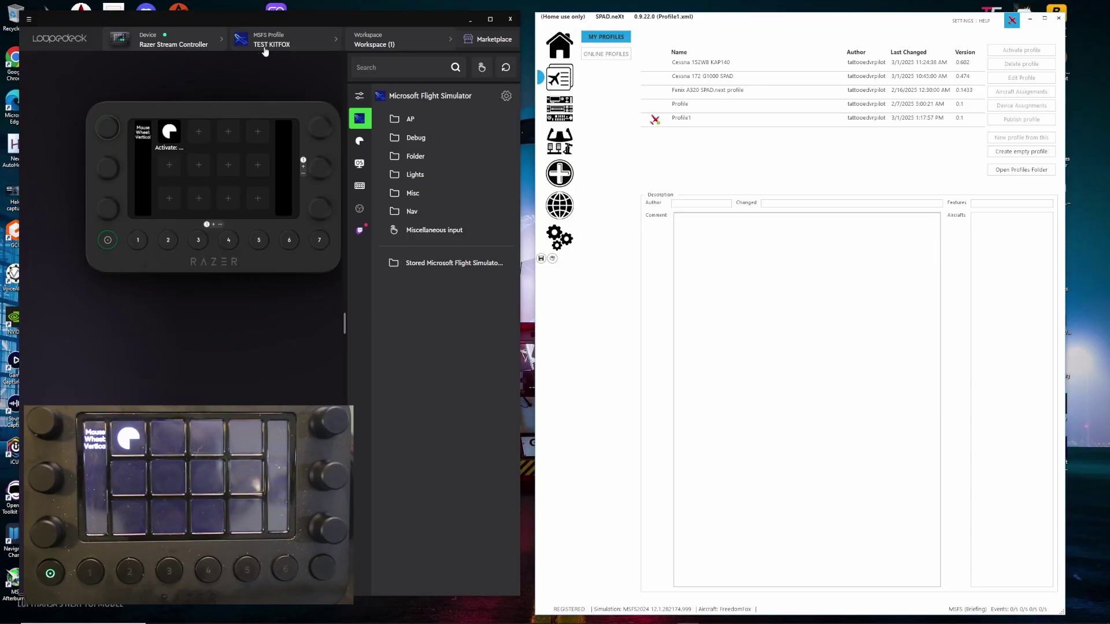
Show the MIDI plugin and hide the OBS Studio and Twitch plugins in the action list.
left_click(359, 97)
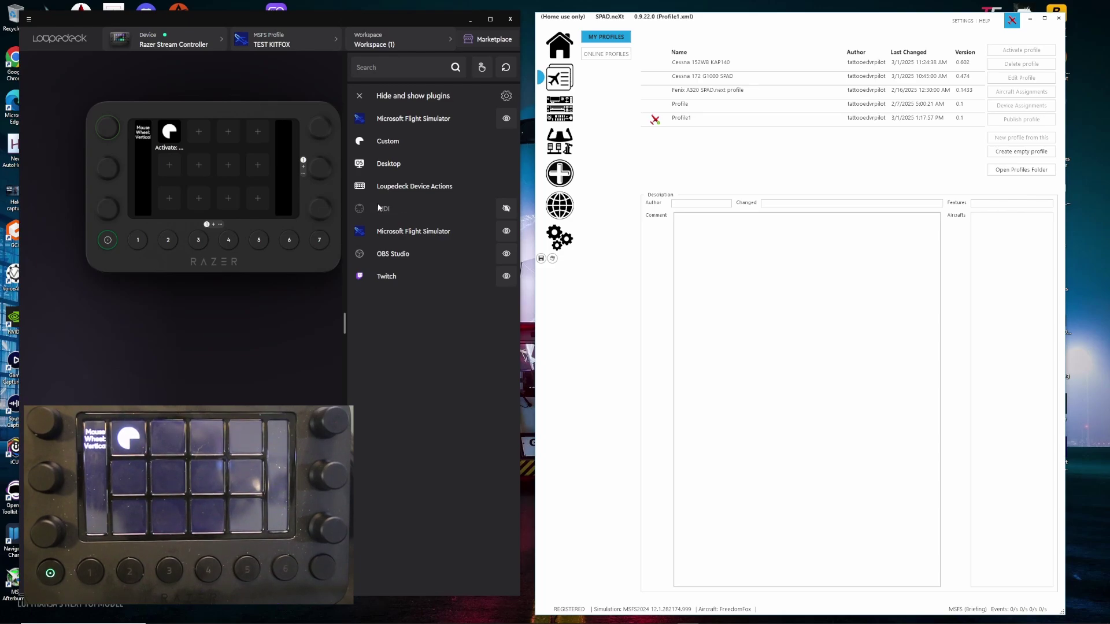
left_click(507, 210)
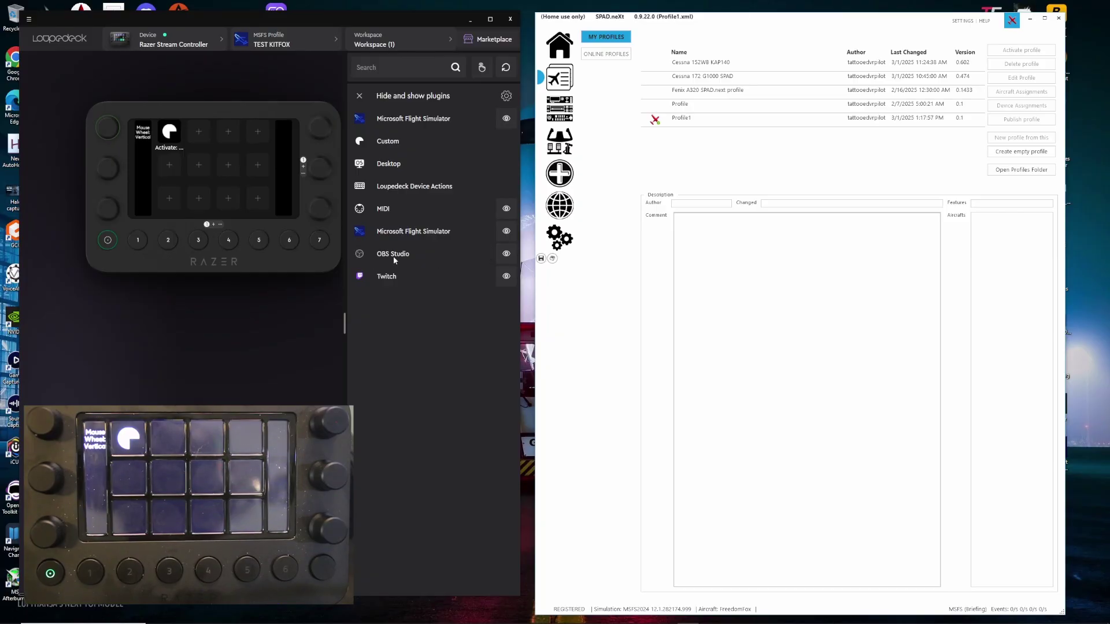
left_click(504, 255)
left_click(506, 277)
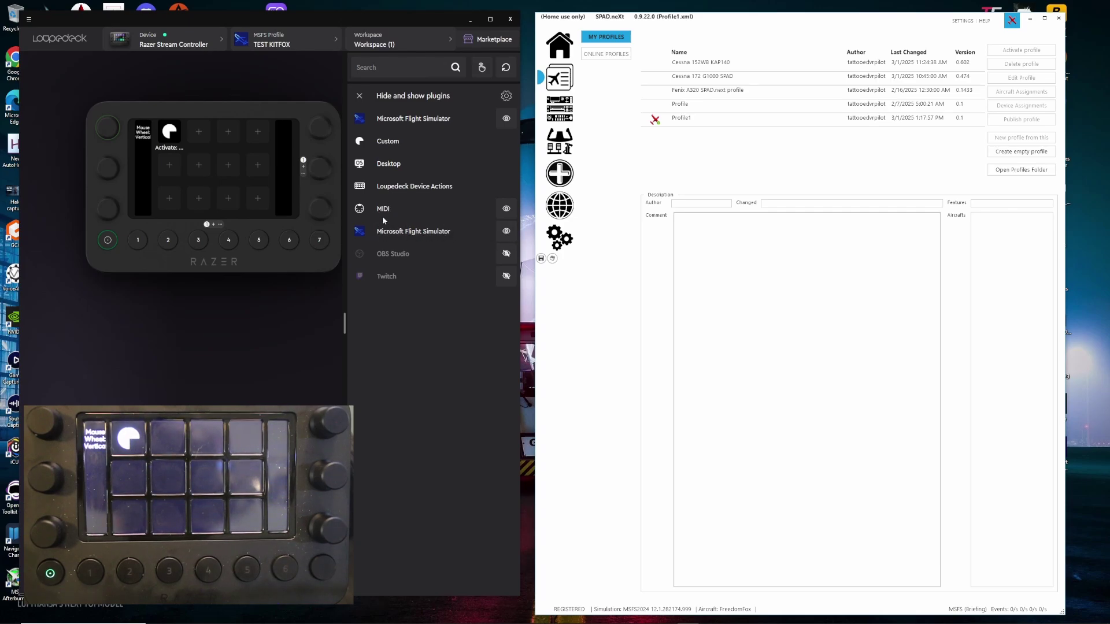
left_click(359, 97)
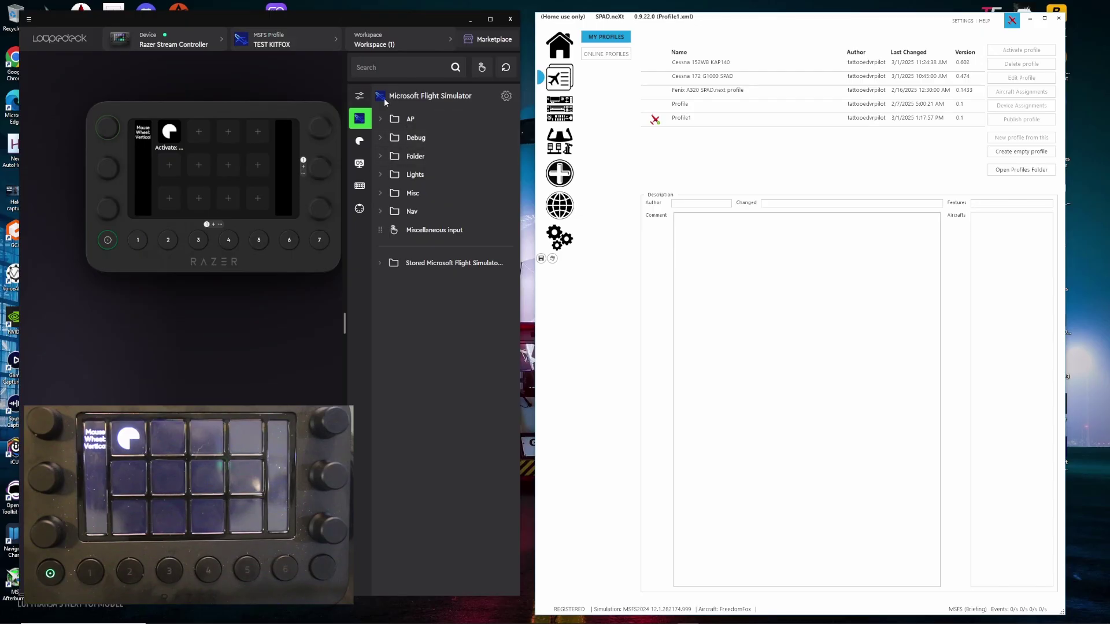
Display the MIDI actions and dial assignments, and remove the Activate: Loupedeck action from the first touch button.
left_click(359, 213)
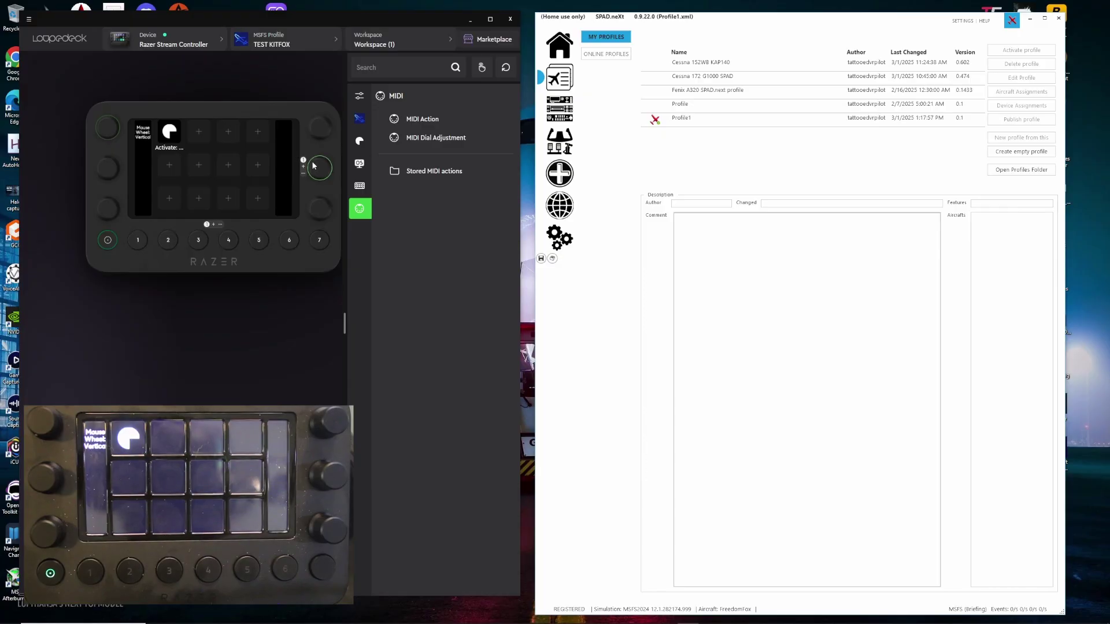
left_click(112, 132)
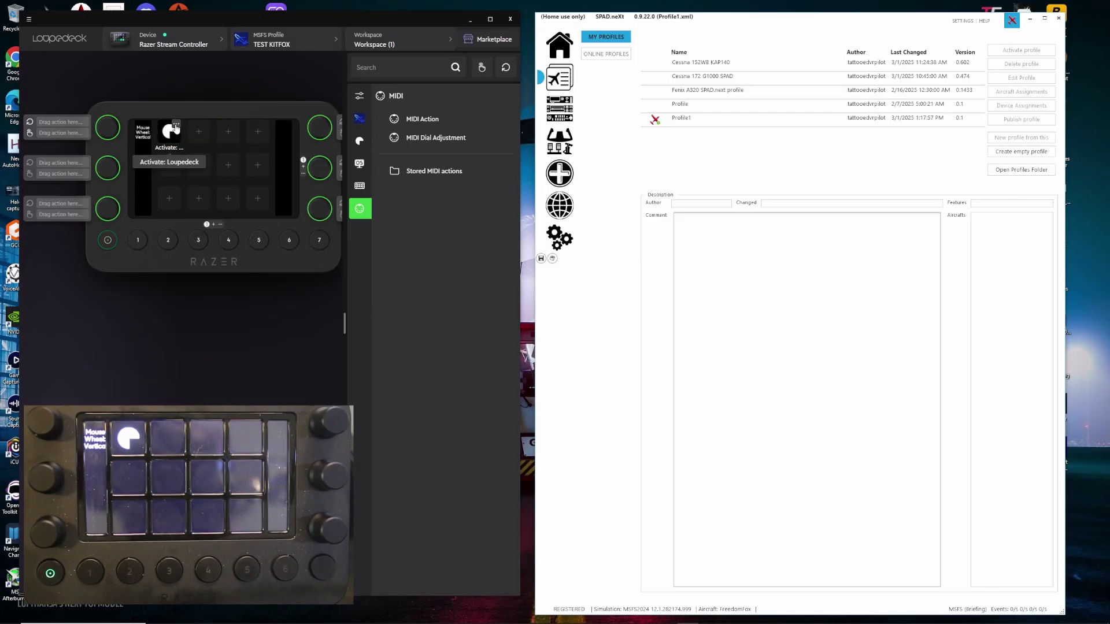
left_click(176, 125)
left_click(200, 143)
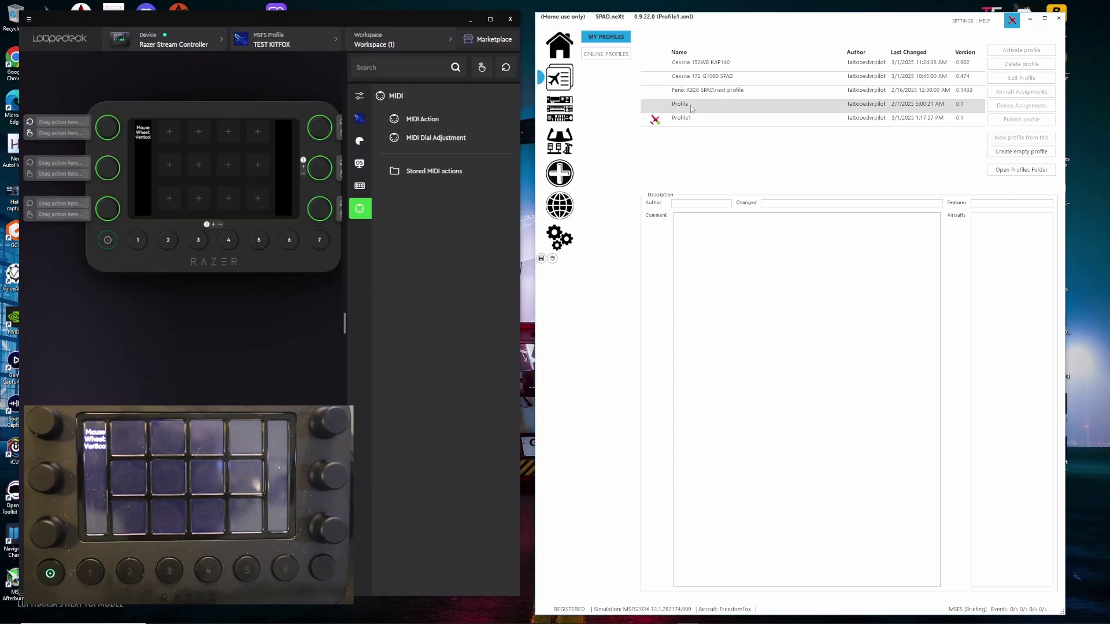
Switch to SPAD.neXt and examine the Razer Stream Controller's keys and control channels.
left_click(559, 108)
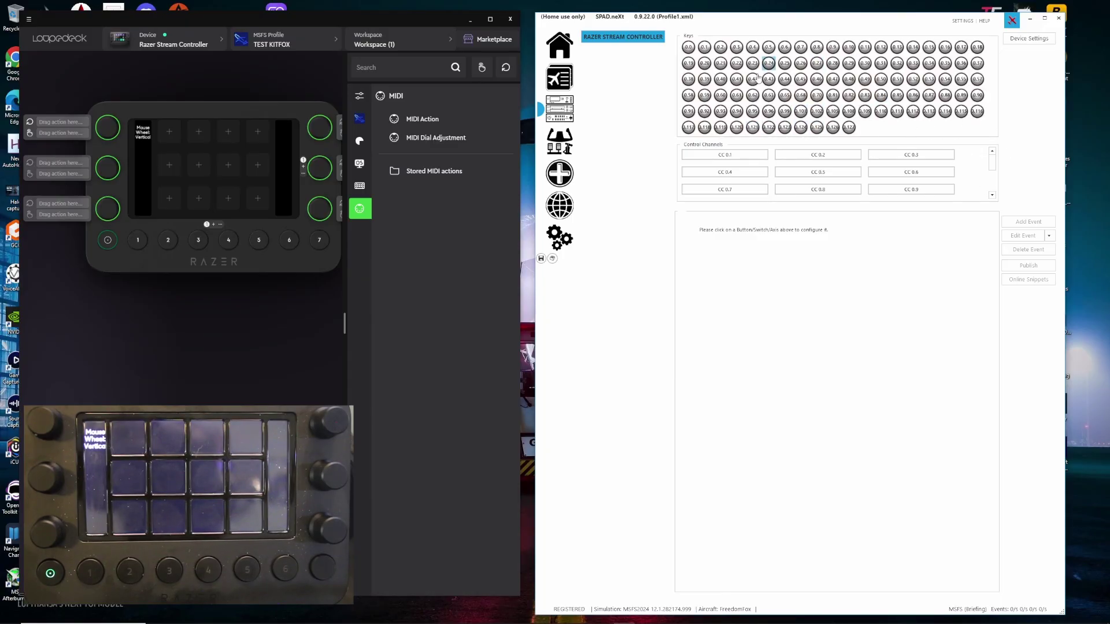
left_click_drag(991, 174, 991, 155)
scroll(986, 169, "down", 2)
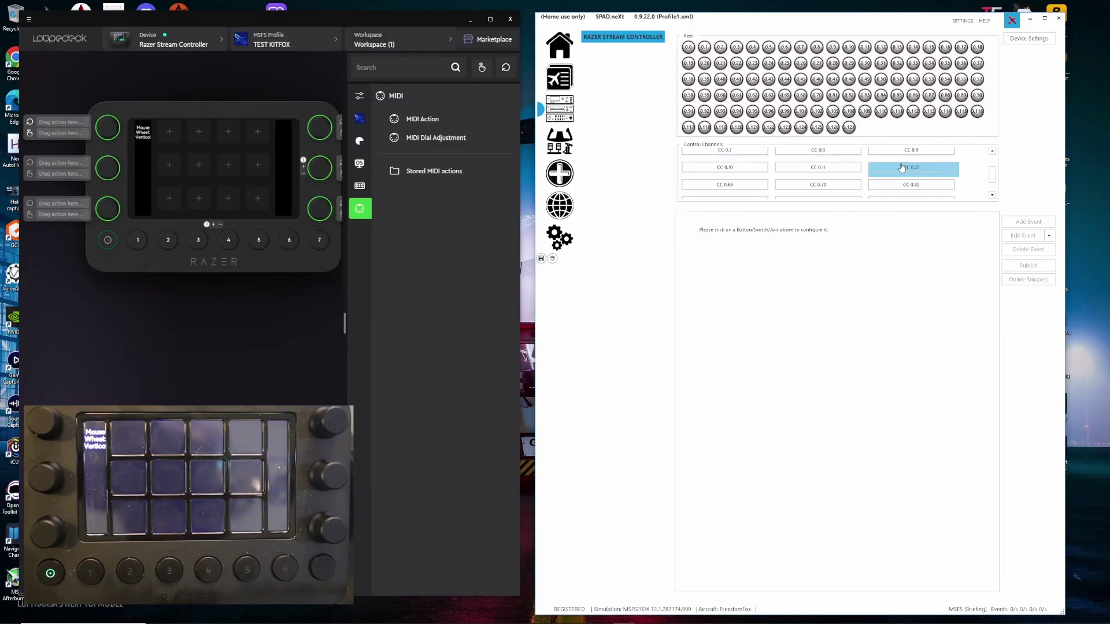
scroll(996, 186, "down", 2)
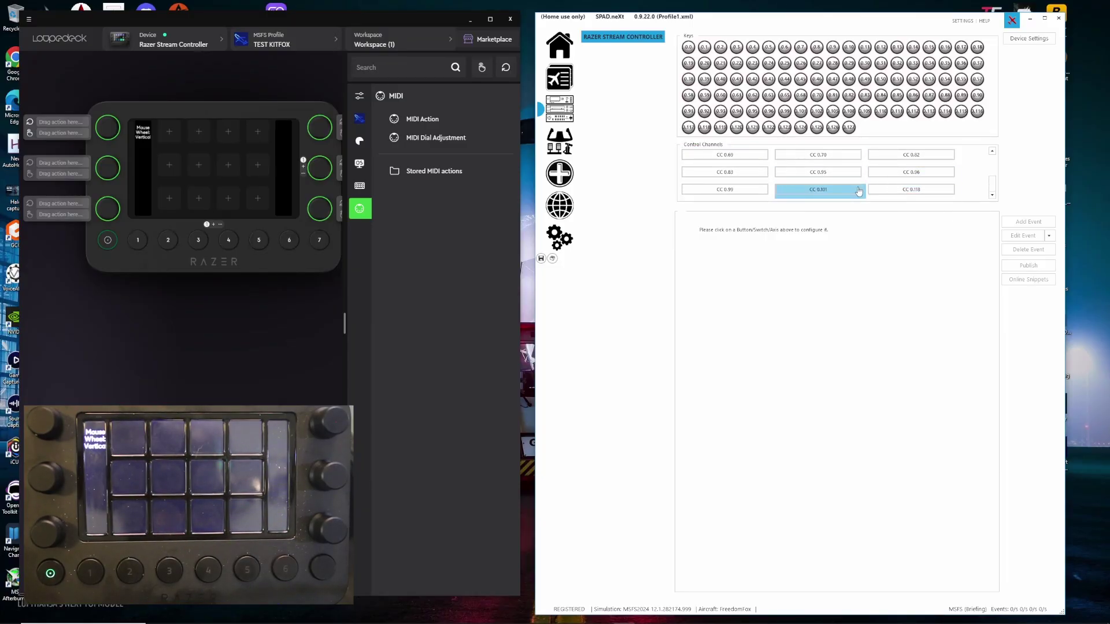
left_click_drag(993, 184, 1002, 161)
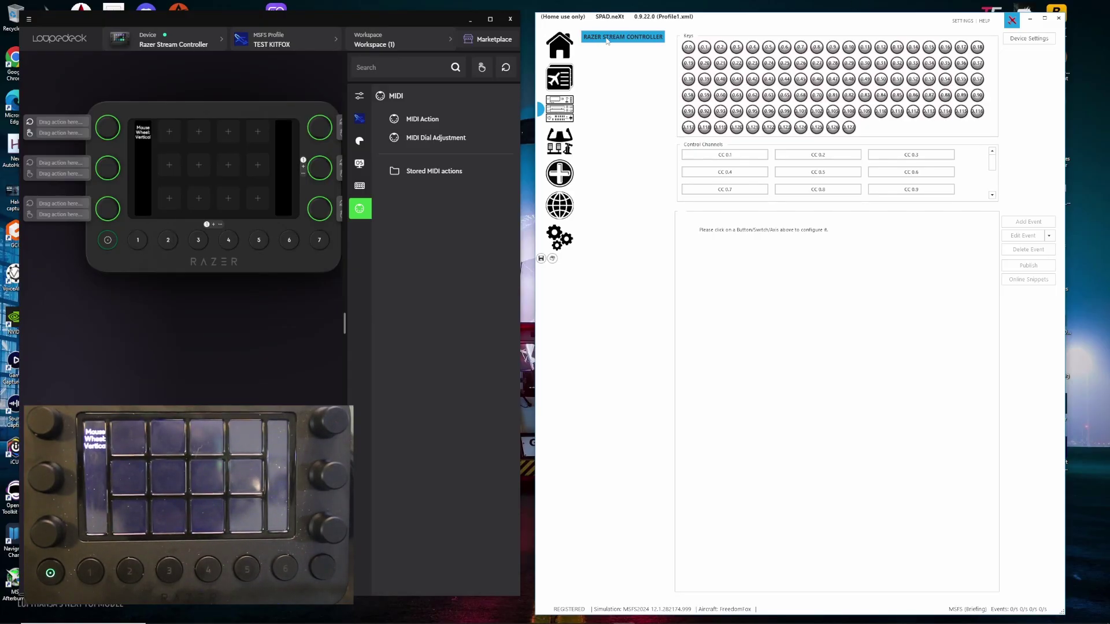
Create an empty SPAD.neXt profile named TEST KITFOX.
left_click(559, 77)
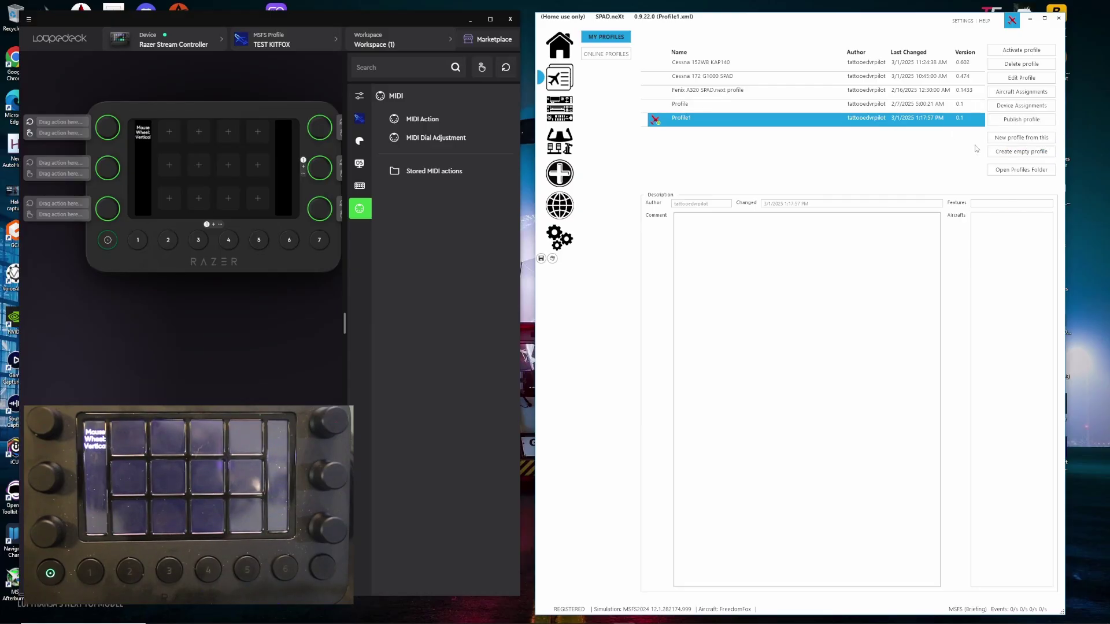
left_click(1021, 152)
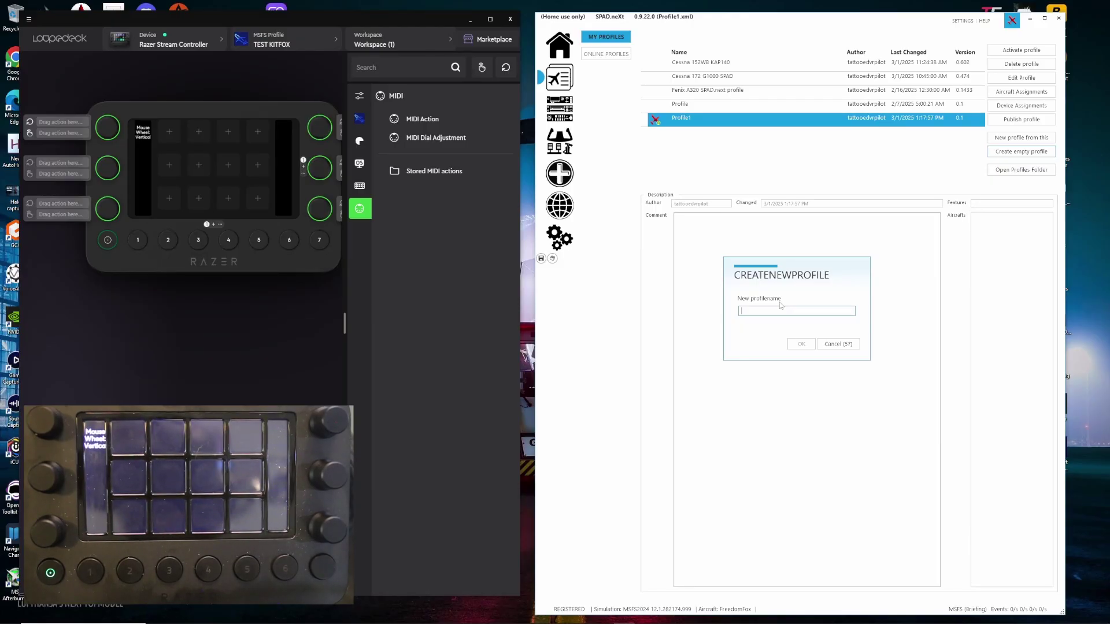
type("TEST")
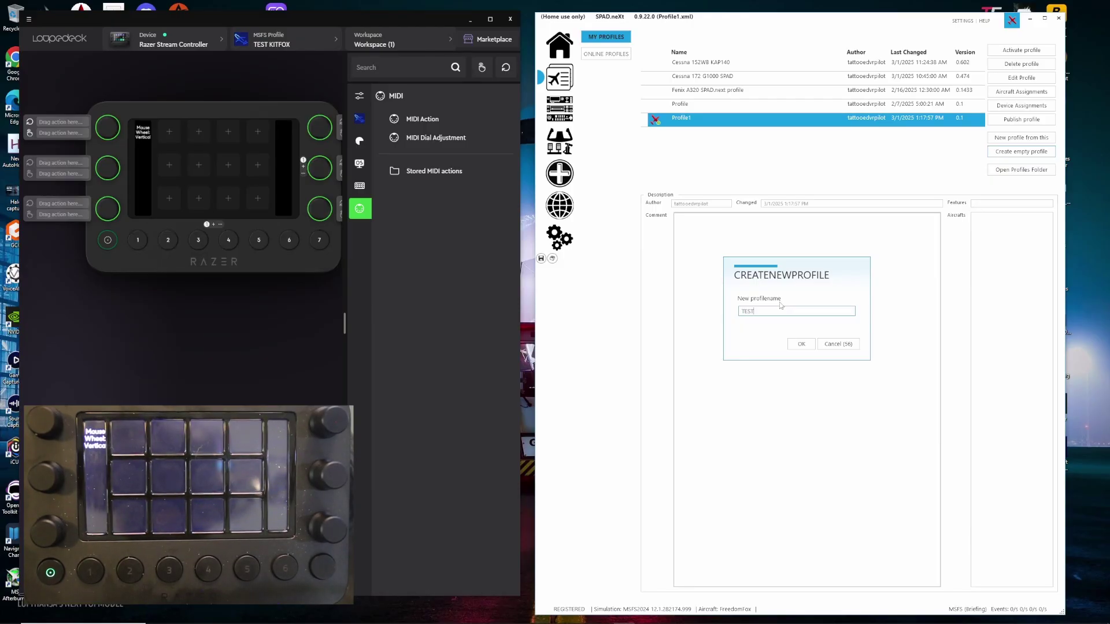
type(" KITFO")
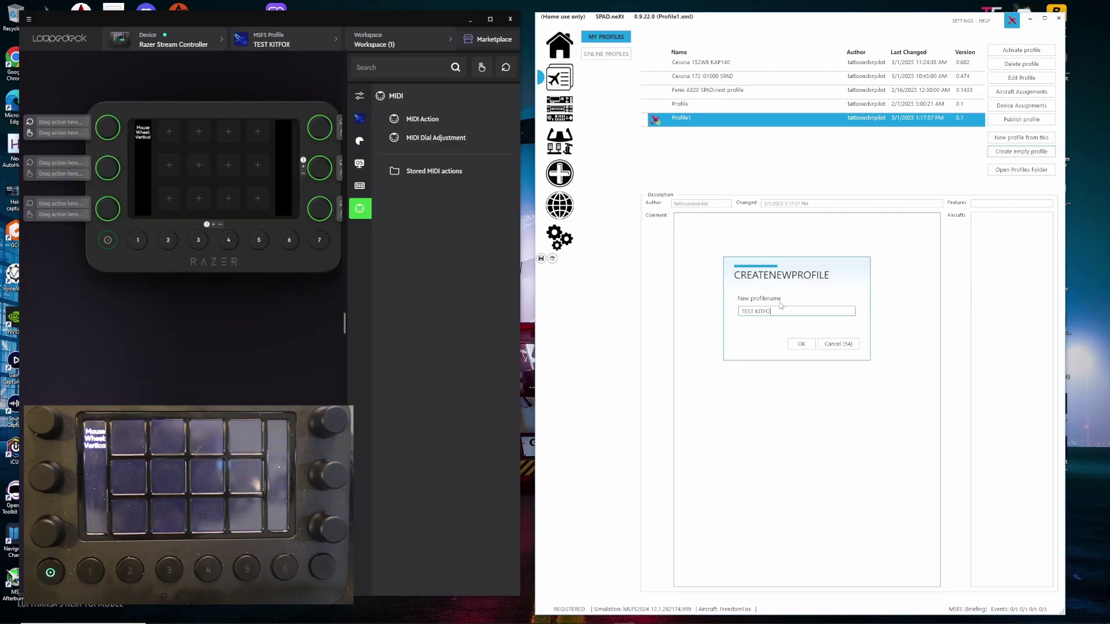
type("X")
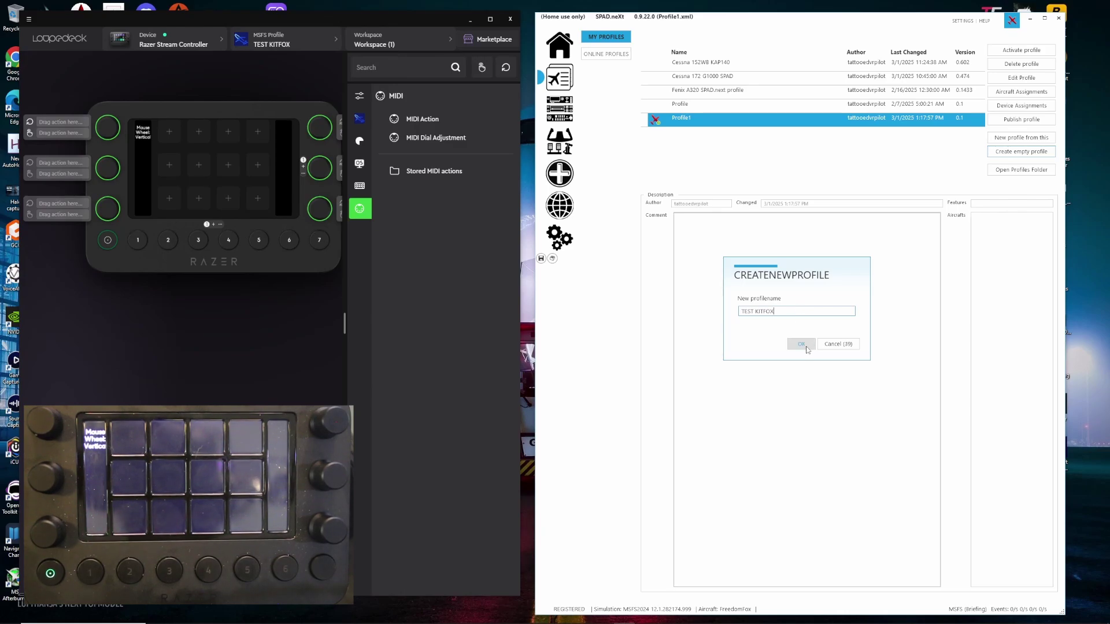
left_click(807, 350)
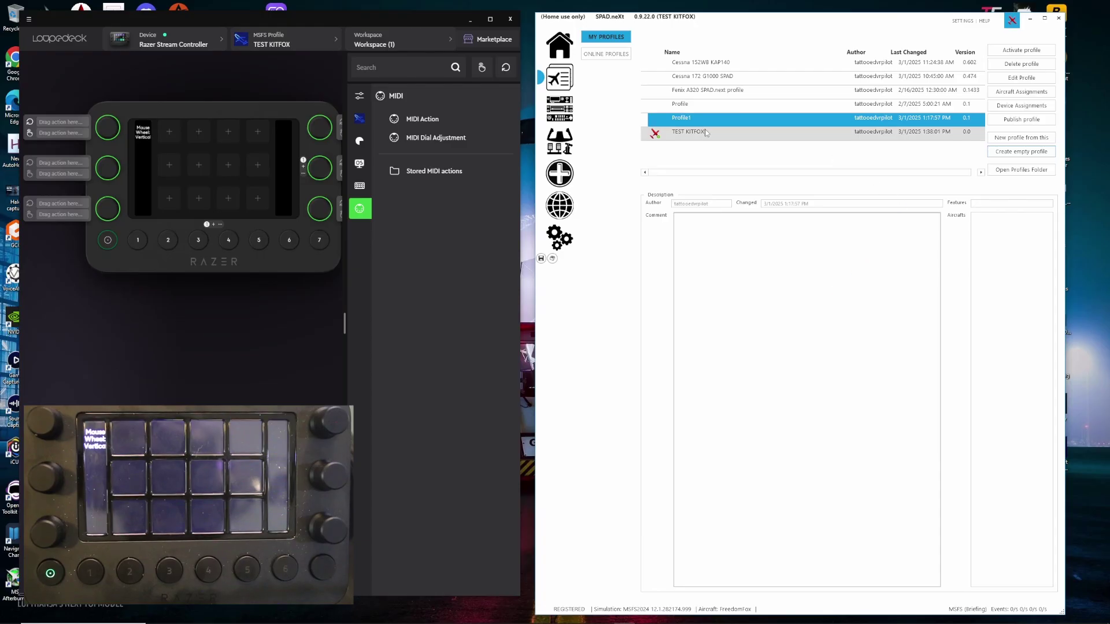
Assign the FreedomFox [MSFS24] aircraft to the TEST KITFOX profile and save the profile.
left_click(713, 137)
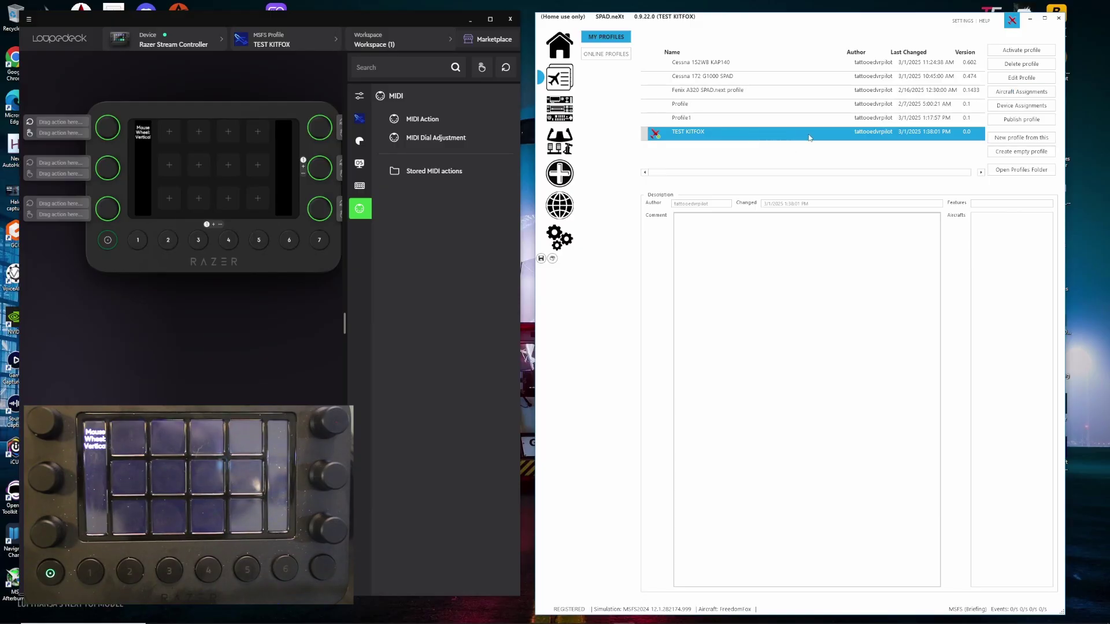
left_click(1032, 81)
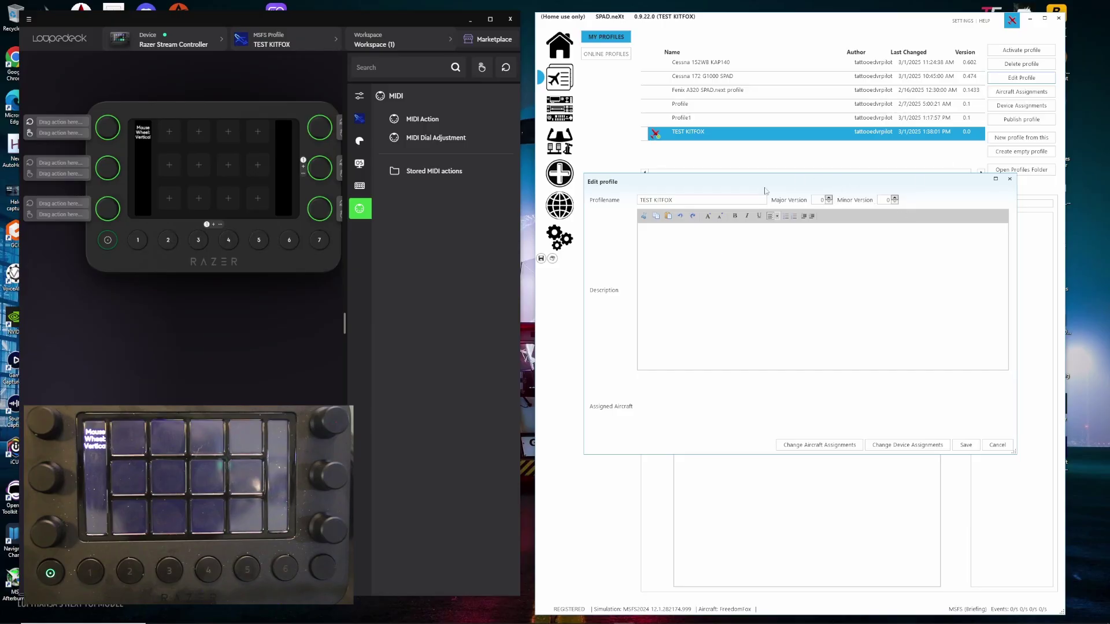
left_click(819, 445)
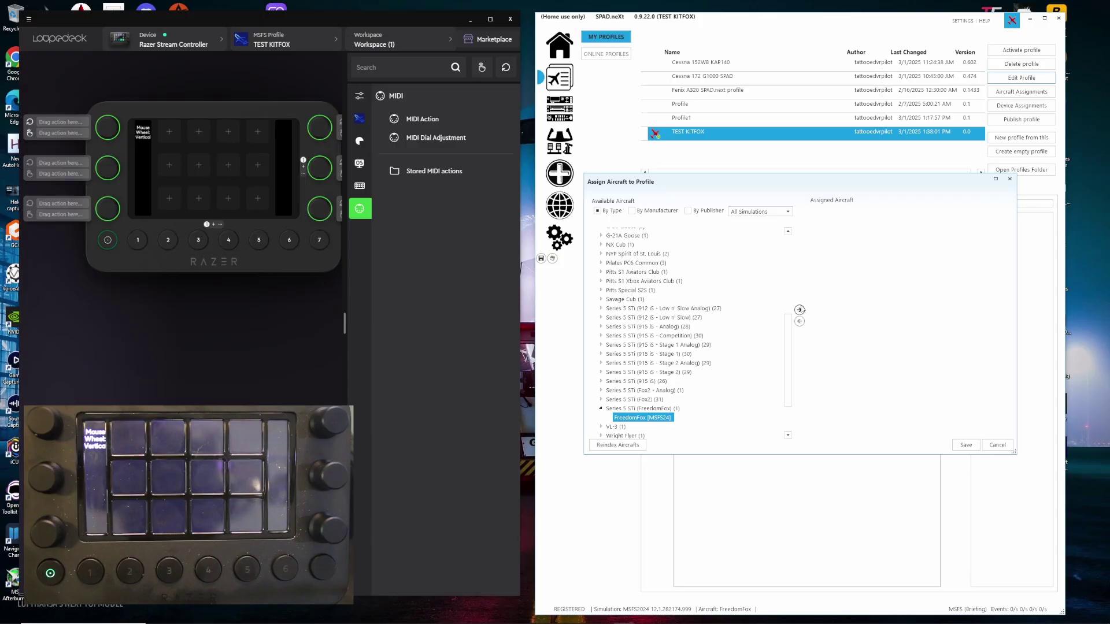
left_click(800, 310)
left_click(973, 448)
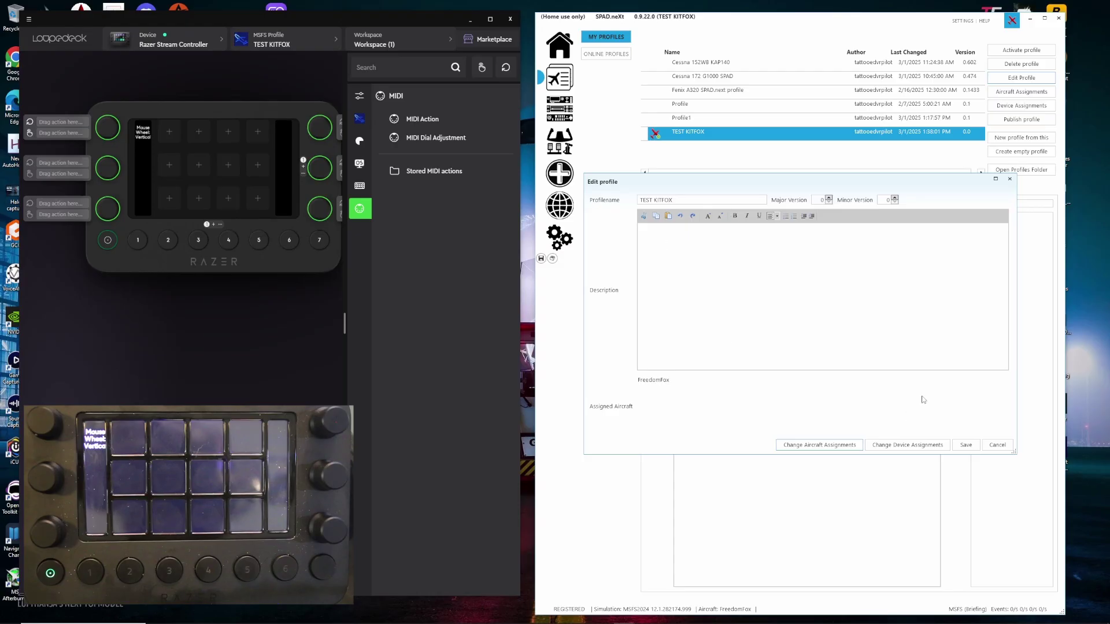
left_click(966, 444)
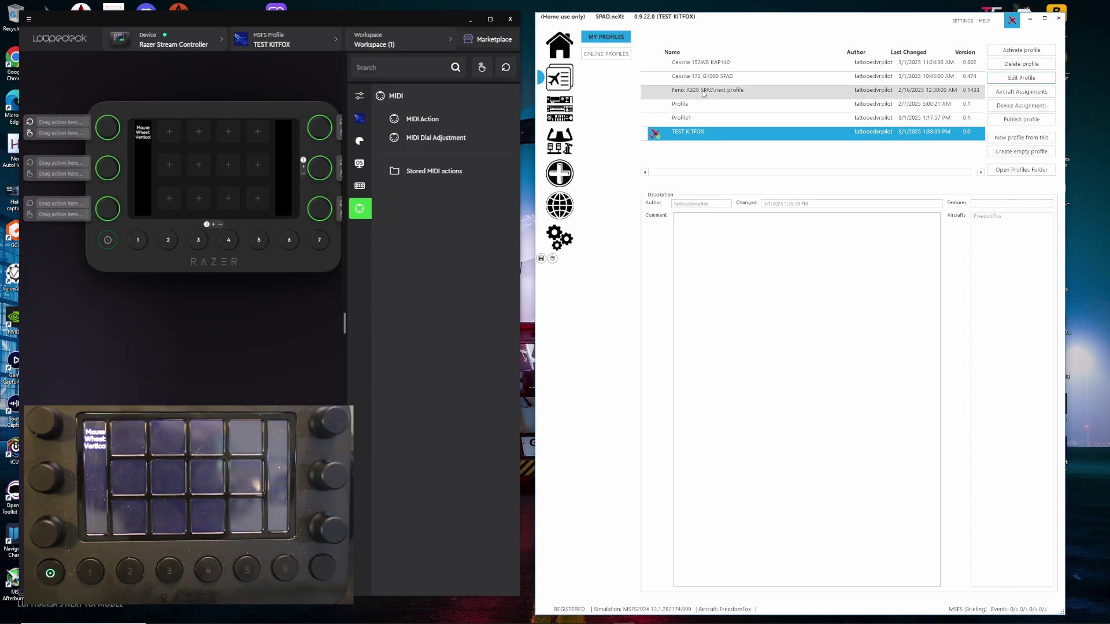
Review the aircraft assigned to the Fenix A320, Cessna 172 G1000 and Cessna 152 profiles, and reselect TEST KITFOX.
left_click(702, 94)
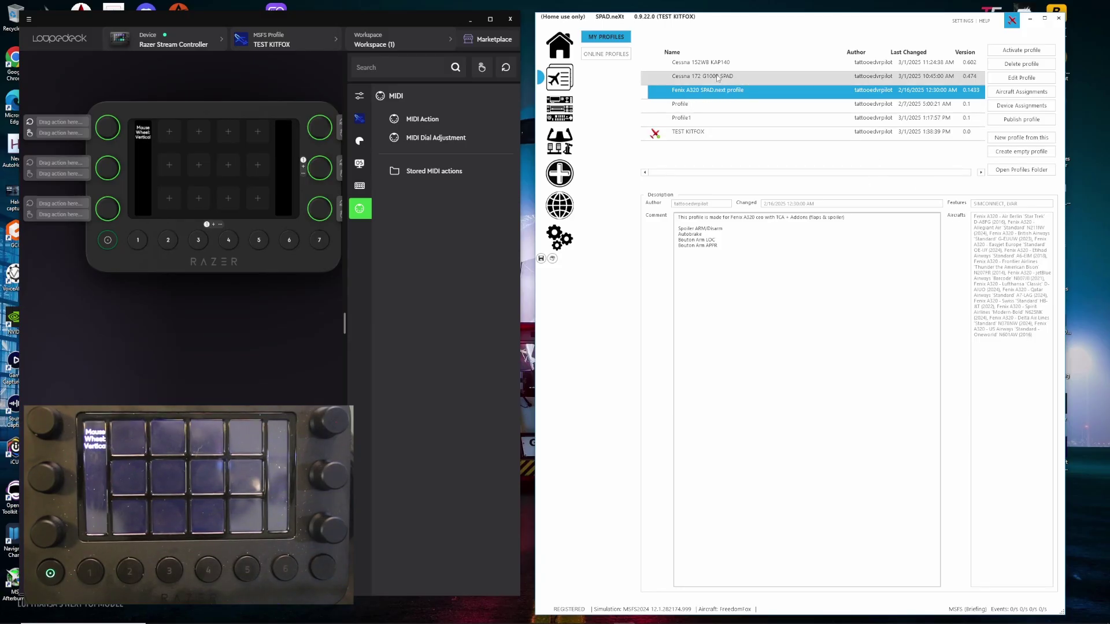
left_click(682, 80)
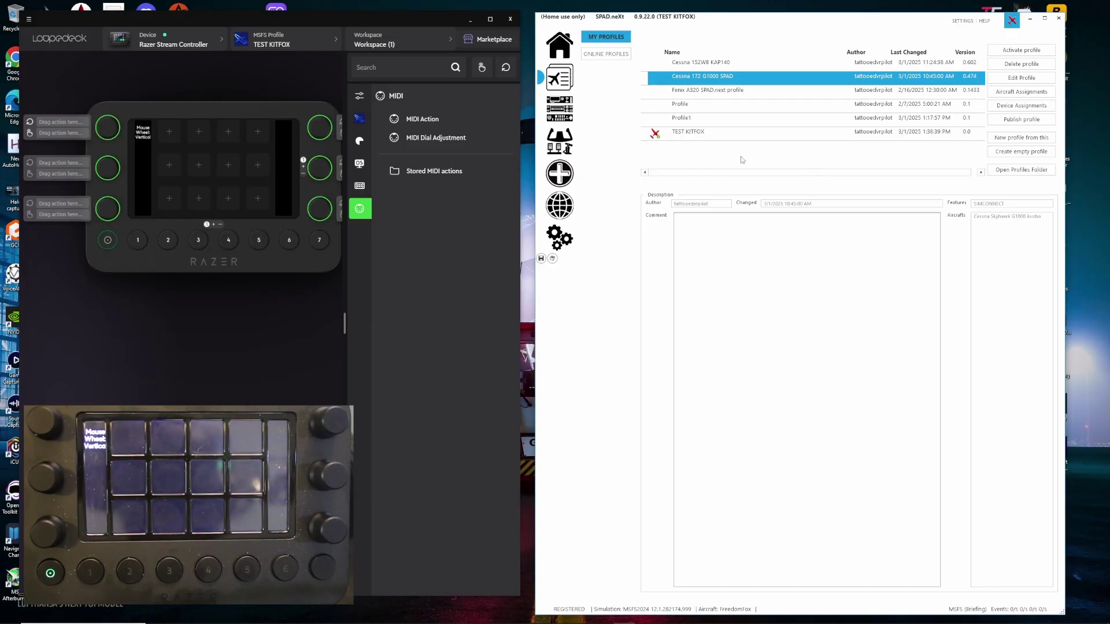
left_click(708, 78)
left_click(714, 63)
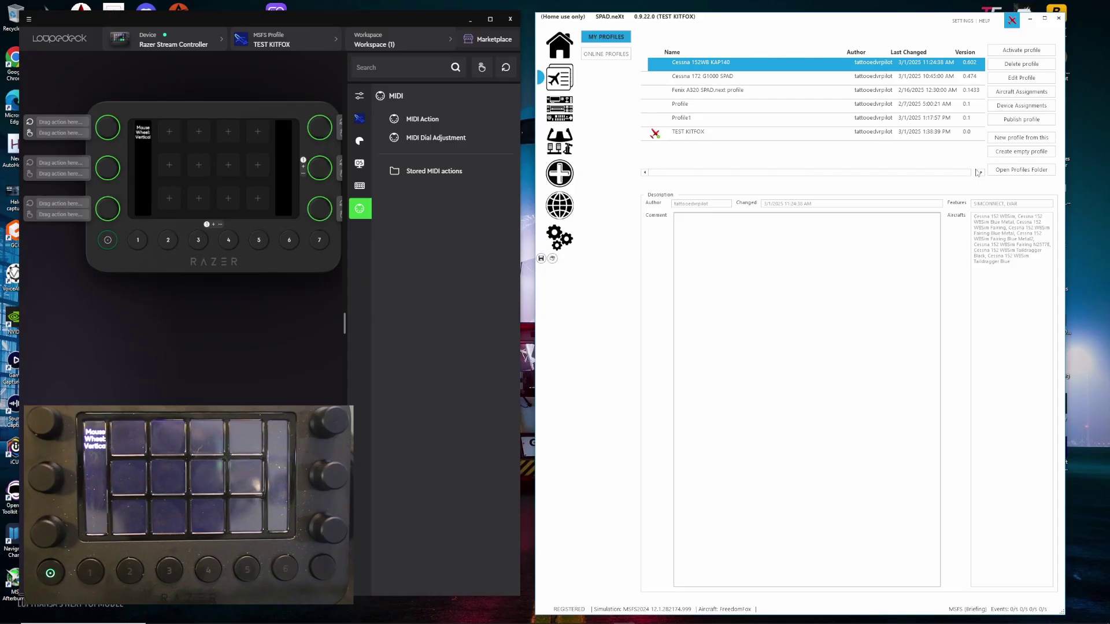
left_click(761, 64)
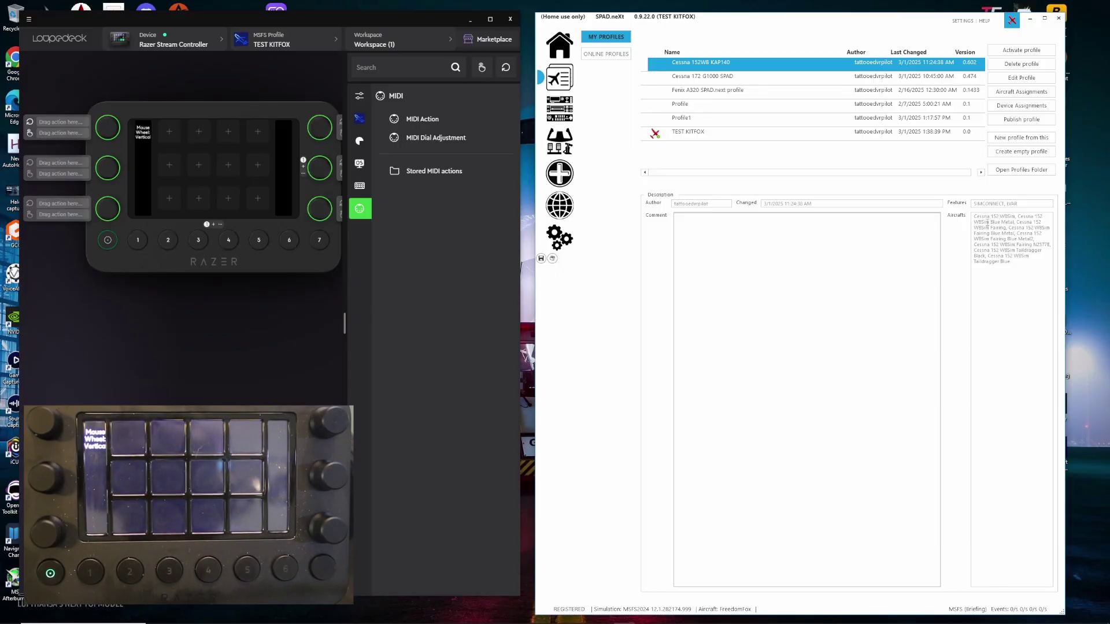
left_click(703, 134)
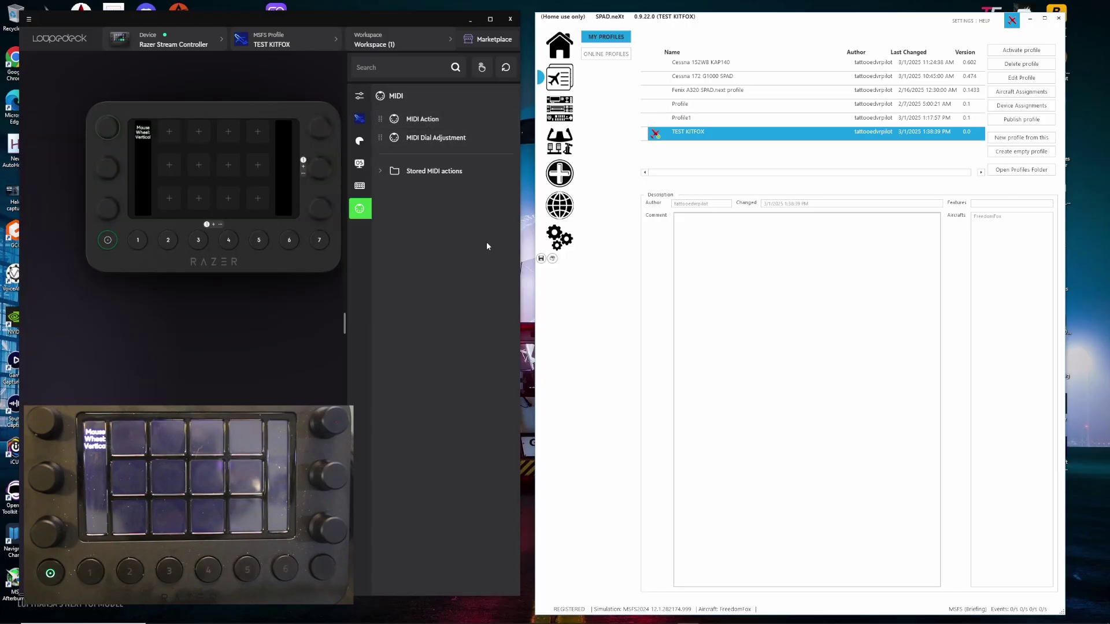
Switch to Loupedeck and start a new MIDI action named MASTER.
left_click(416, 119)
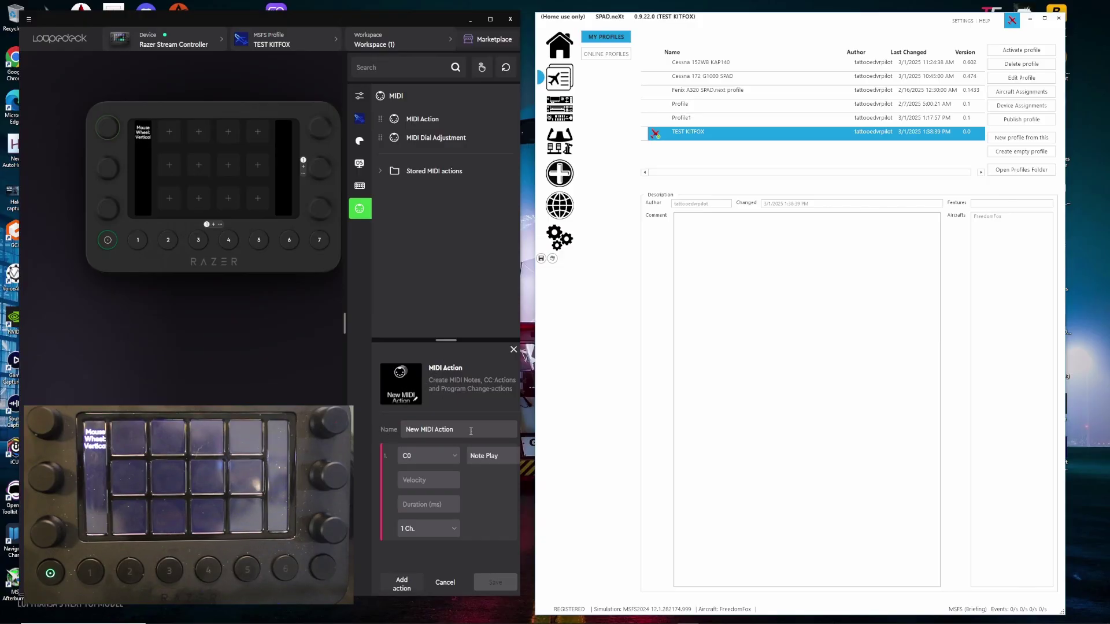
left_click_drag(471, 431, 388, 429)
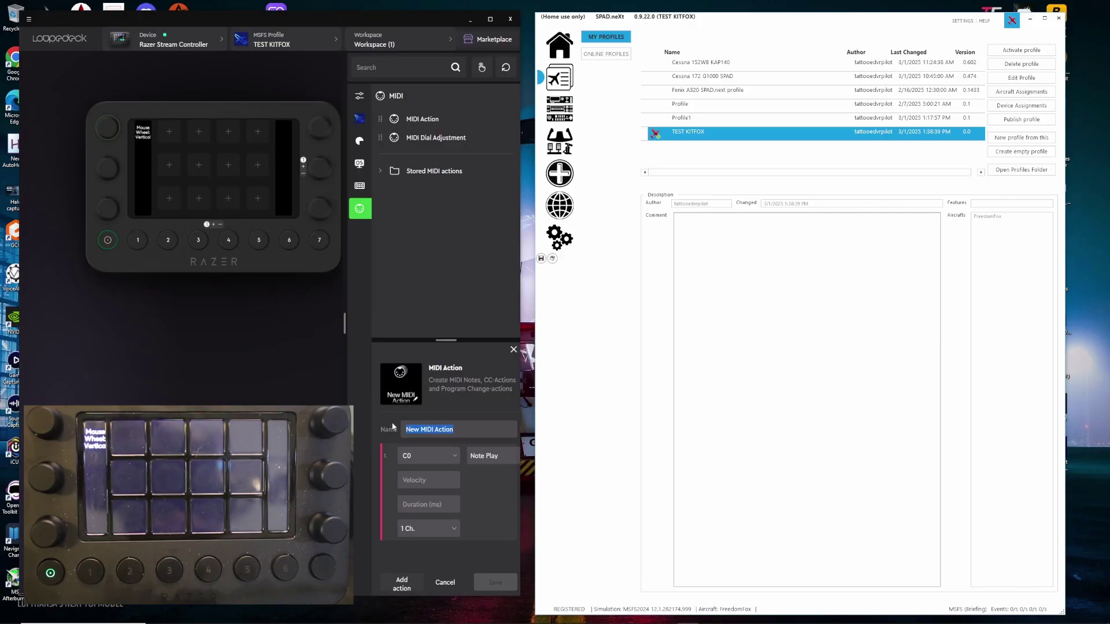
type("MASTER")
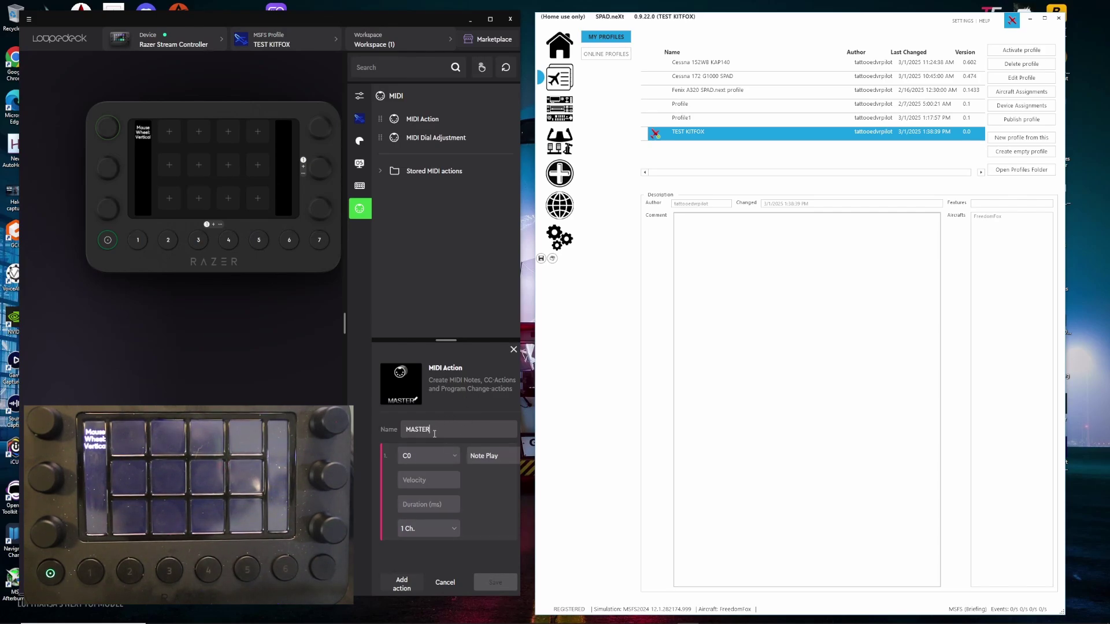
Choose note C(-2) and the Note Play type for the MASTER action.
left_click(455, 457)
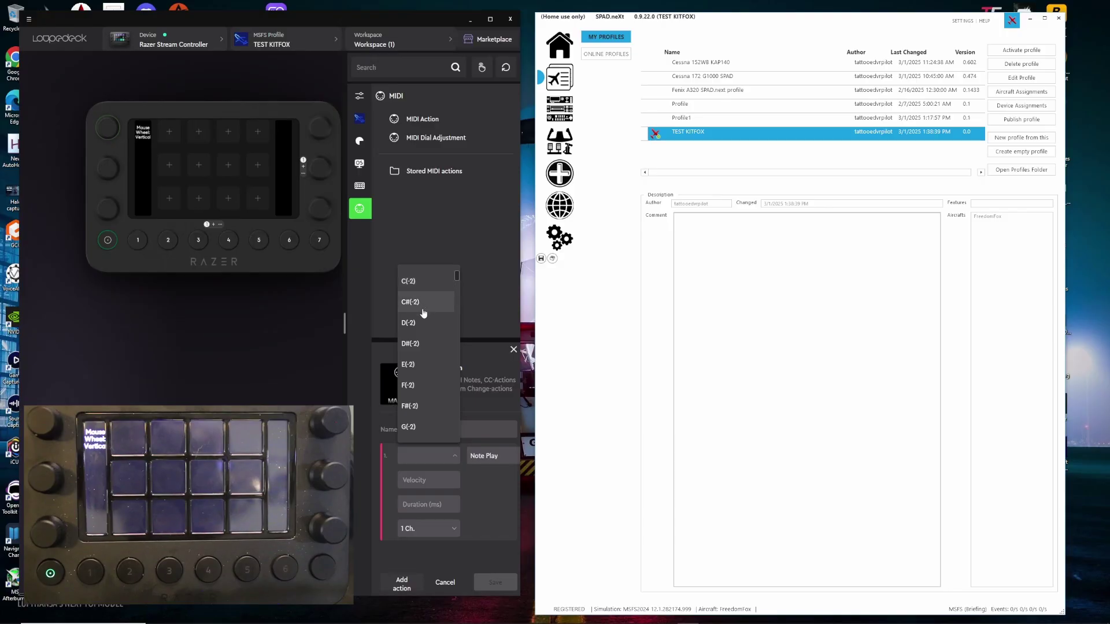
mouse_move(457, 281)
left_mouse_down()
mouse_move(458, 439)
mouse_move(457, 272)
left_mouse_up()
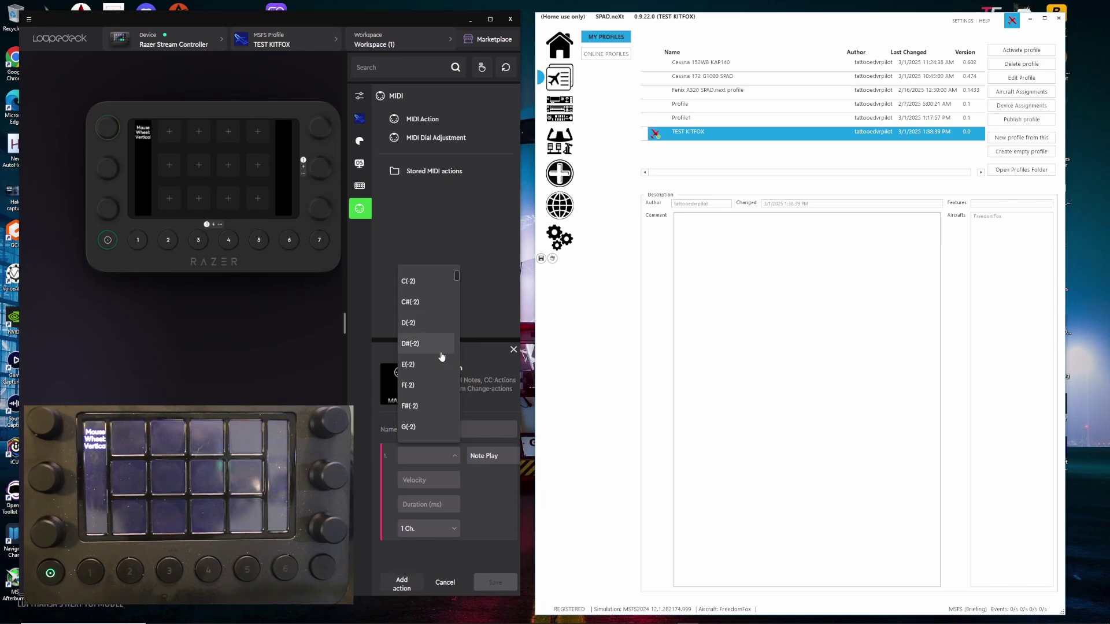
left_click(421, 286)
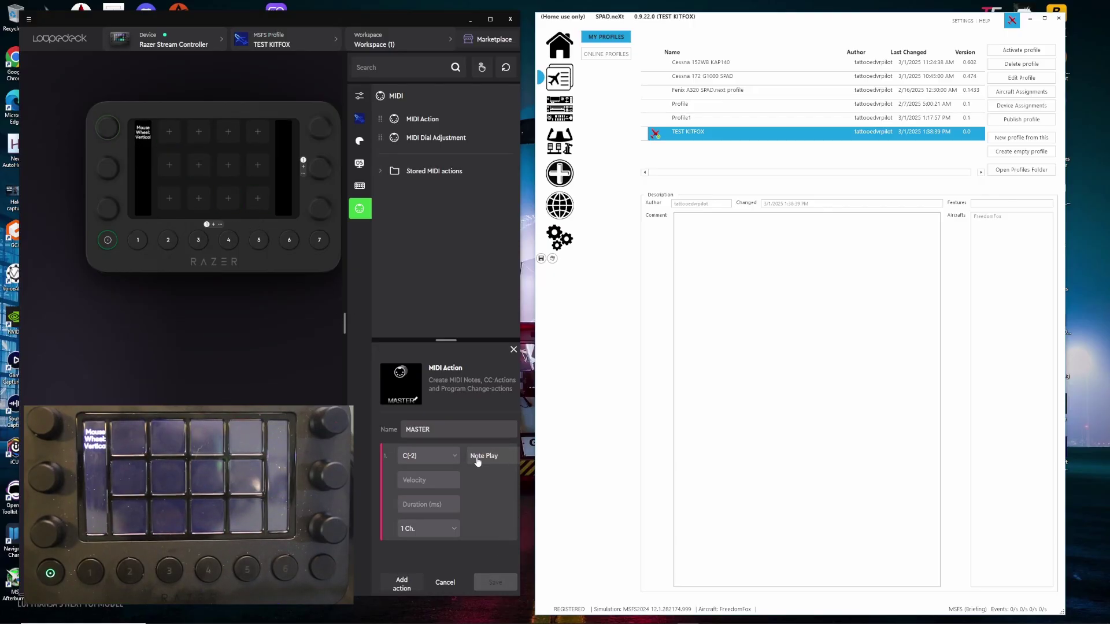
left_click(495, 458)
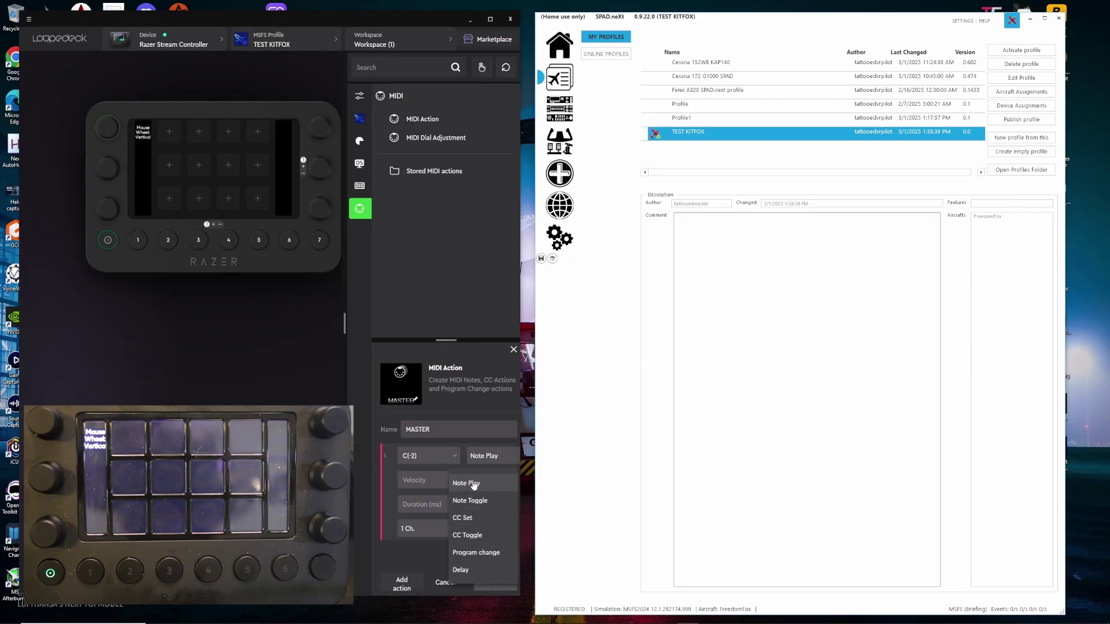
left_click(474, 484)
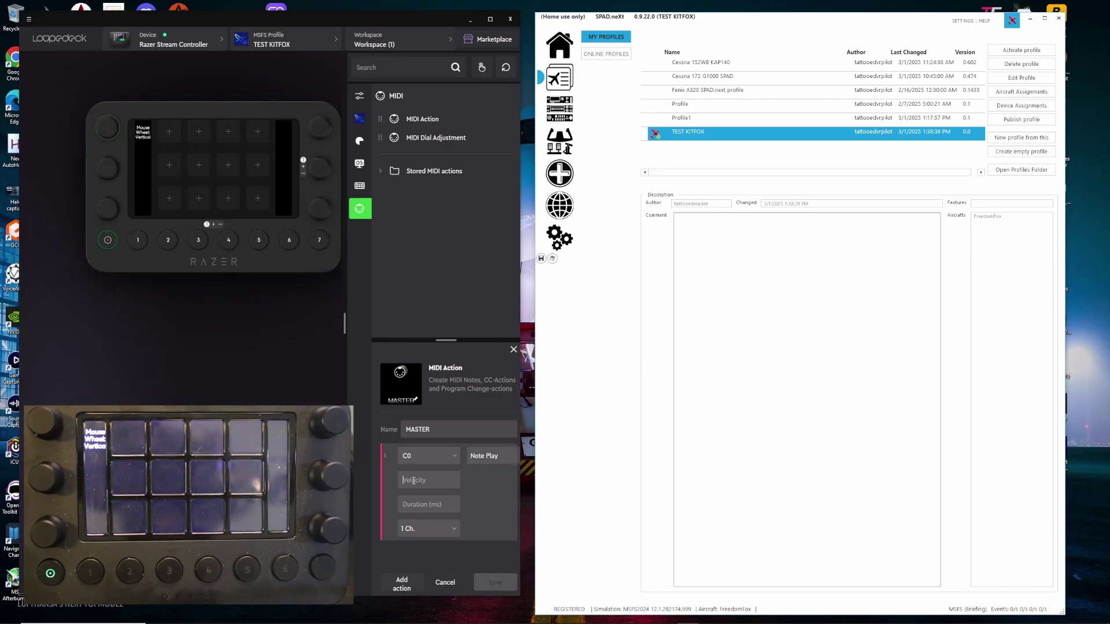
Set the MASTER action's velocity to 50 and its duration to 100 ms.
type("50")
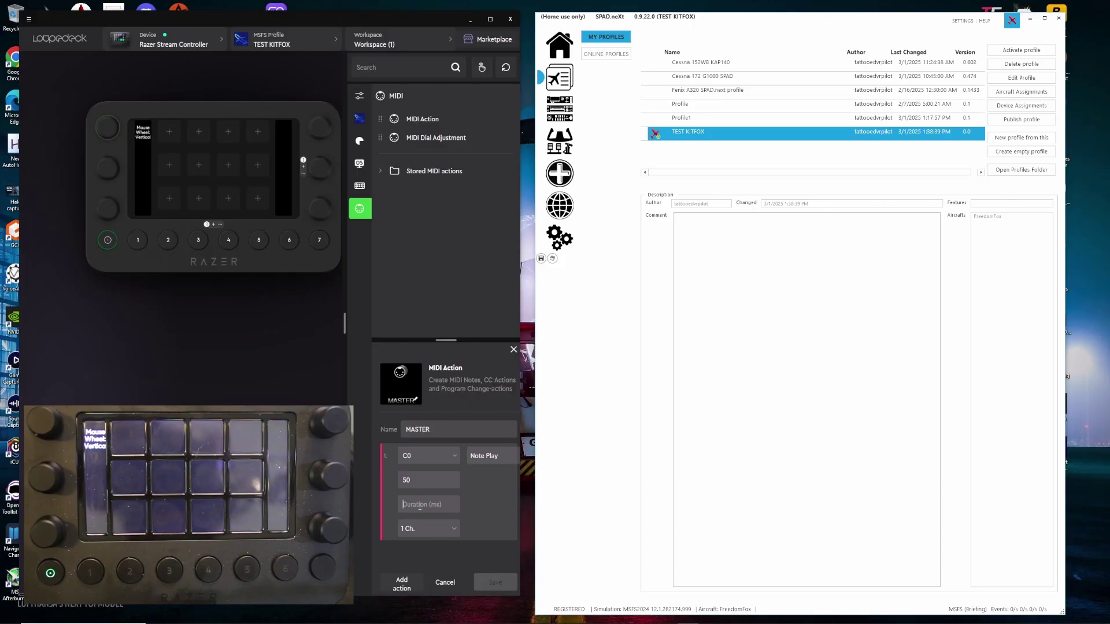
left_click(420, 504)
type("100")
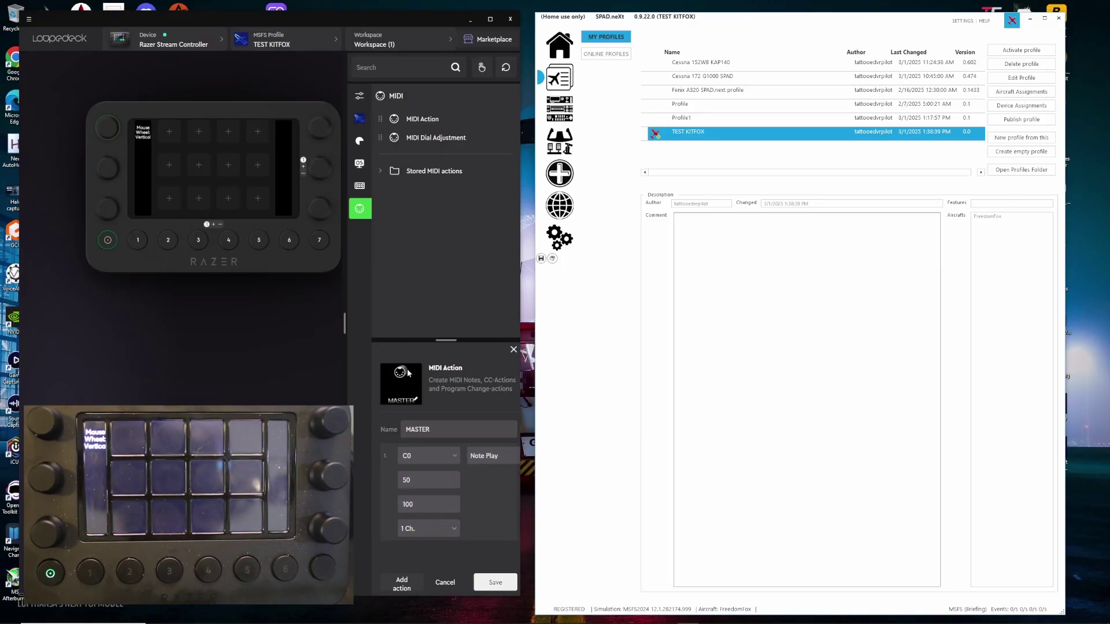
Replace the MASTER action's icon with the MASTER-BATTERY-OFF-LED image from the INSTRUMENTS AND SYSTEMS folder, and save it with the text label hidden.
left_click(416, 401)
left_click(276, 282)
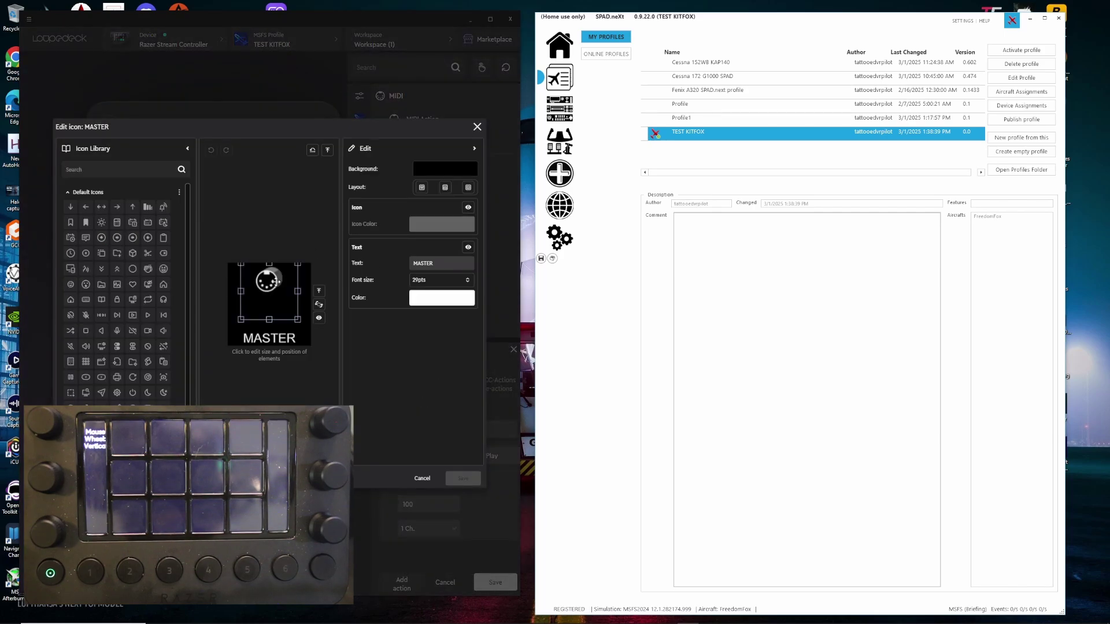
left_click(318, 319)
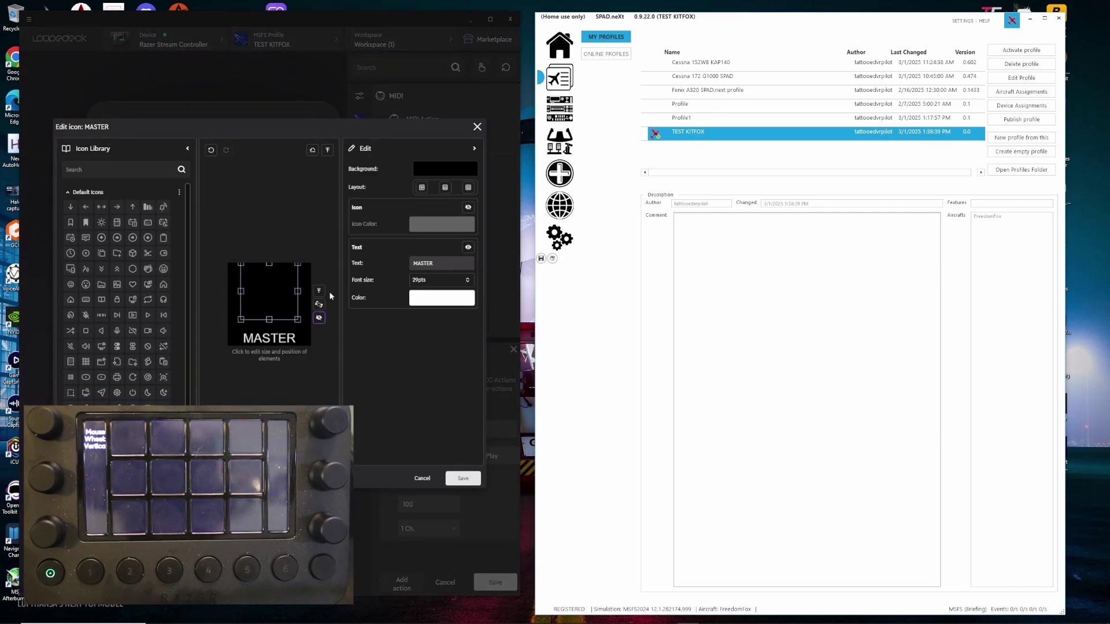
left_click(327, 149)
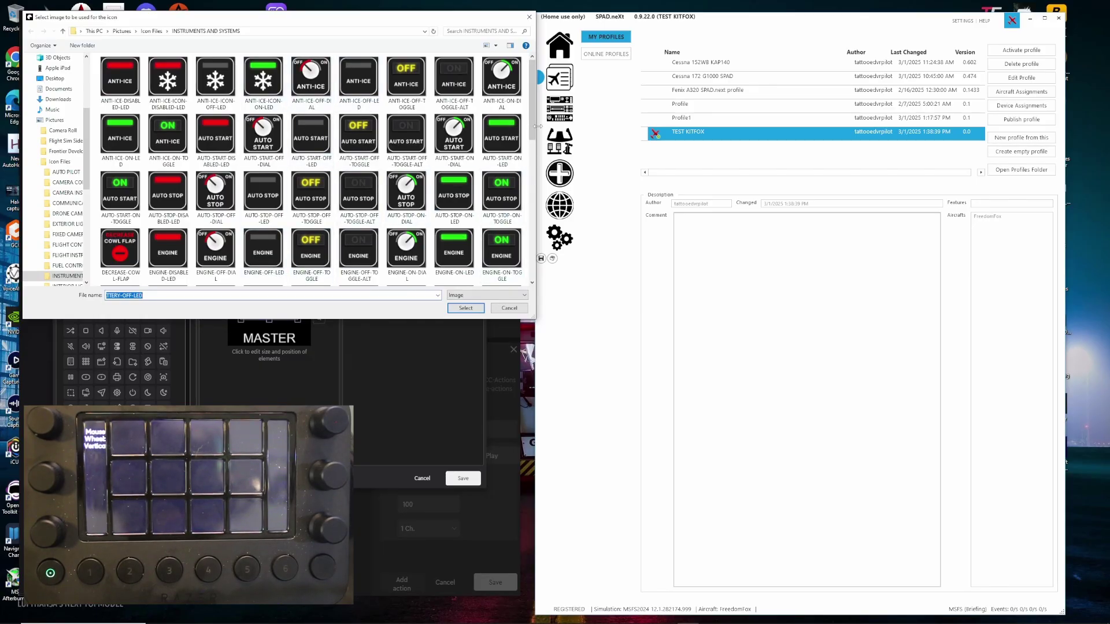
left_click_drag(537, 126, 538, 283)
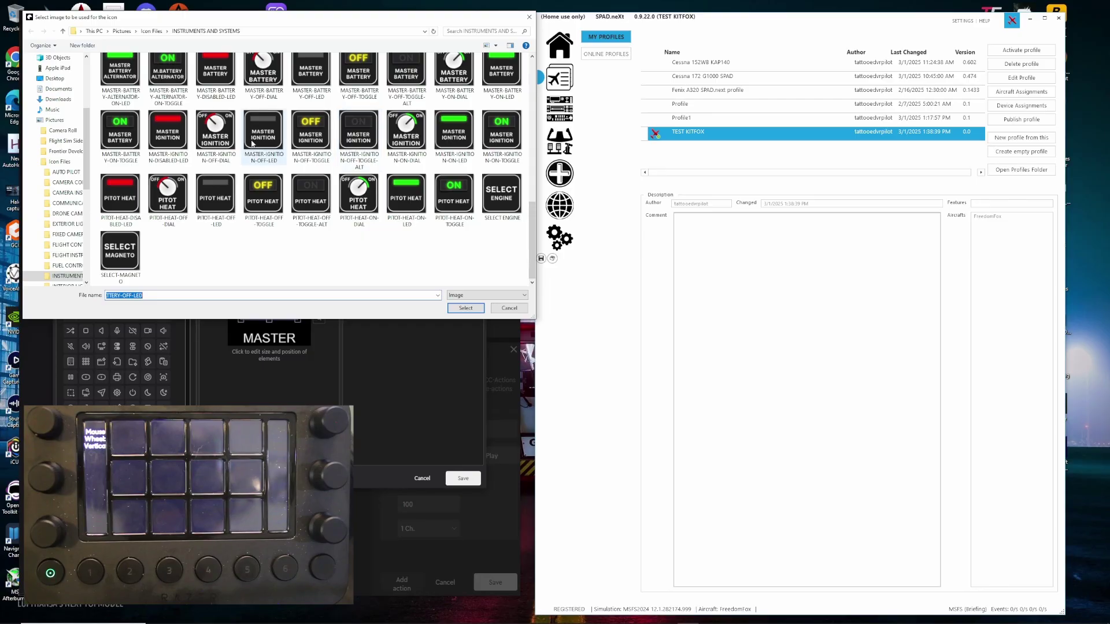
scroll(277, 144, "up", 1)
left_click(305, 145)
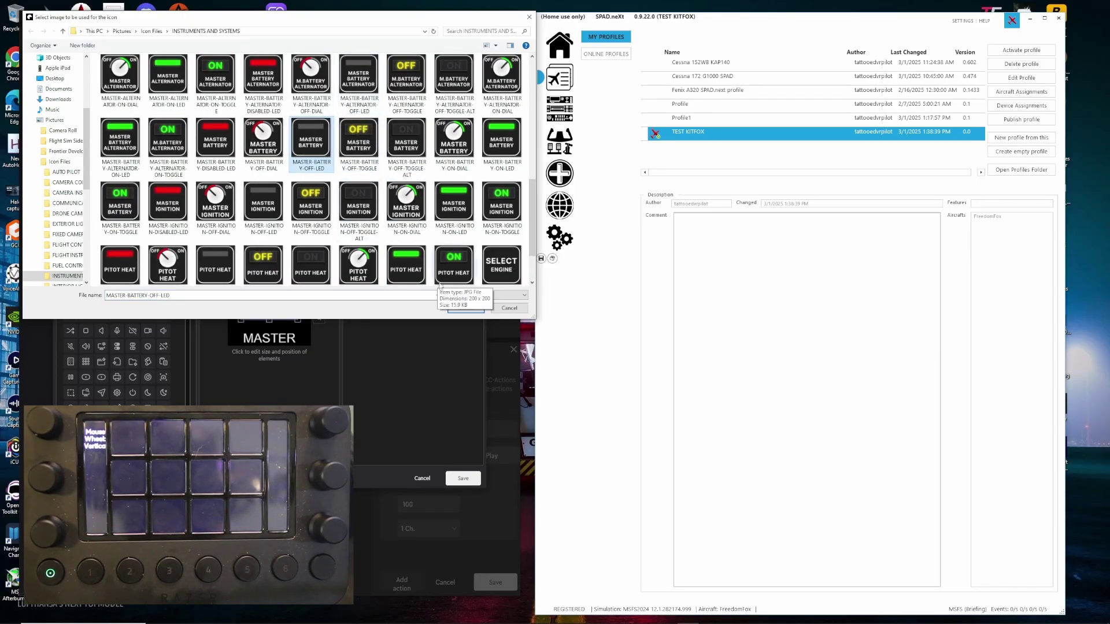
left_click(465, 308)
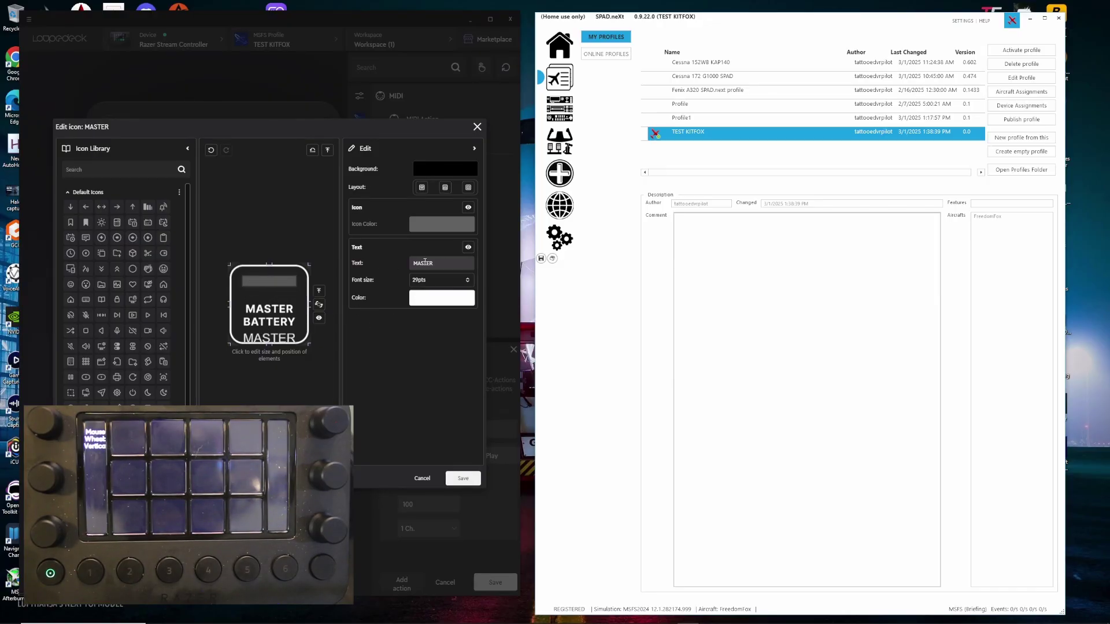
left_click(469, 248)
left_click(462, 480)
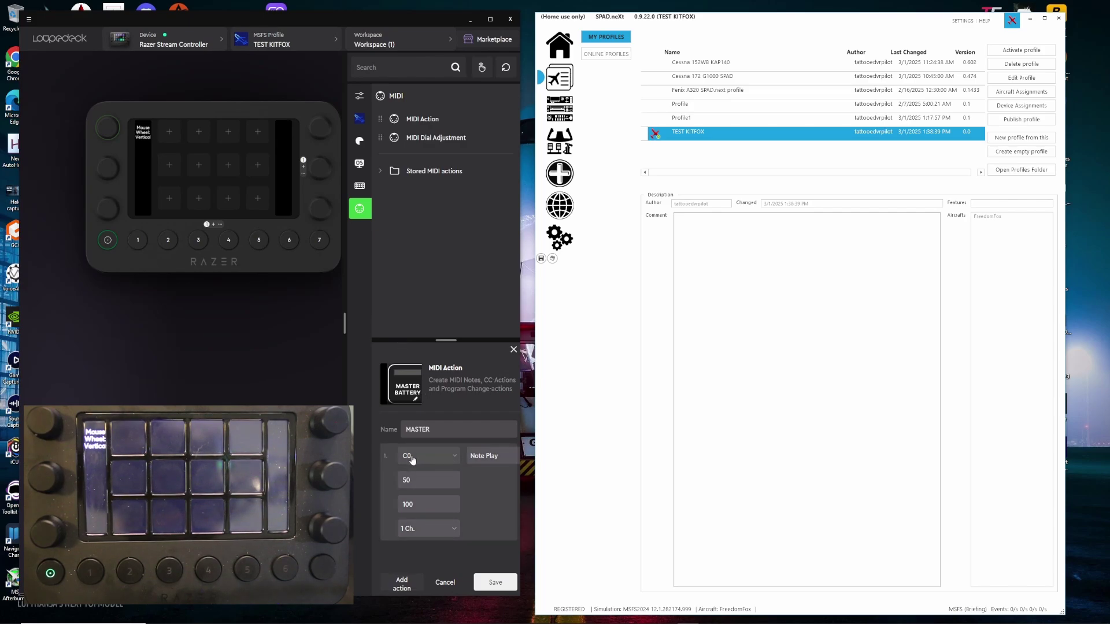
Set the MASTER action's note to C(-2).
left_click(453, 462)
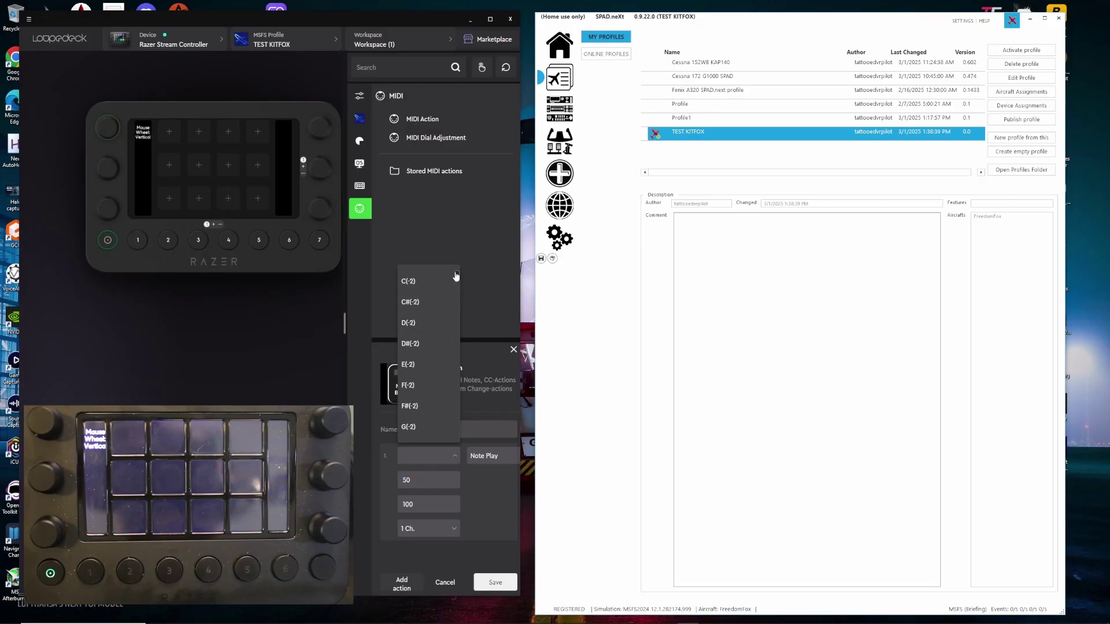
left_click(408, 282)
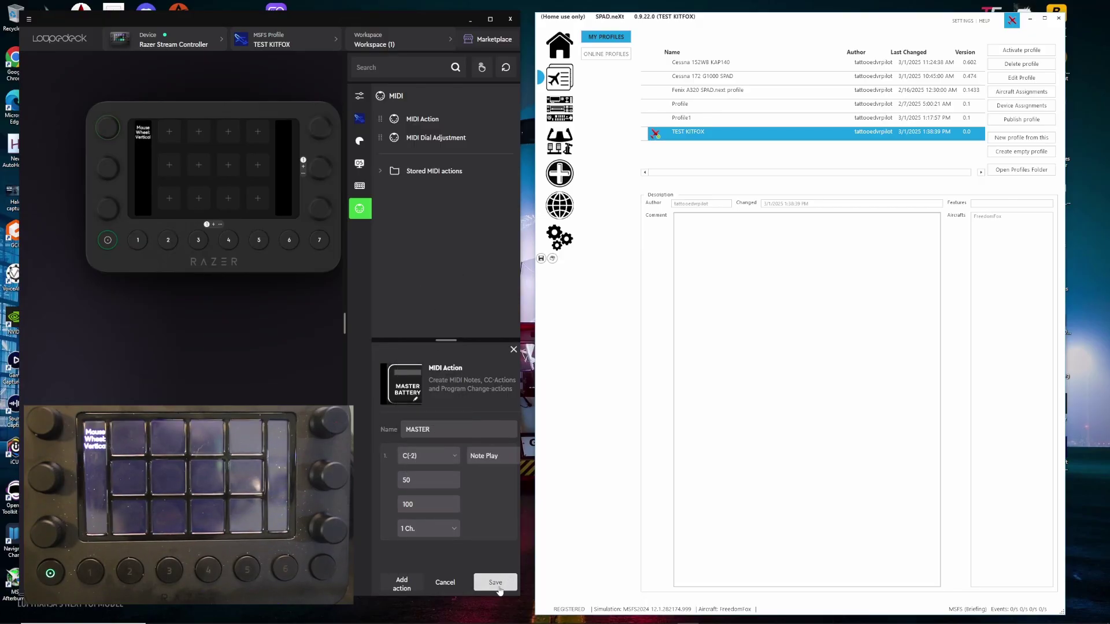
Save the MASTER MIDI action and assign it to the first touch button in the upper row of the Razer Stream Controller.
left_click(498, 584)
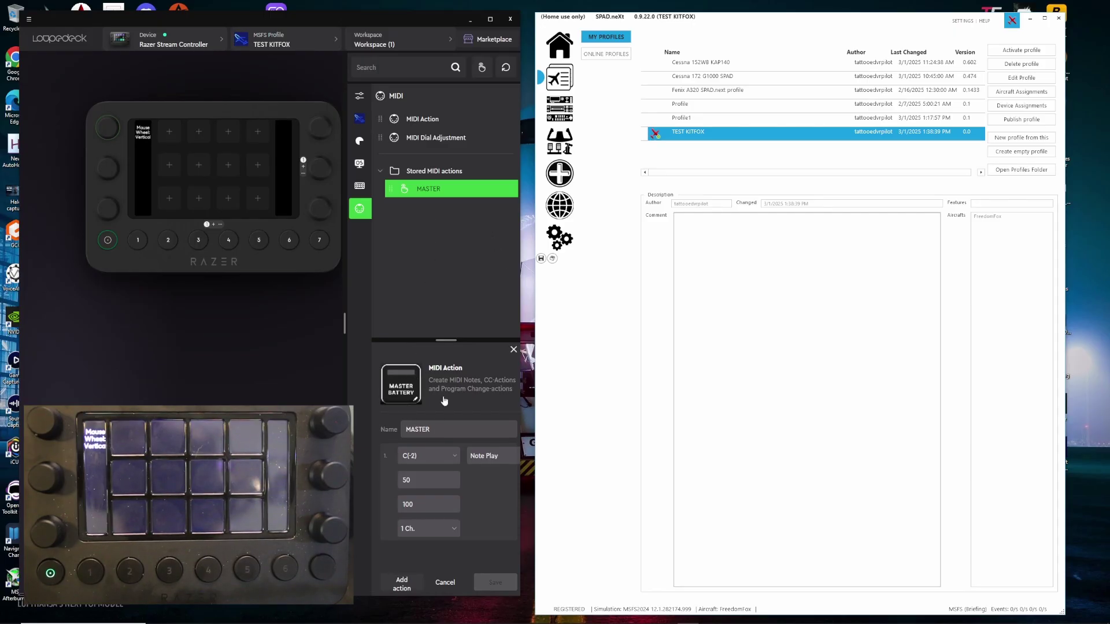
mouse_move(434, 193)
left_click_drag(432, 194, 180, 144)
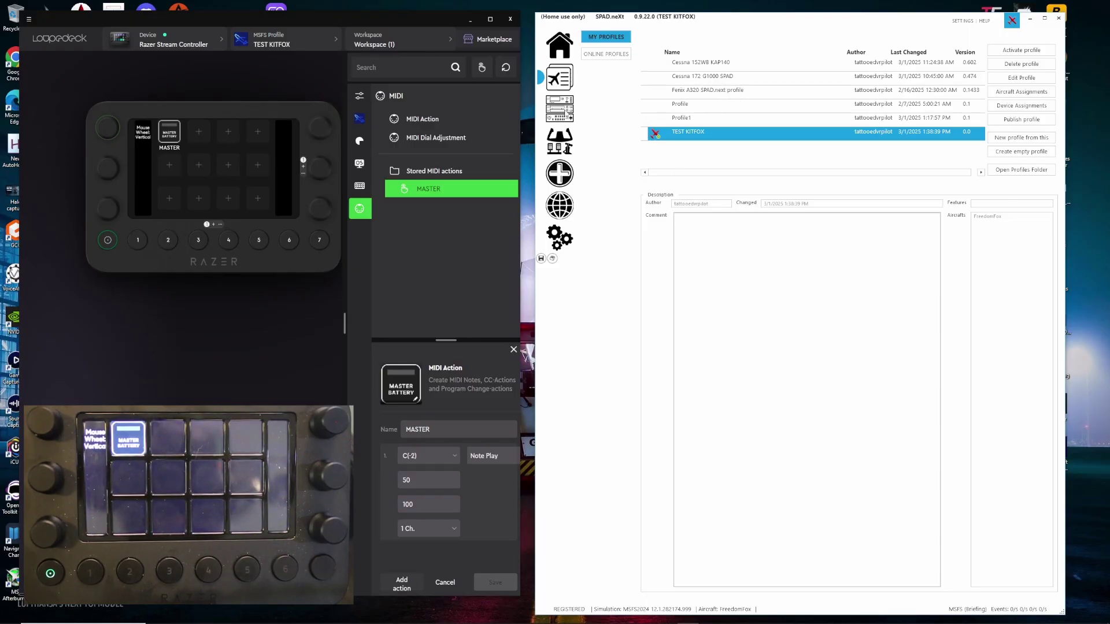
Open the Razer Stream Controller's key page in SPAD.neXt, turn on tracking of pressed keys, and bring up Microsoft Flight Simulator.
left_click(559, 108)
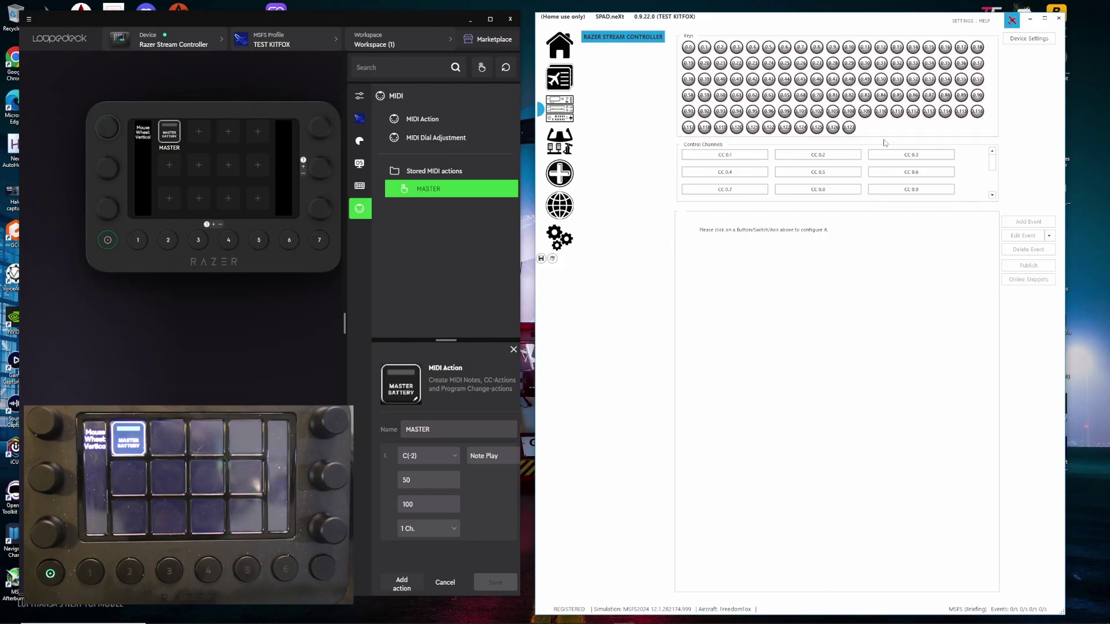
left_click(552, 259)
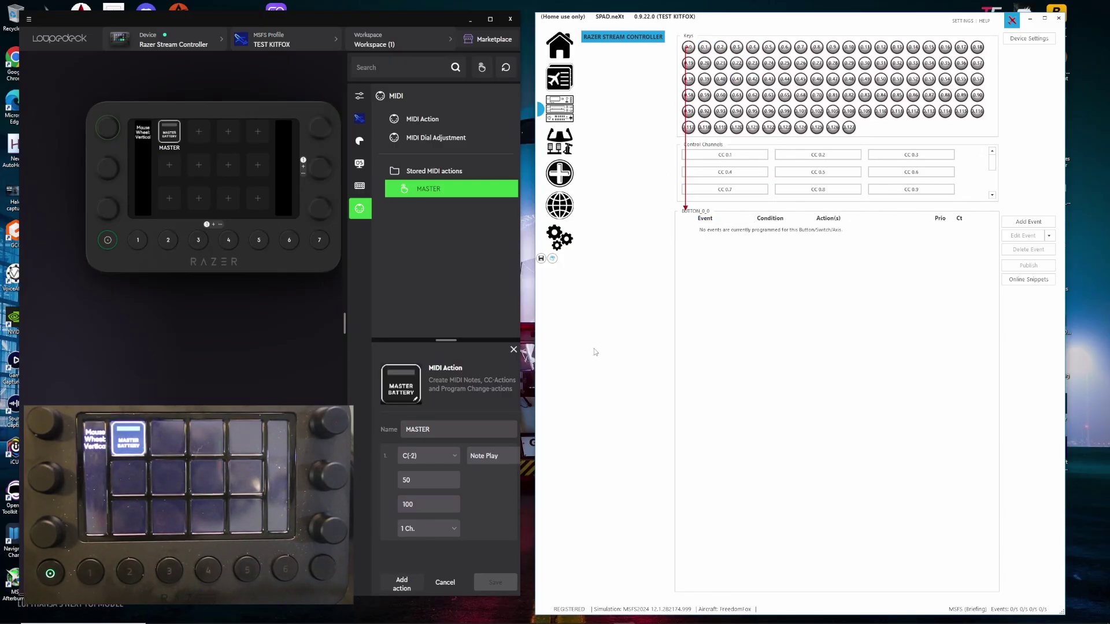
mouse_move(595, 623)
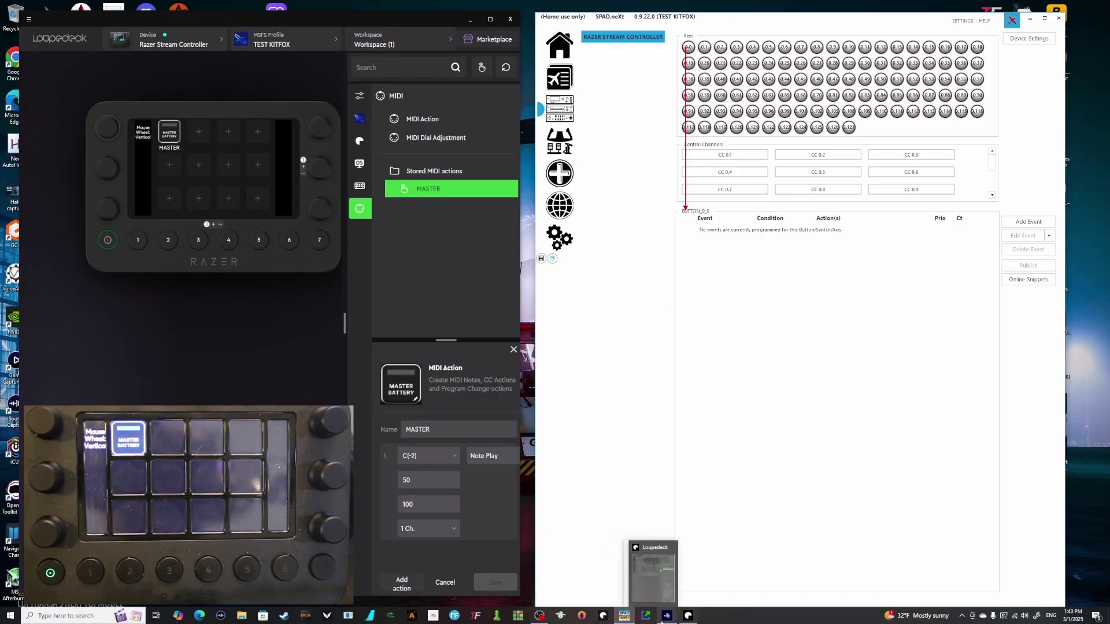
left_click(666, 620)
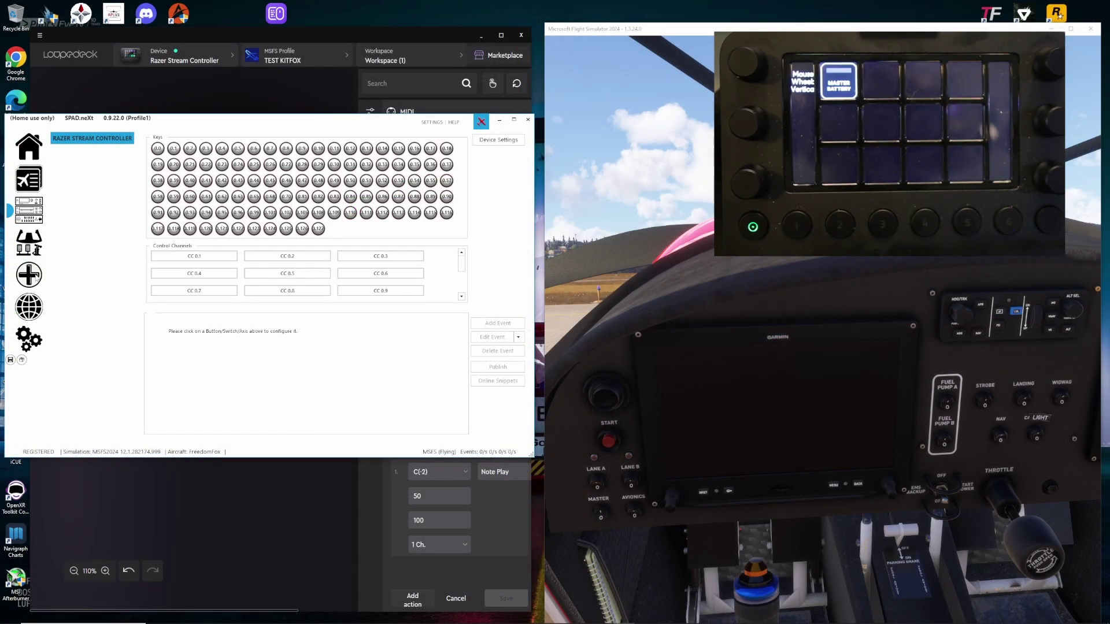
Add all data definitions matching "master" to the SPAD.neXt Data Monitor.
left_click(41, 279)
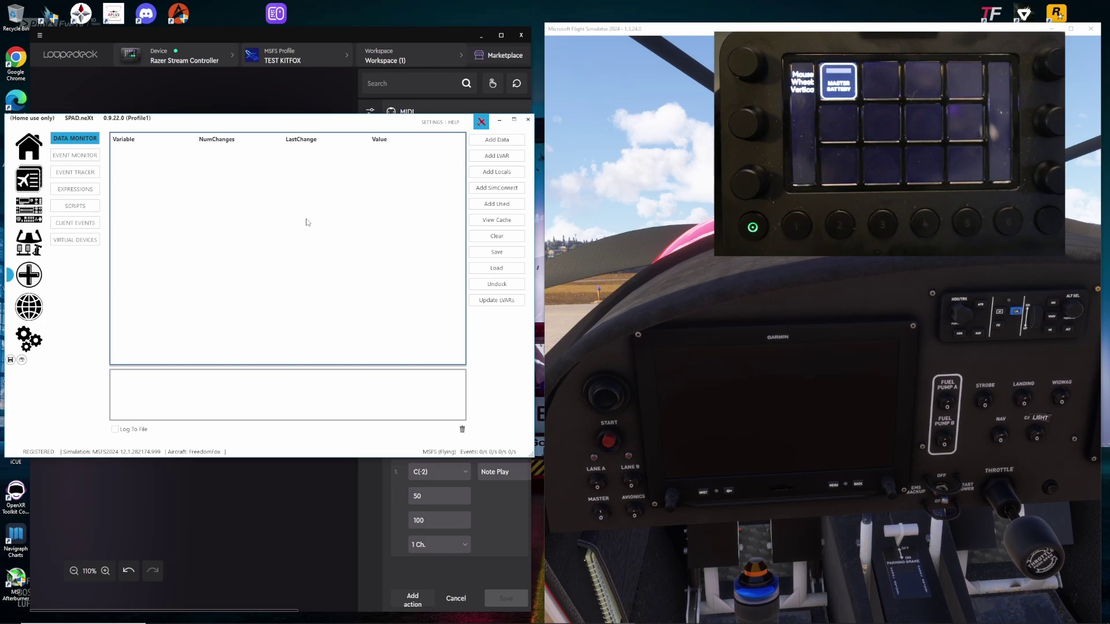
left_click(497, 140)
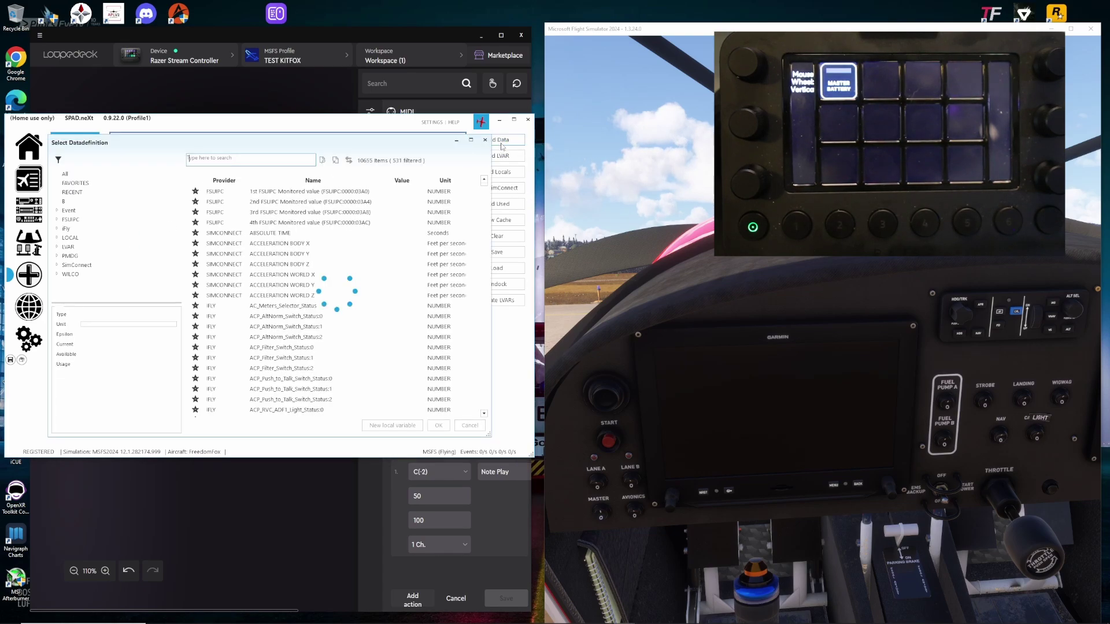
left_click(240, 161)
type("m")
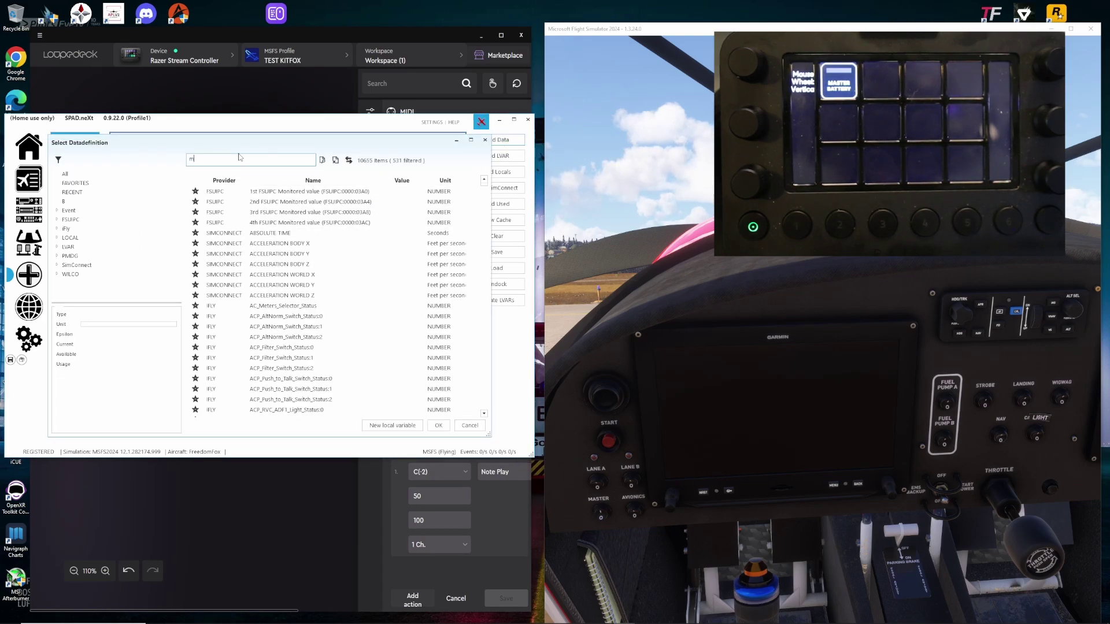
type("aster")
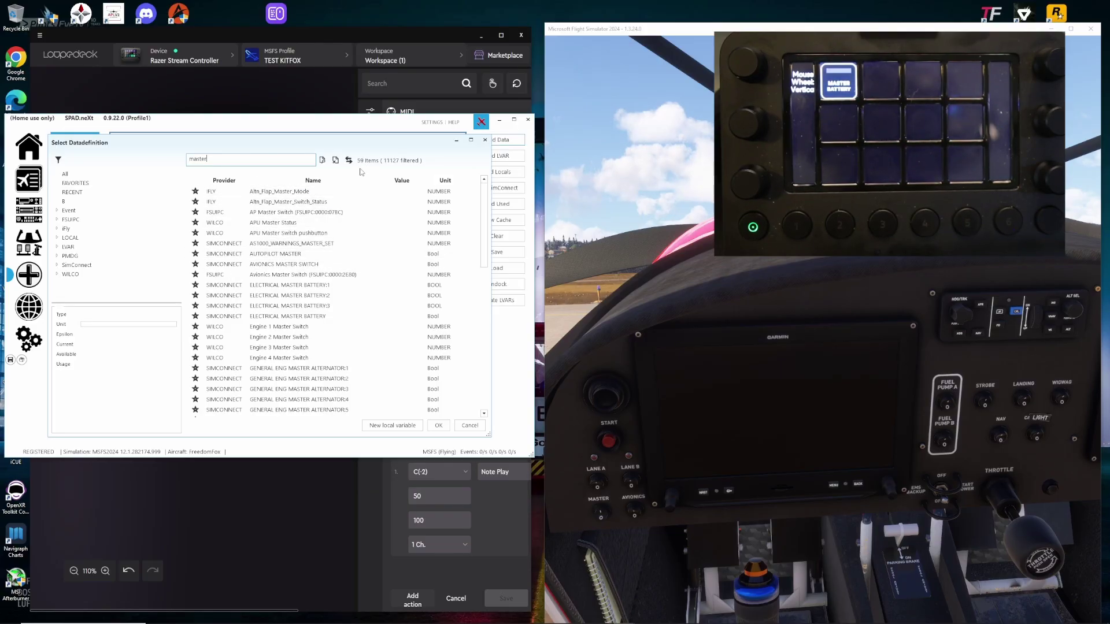
left_click(283, 195)
scroll(347, 318, "down", 12)
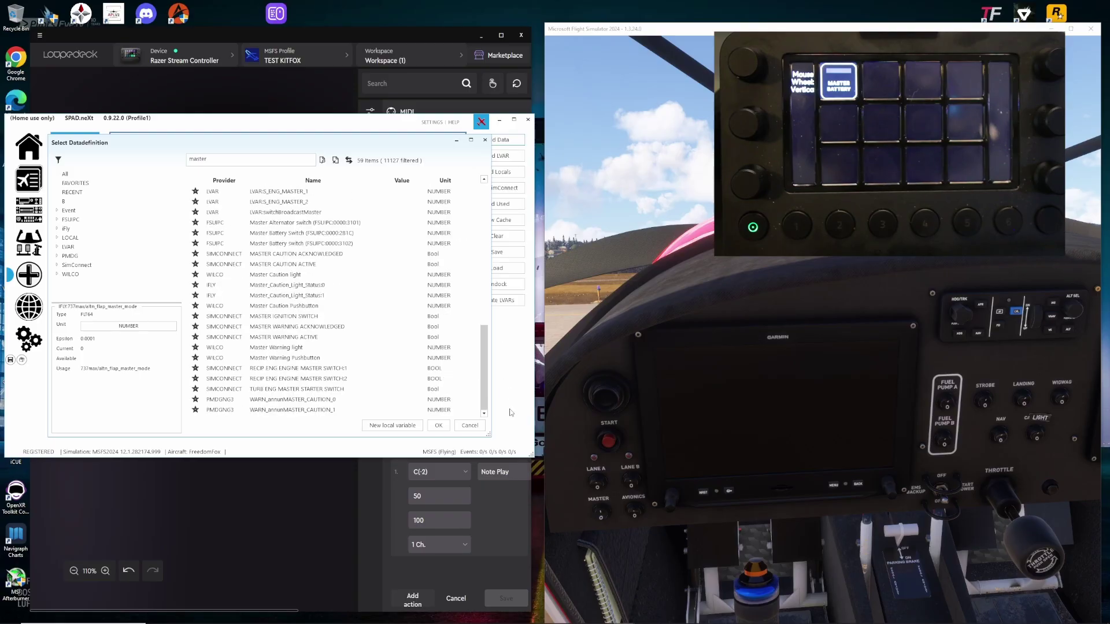
left_click(328, 410, "shift")
left_click(438, 425)
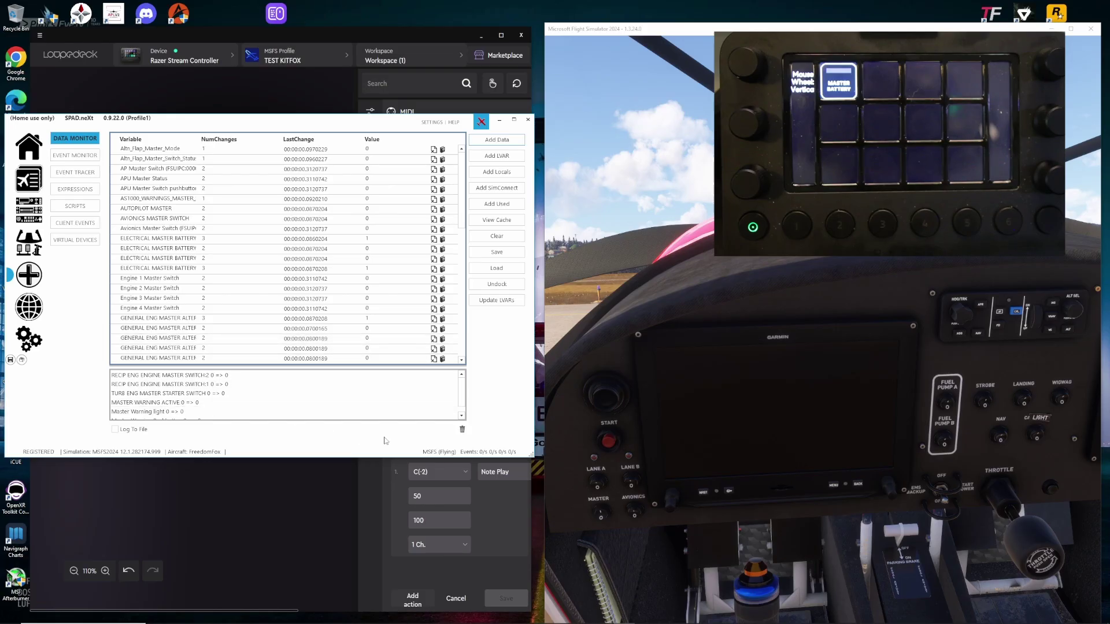
Clear the monitor log and flip the cockpit's MASTER switch on and off to examine which variables react.
left_click(461, 430)
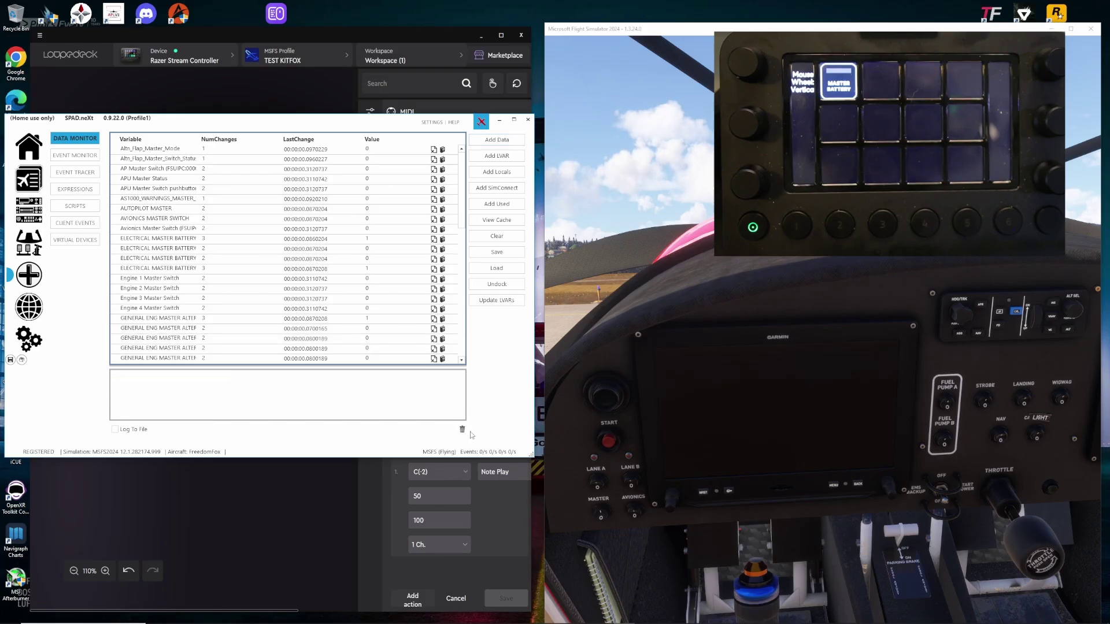
left_click(606, 515)
left_click(607, 515)
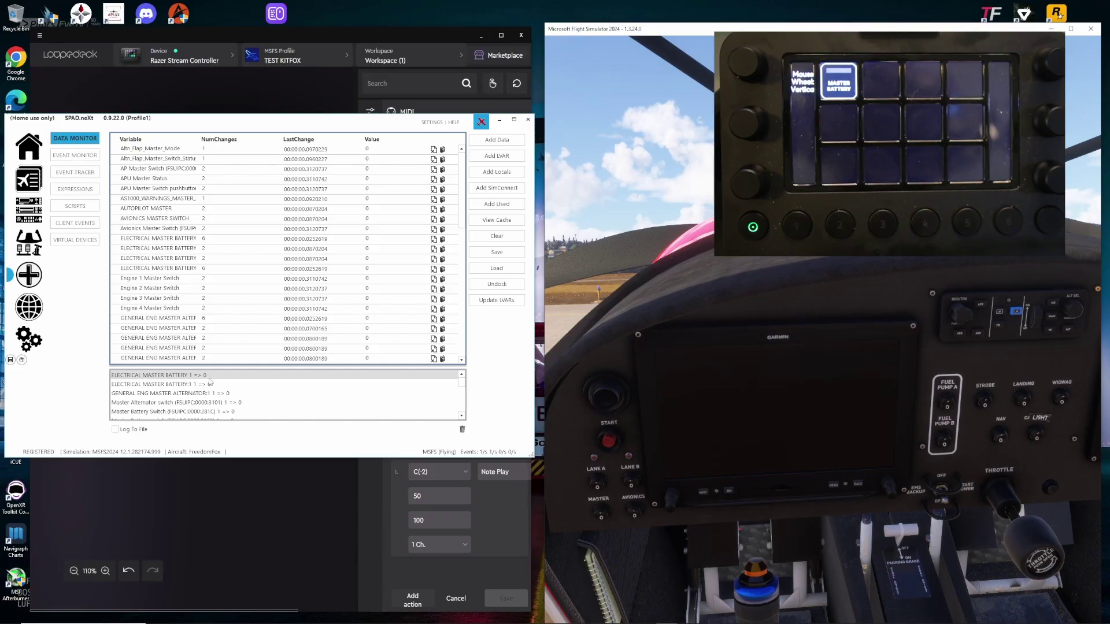
Add a "Button pressed" event to key 0.0 of the Razer Stream Controller.
left_click(28, 215)
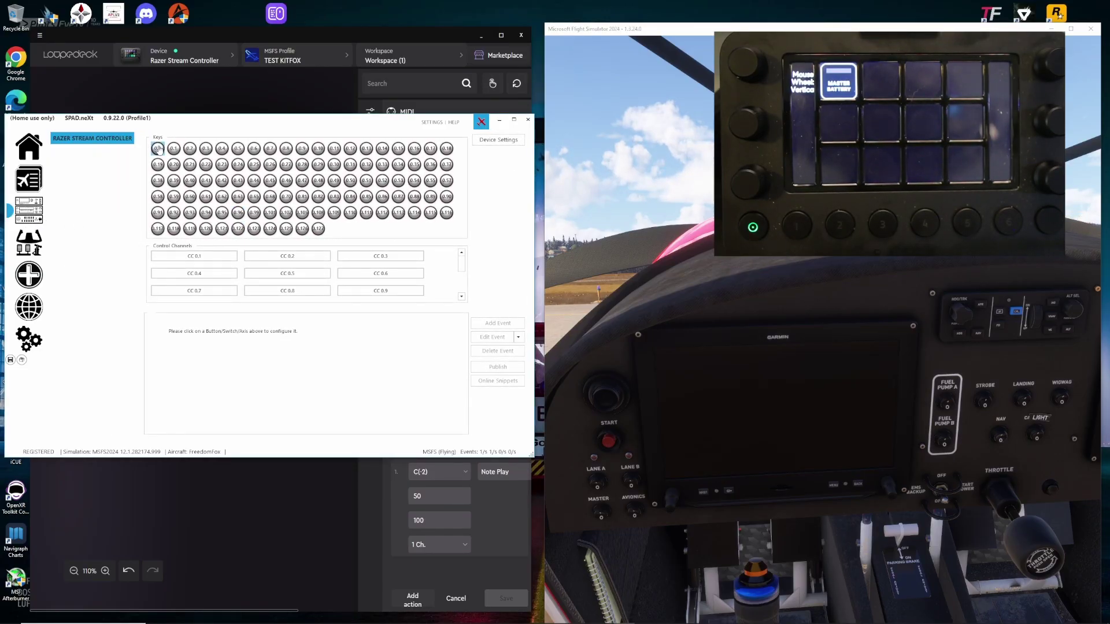
left_click(158, 149)
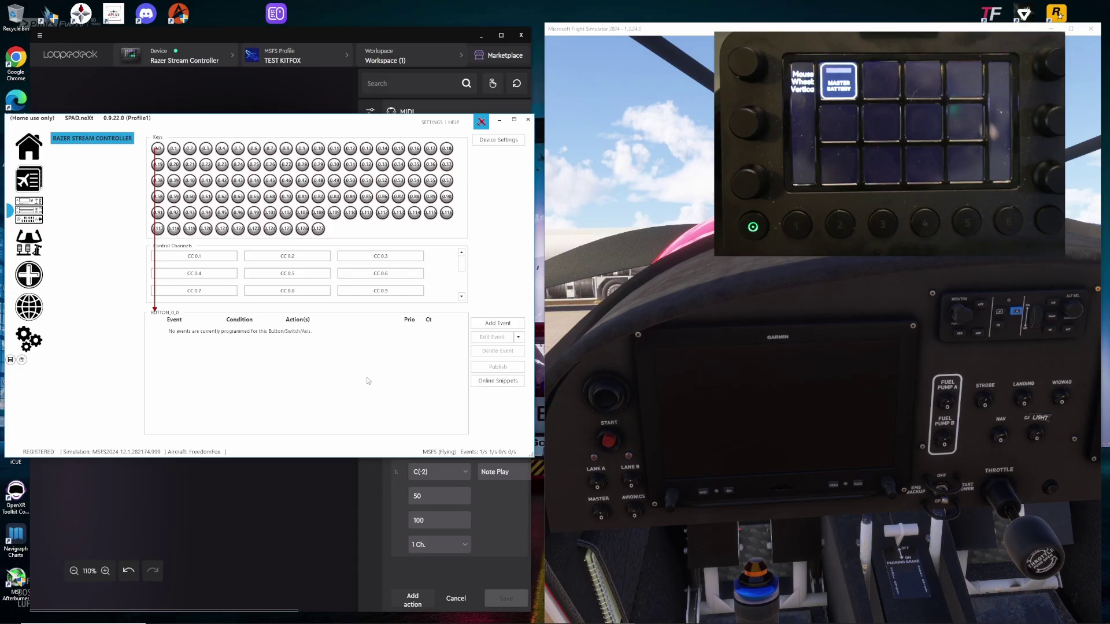
left_click(496, 327)
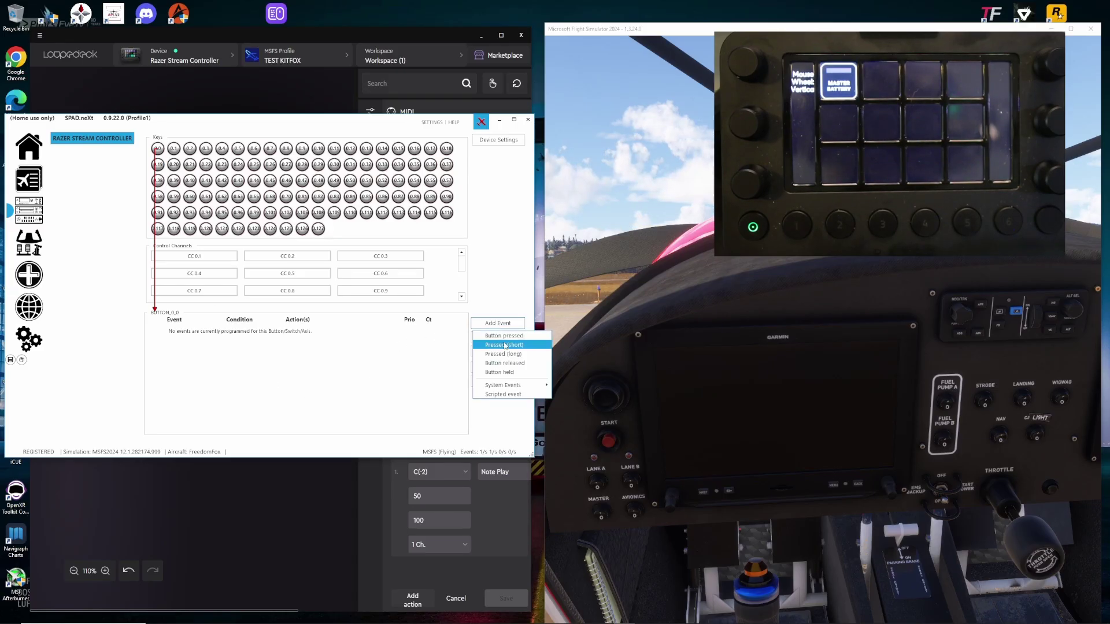
left_click(504, 337)
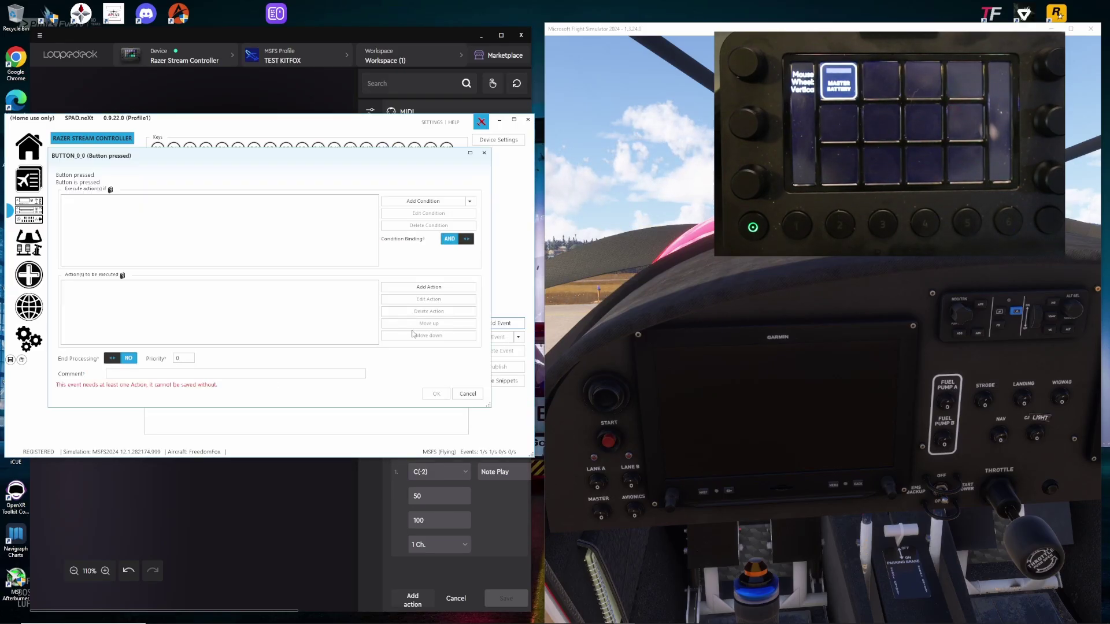
Add a Change Data value action to the event, targeting ELECTRICAL MASTER BATTERY with the ToggleBit operation.
left_click(404, 288)
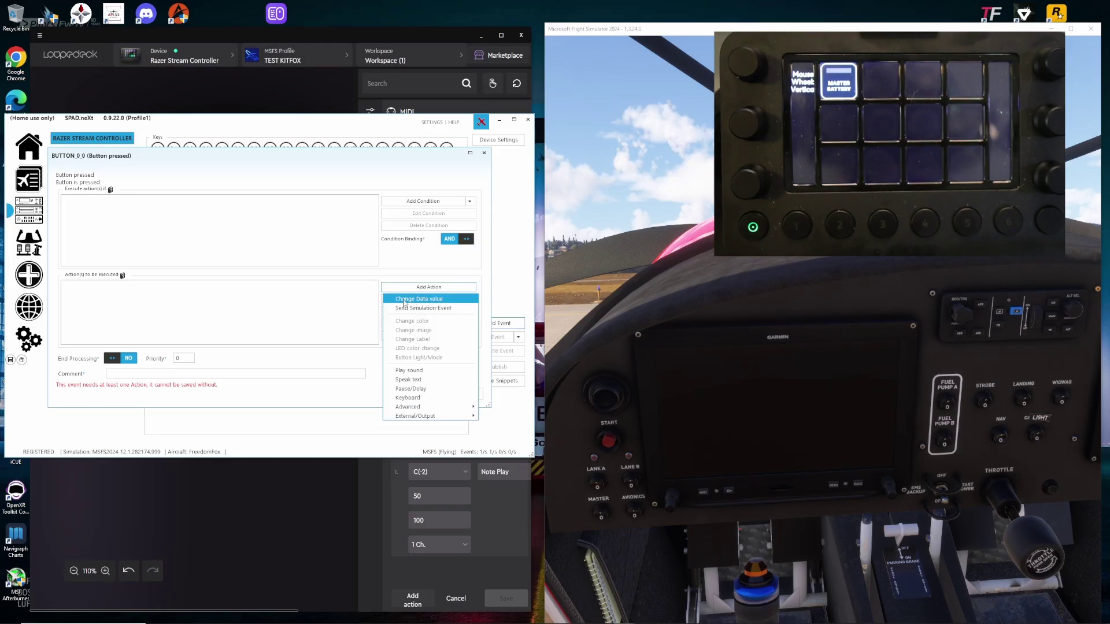
left_click(403, 302)
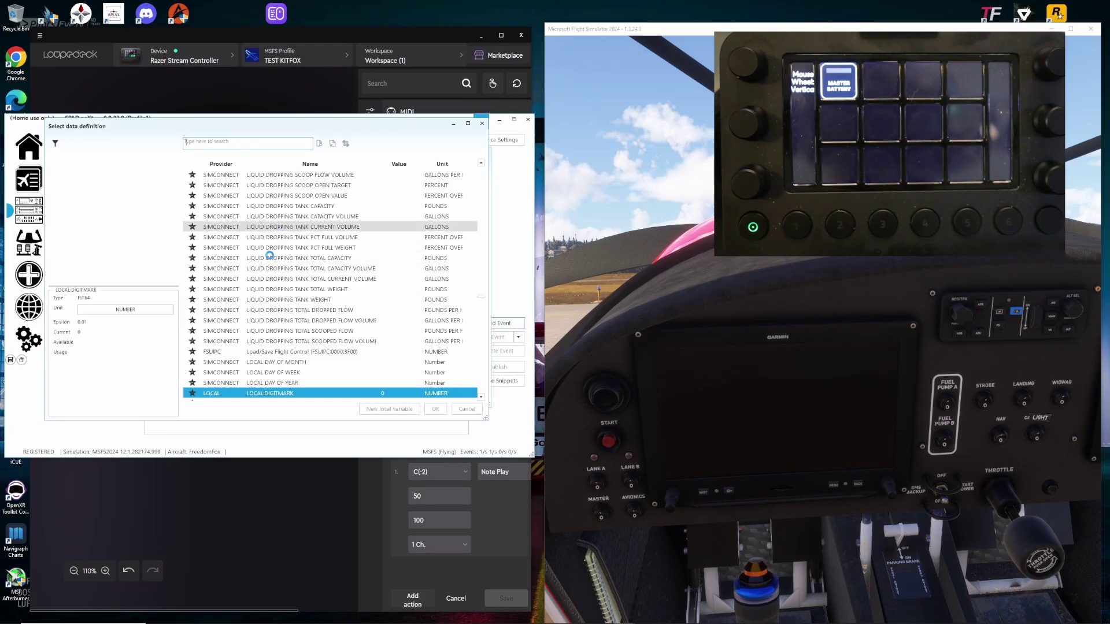
left_click(218, 145)
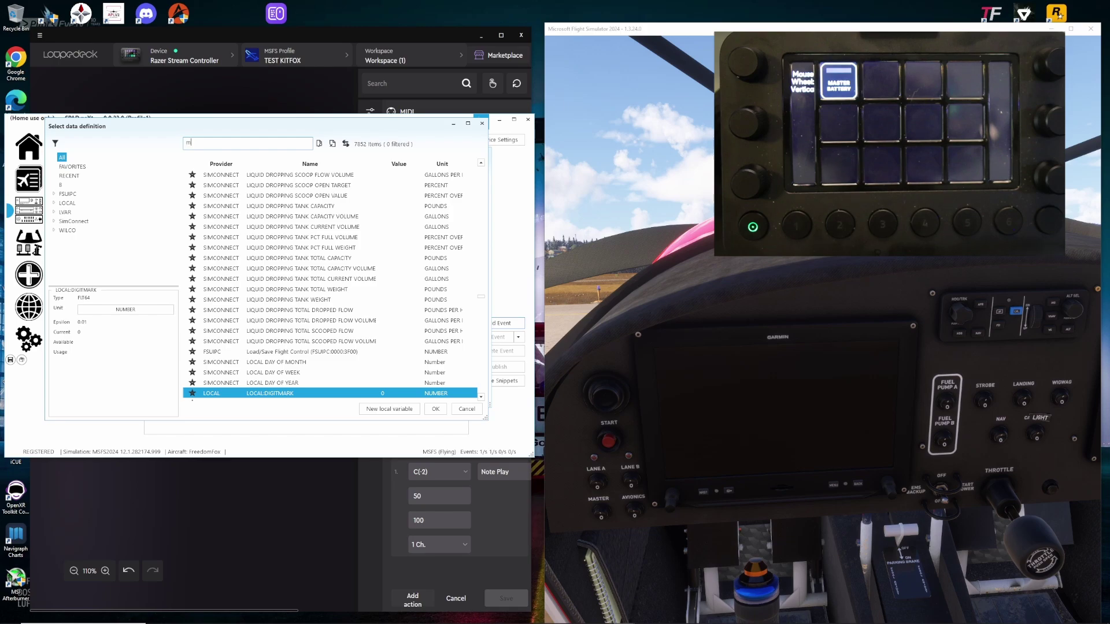
type("master")
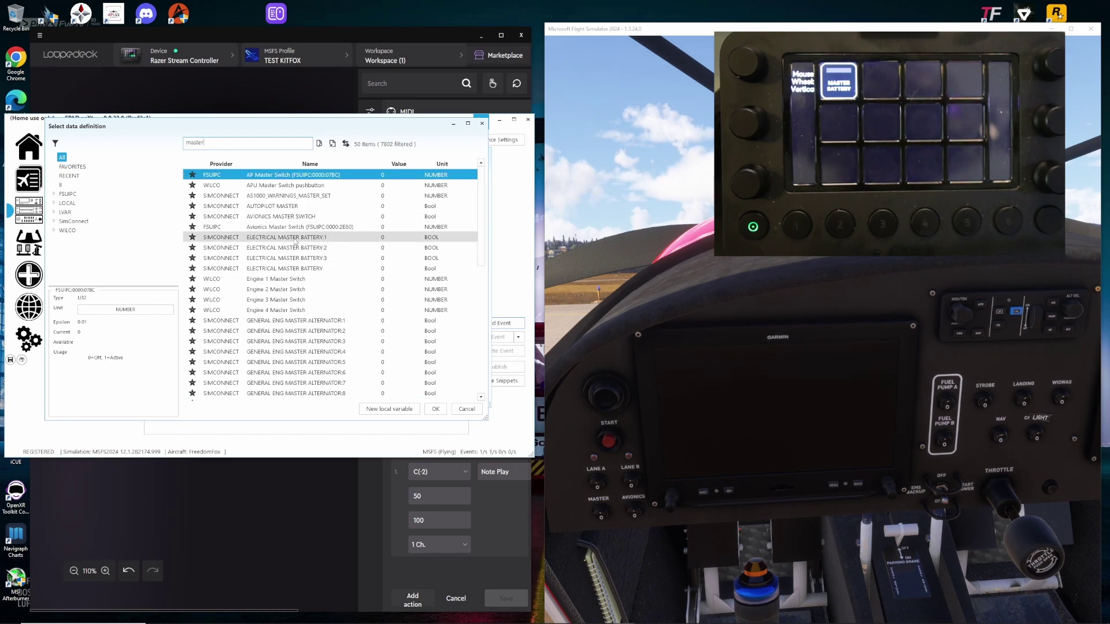
left_click(303, 269)
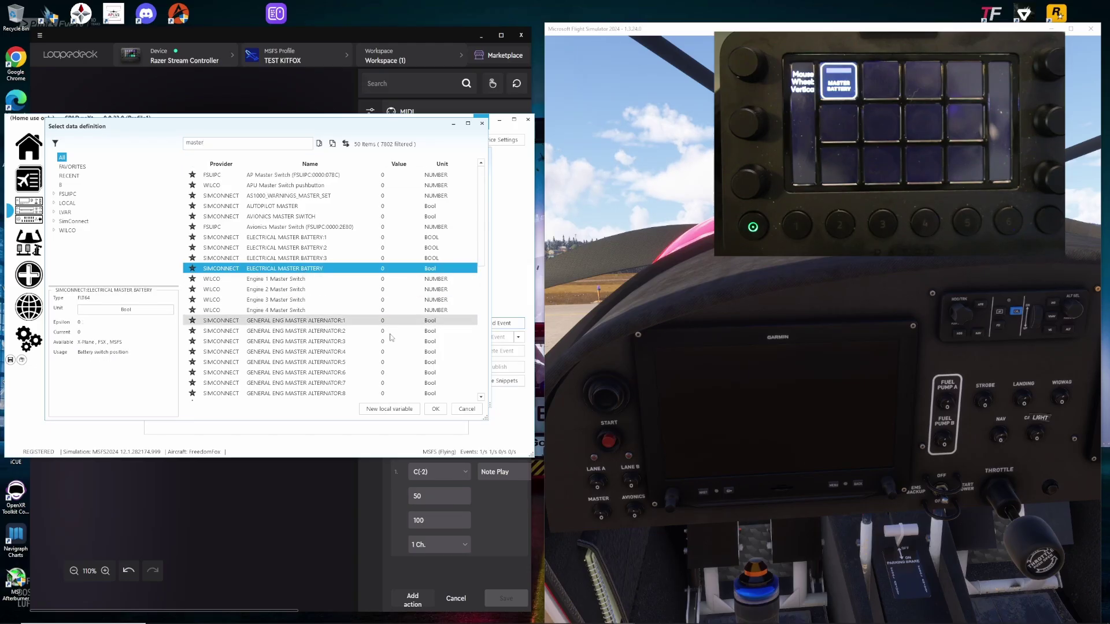
left_click(435, 409)
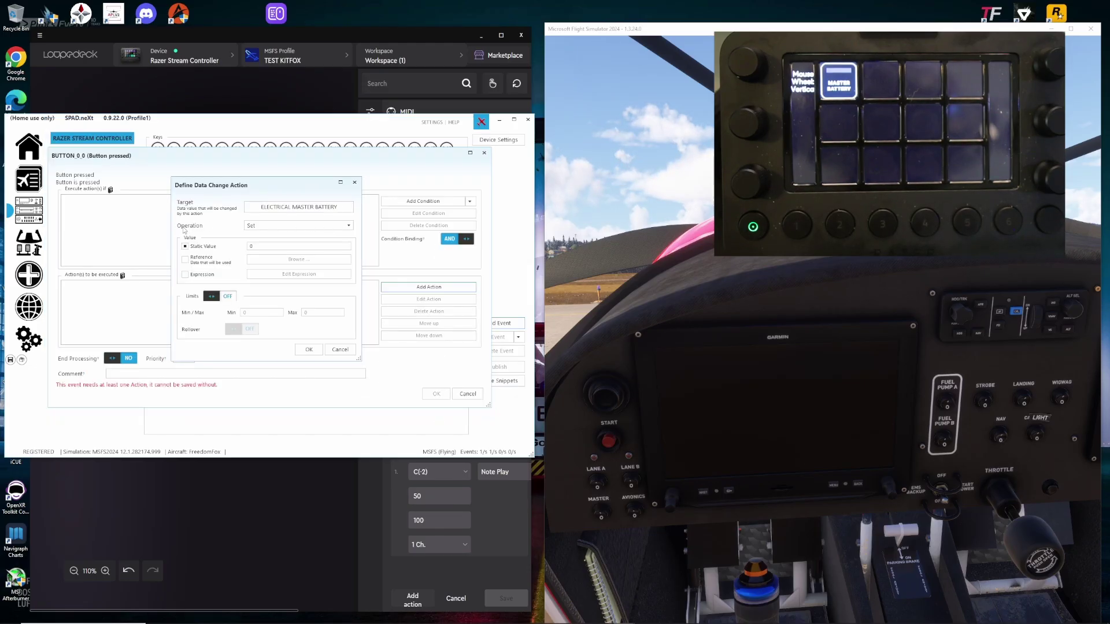
left_click(348, 227)
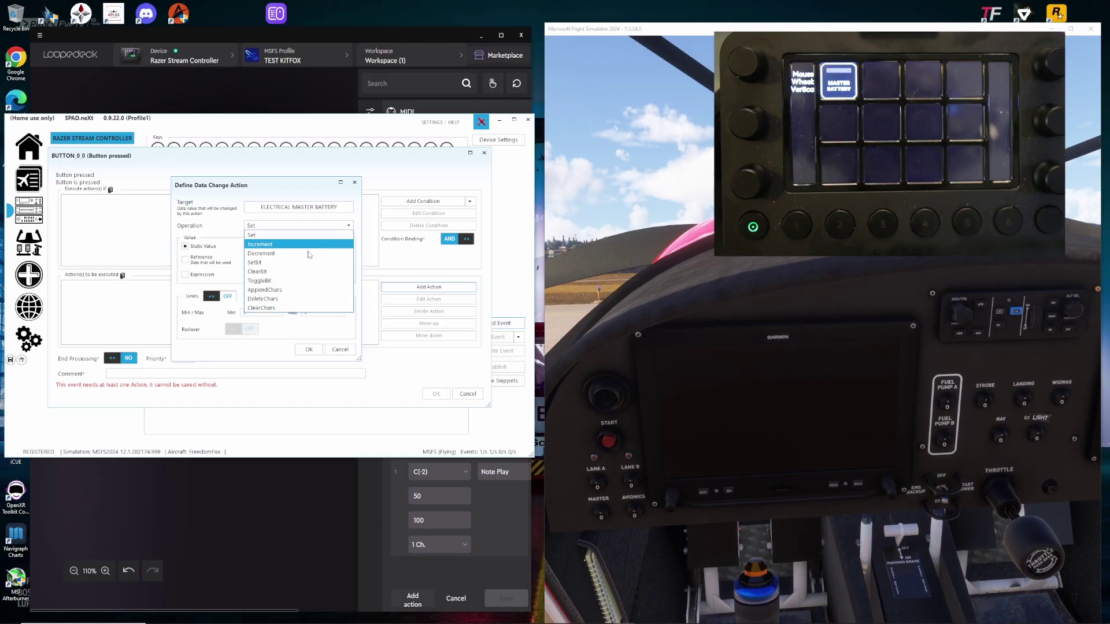
left_click(262, 282)
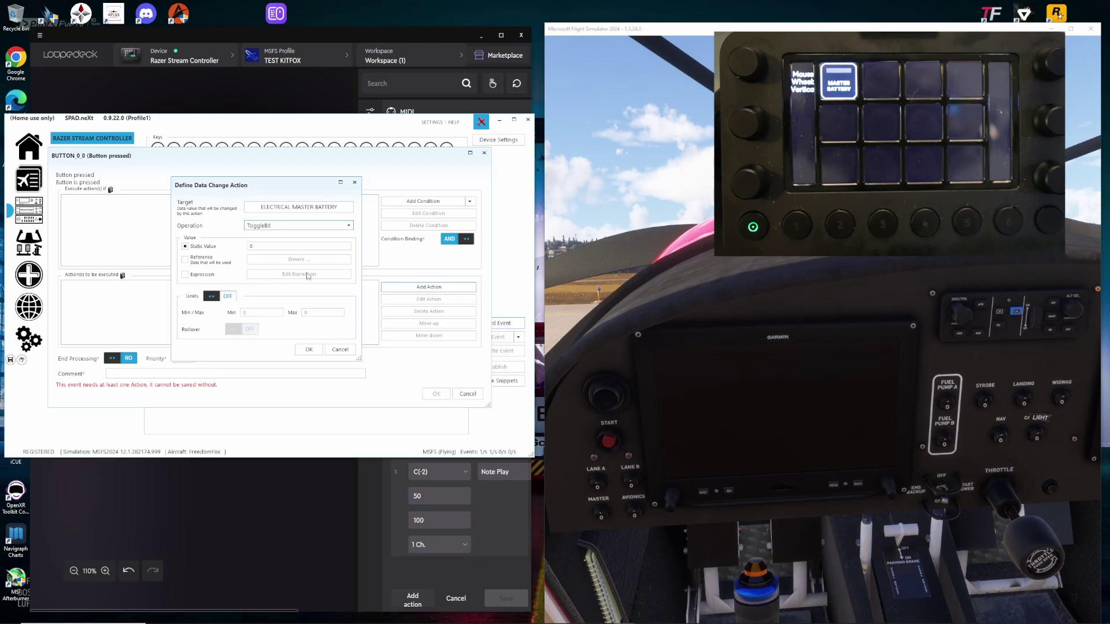
Give the action limits of 0 to 1 with rollover on, and save the event with End Processing set to YES.
left_click(212, 299)
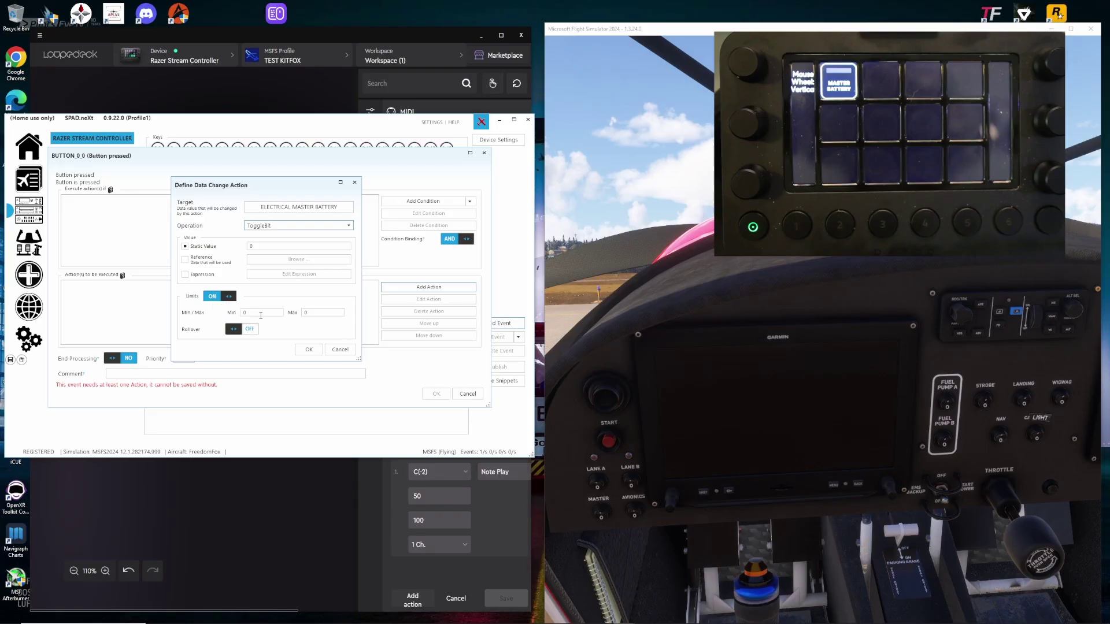
left_click(320, 312)
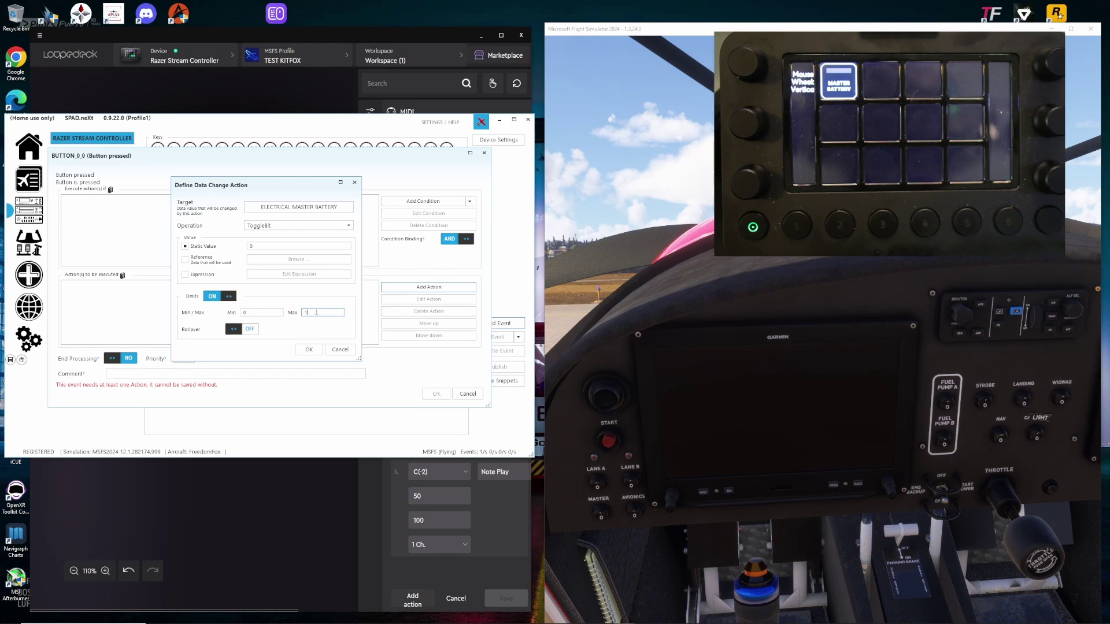
left_click(234, 329)
left_click(303, 351)
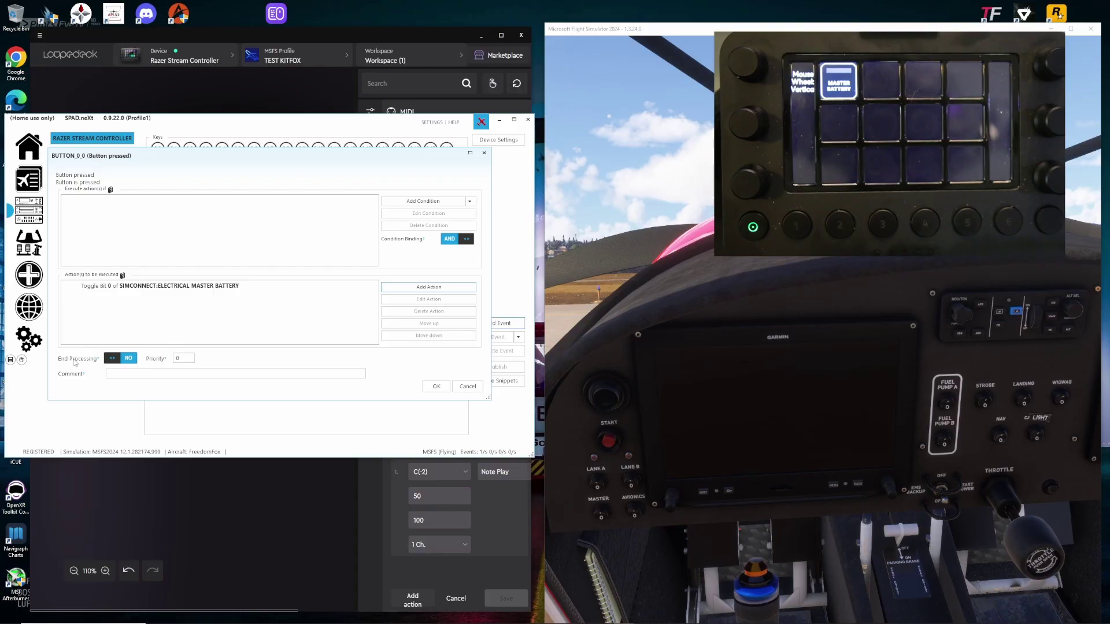
left_click(115, 360)
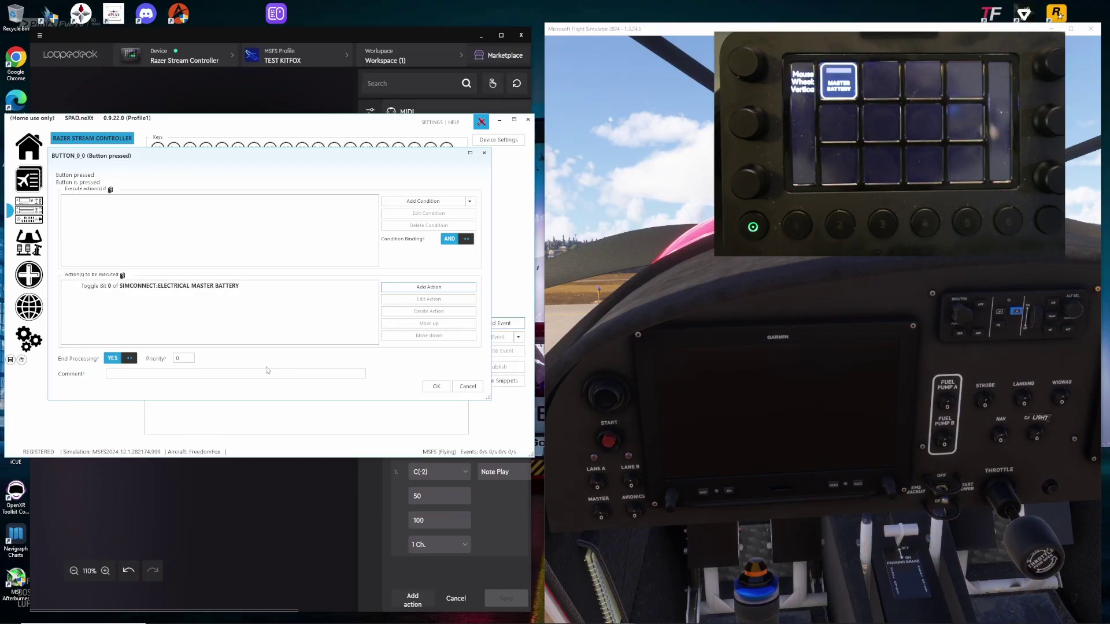
left_click(435, 387)
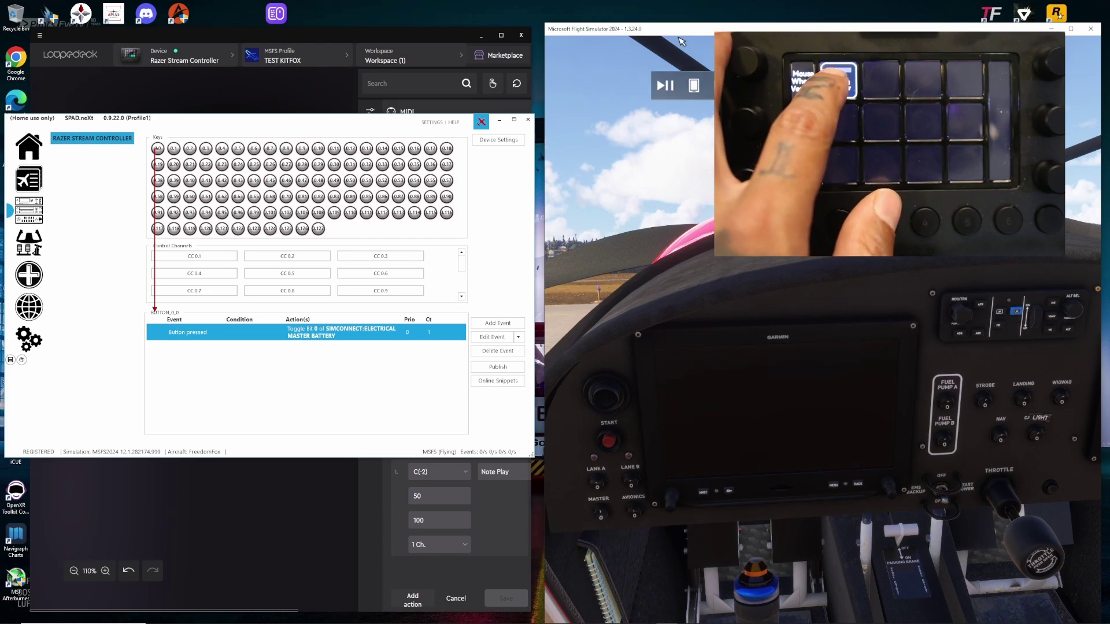
Reposition the simulator window and create a Loupedeck MIDI action named Fuel with note C#(-2).
left_click_drag(692, 36, 470, 29)
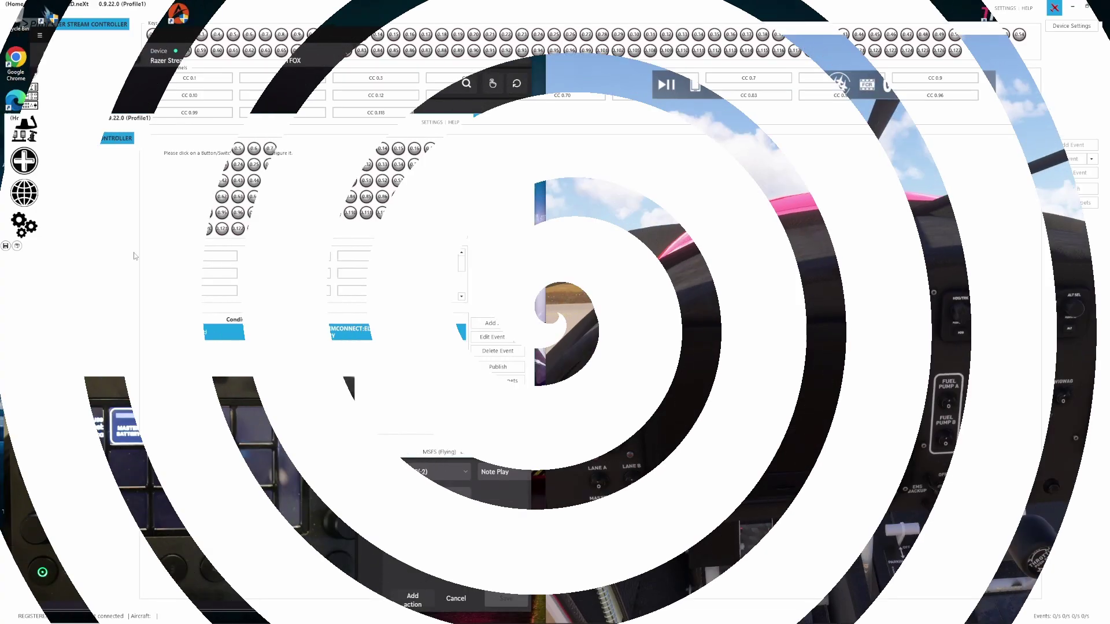
left_click_drag(738, 29, 722, 14)
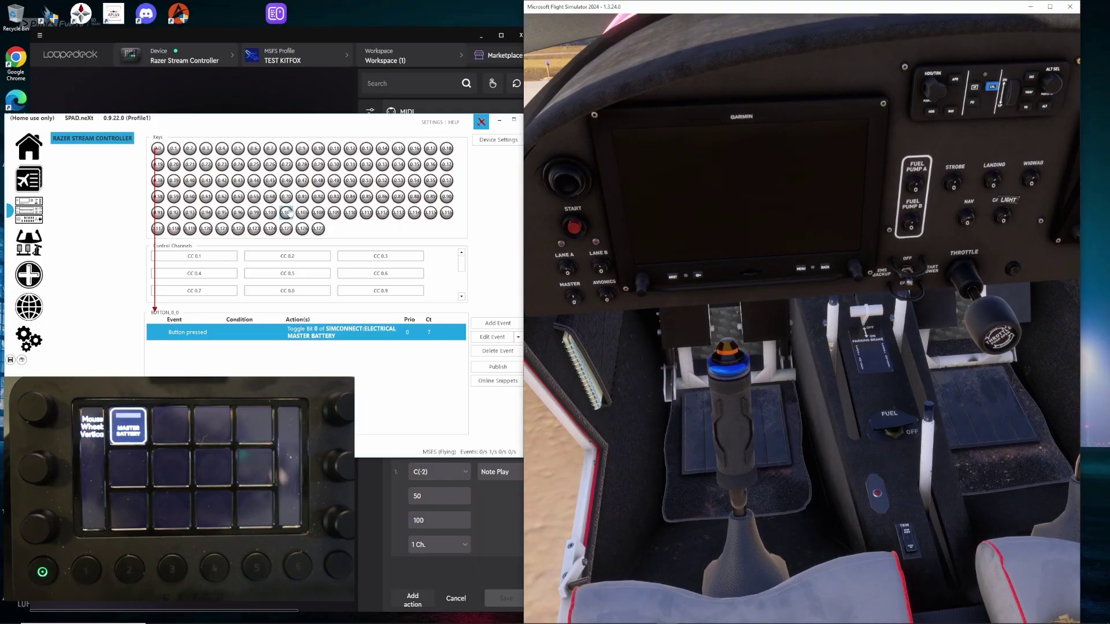
left_click(243, 35)
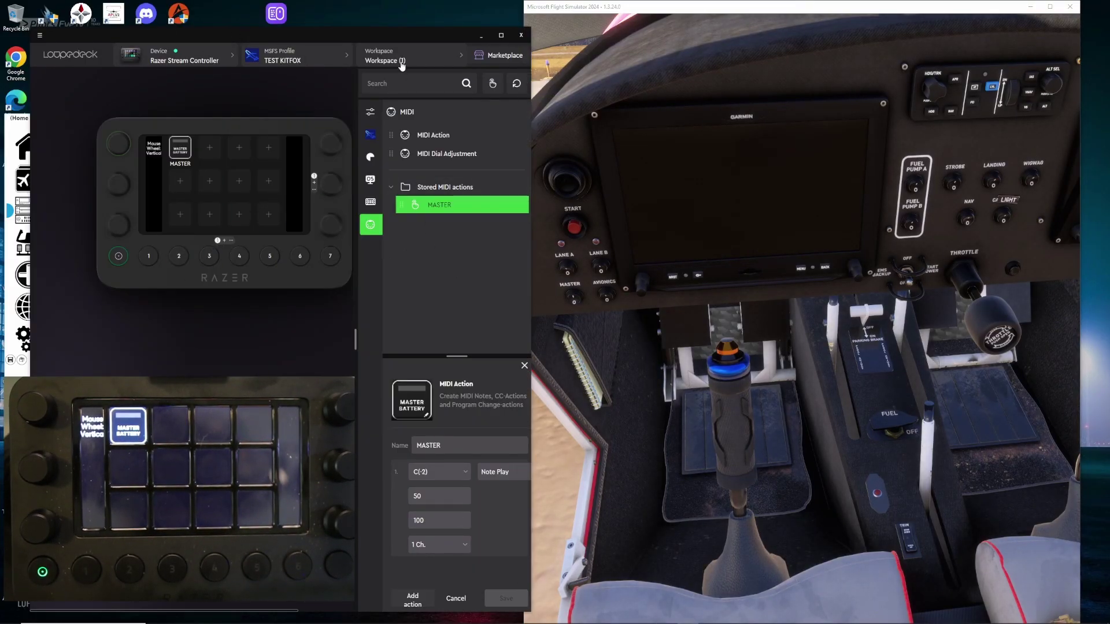
left_click(429, 137)
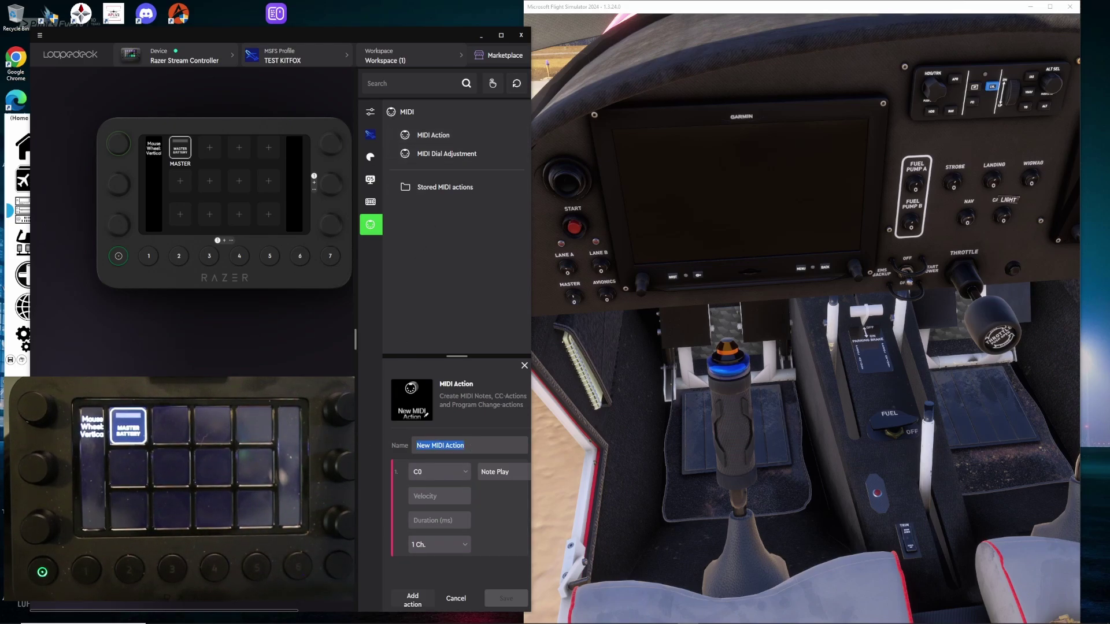
type("Fuel")
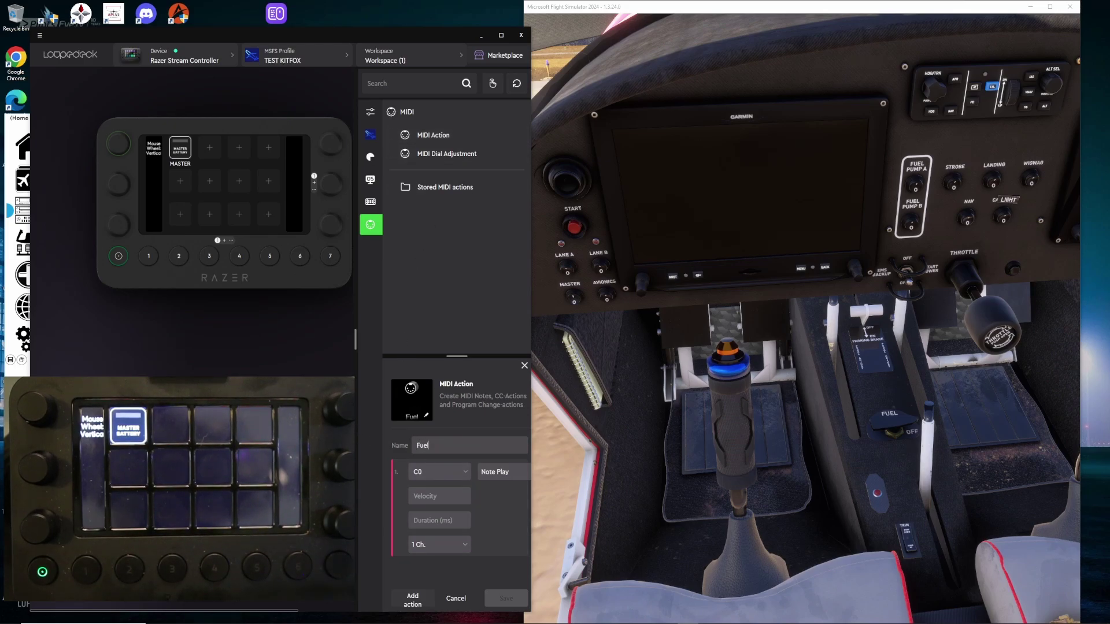
left_click(463, 473)
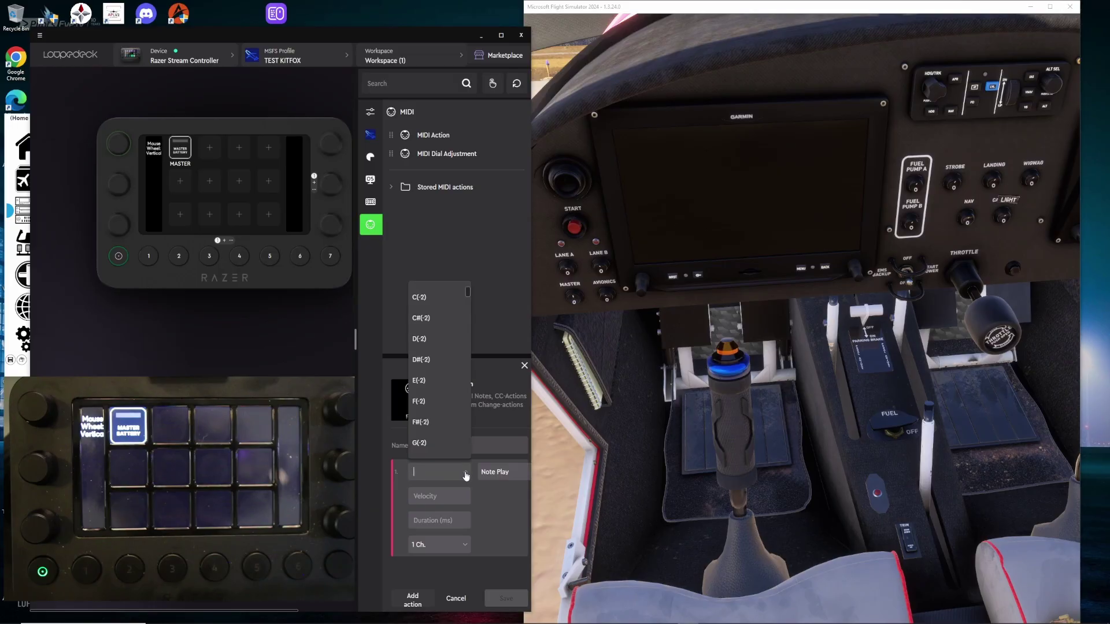
left_click(424, 319)
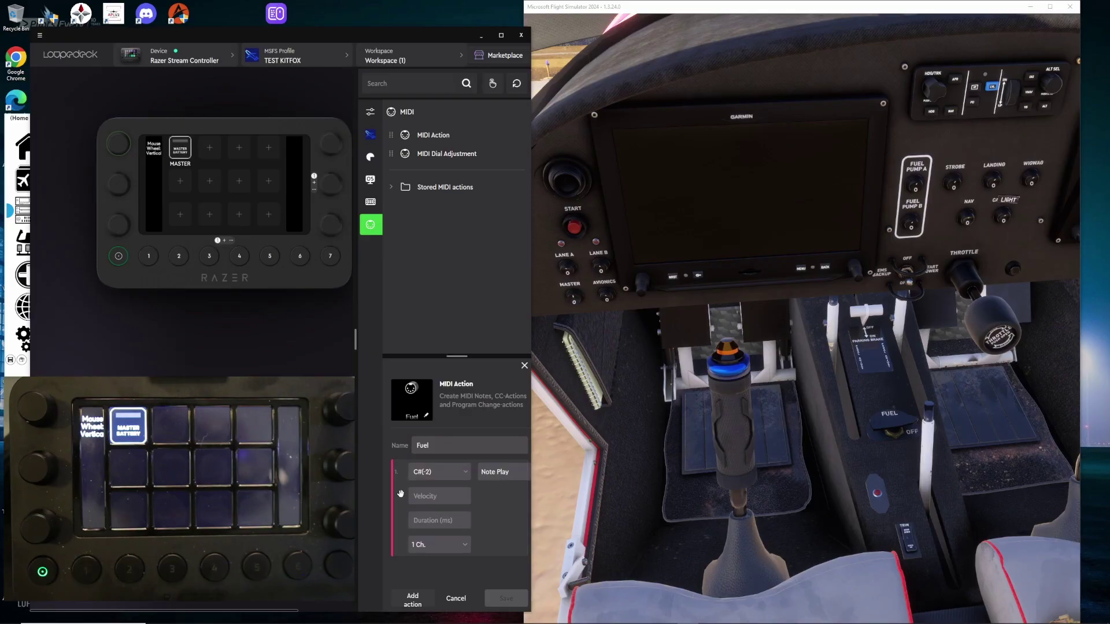
Give the Fuel MIDI action a velocity of 50 and a duration of 100 ms, and save it.
left_click(425, 496)
type("50")
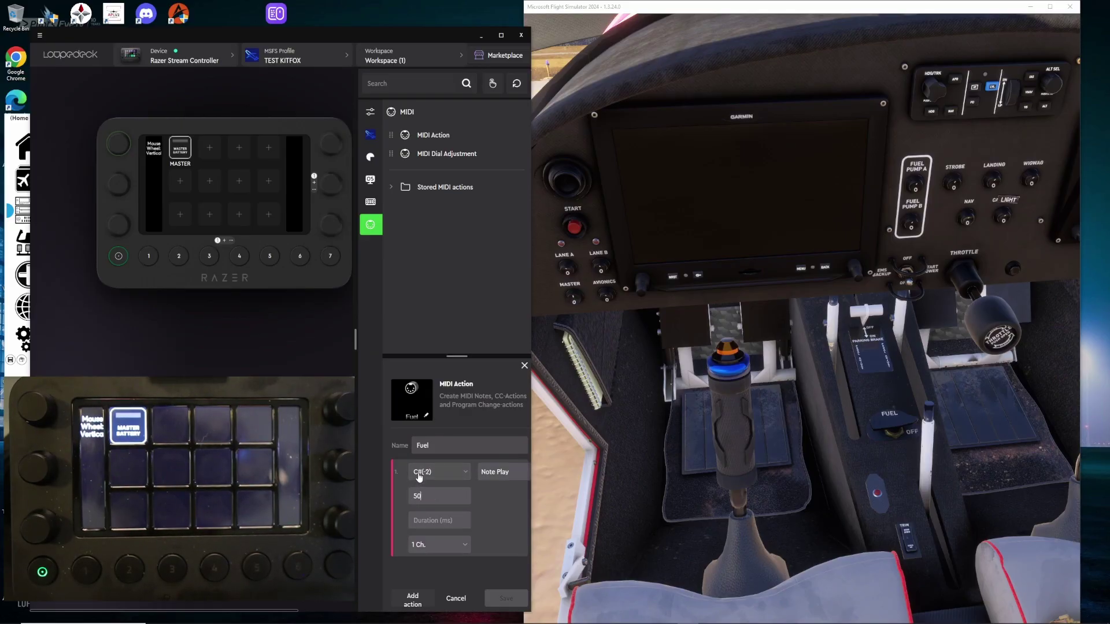
type("100")
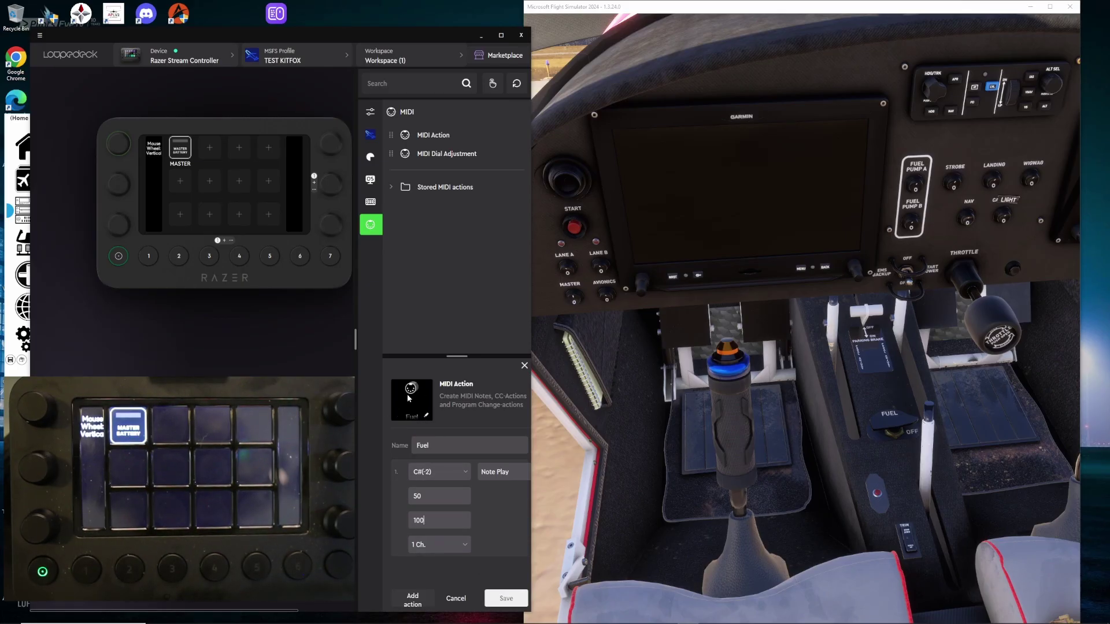
left_click(507, 598)
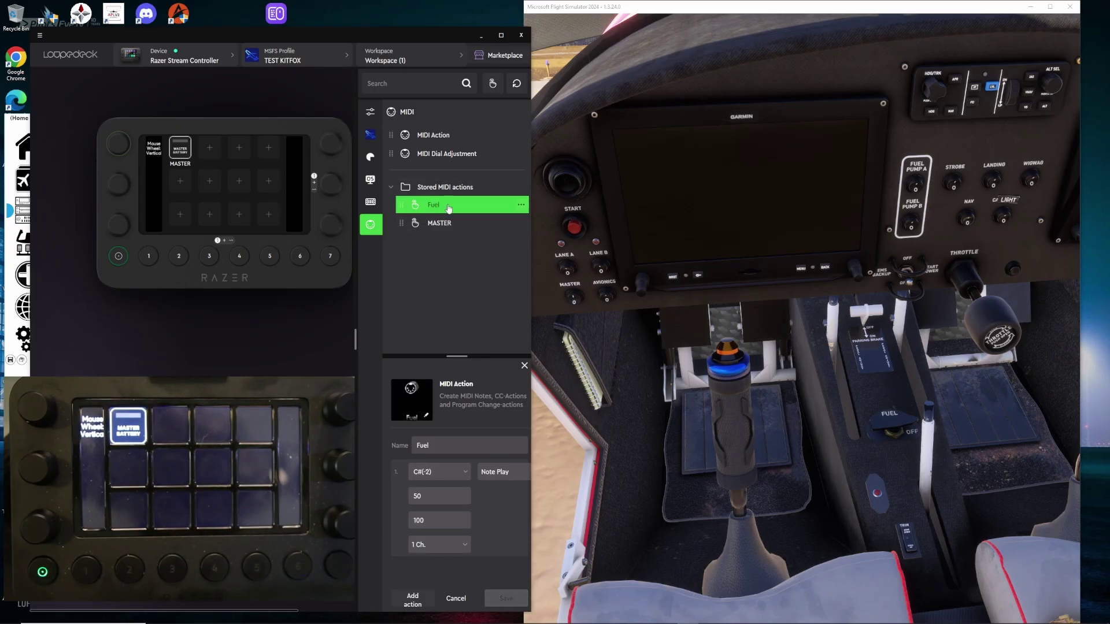
Assign the stored Fuel action to the touch key beside MASTER, and switch to SPAD.neXt.
left_click_drag(451, 207, 215, 155)
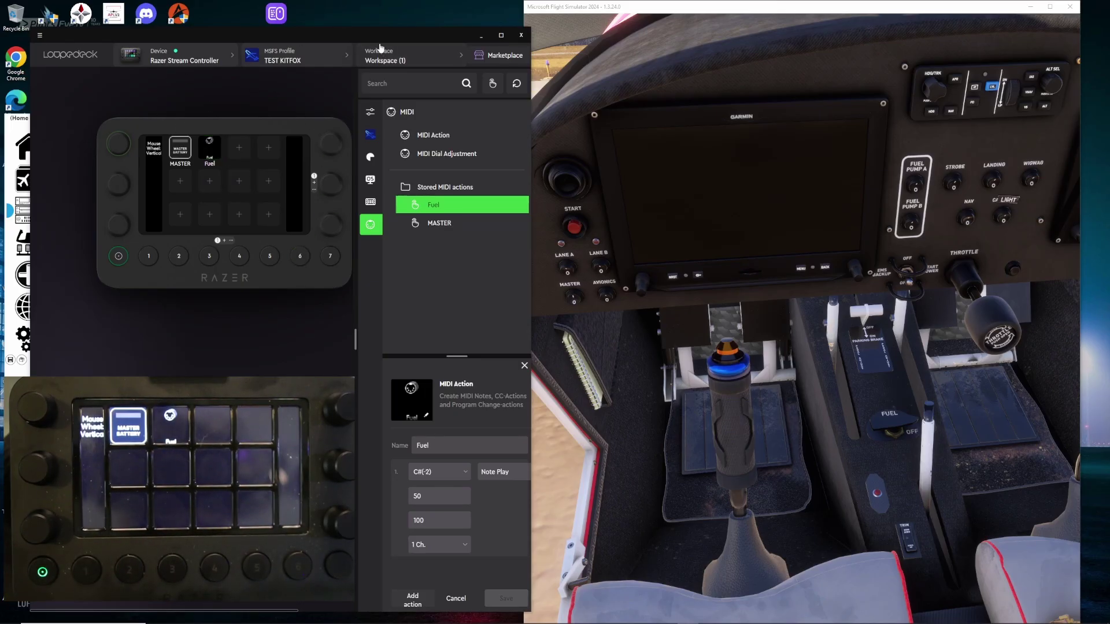
left_click_drag(380, 48, 335, 16)
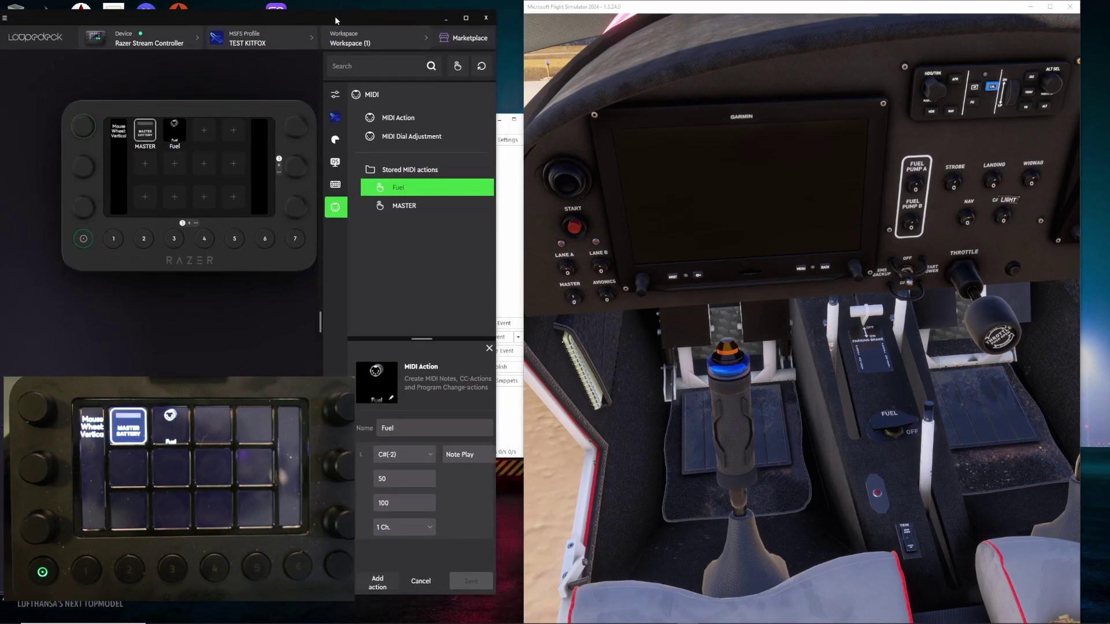
left_click(517, 286)
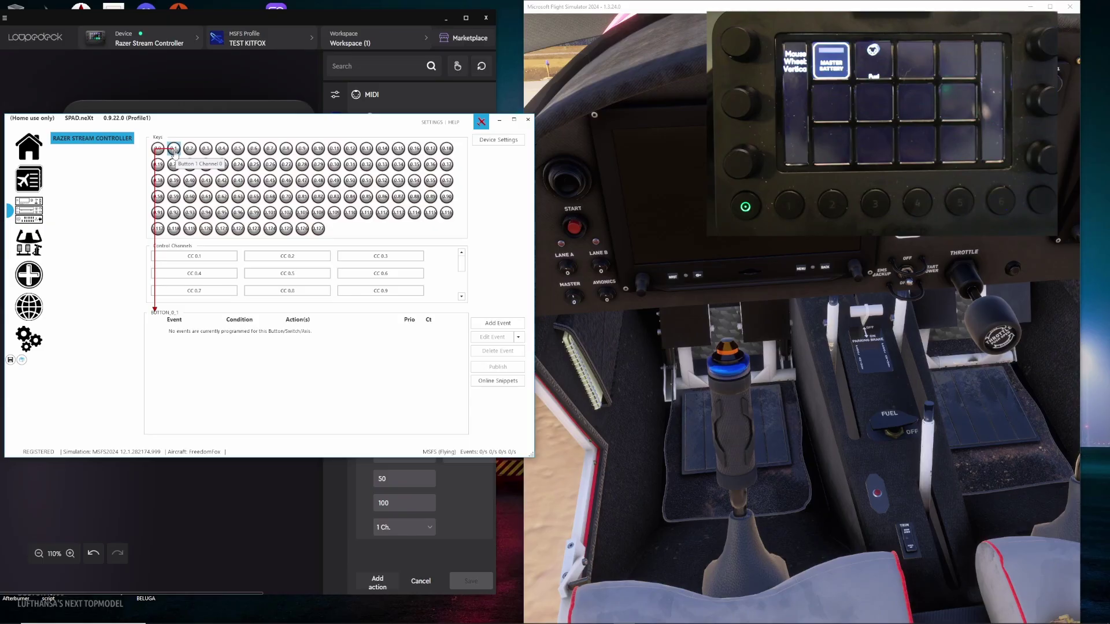
Empty the data monitor's variable list and search the SimConnect data definitions for "fuel".
left_click(33, 283)
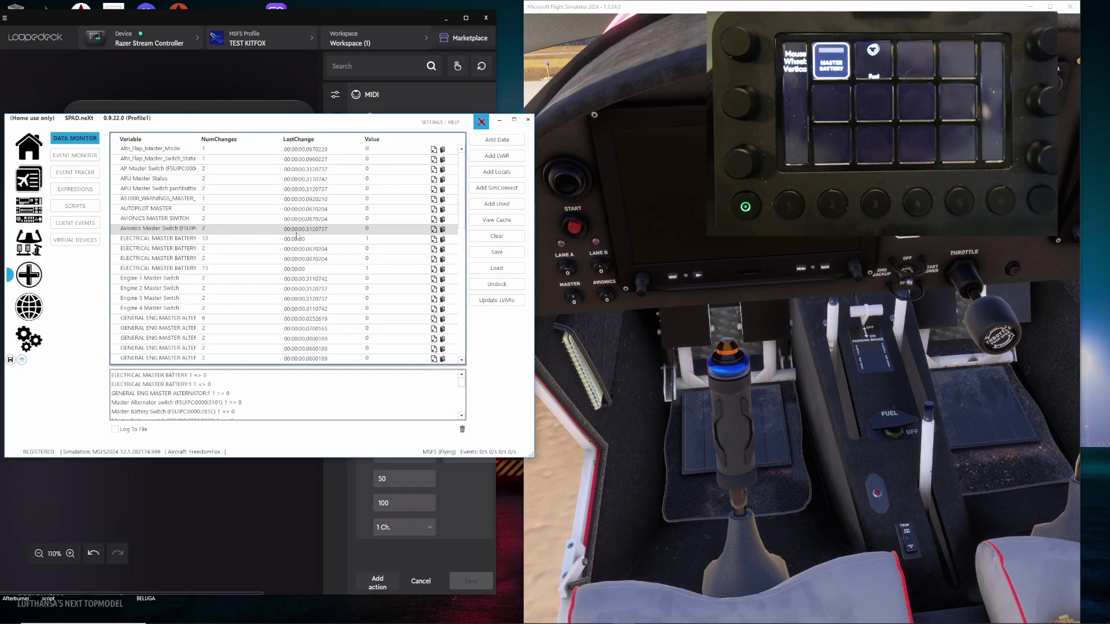
left_click(480, 236)
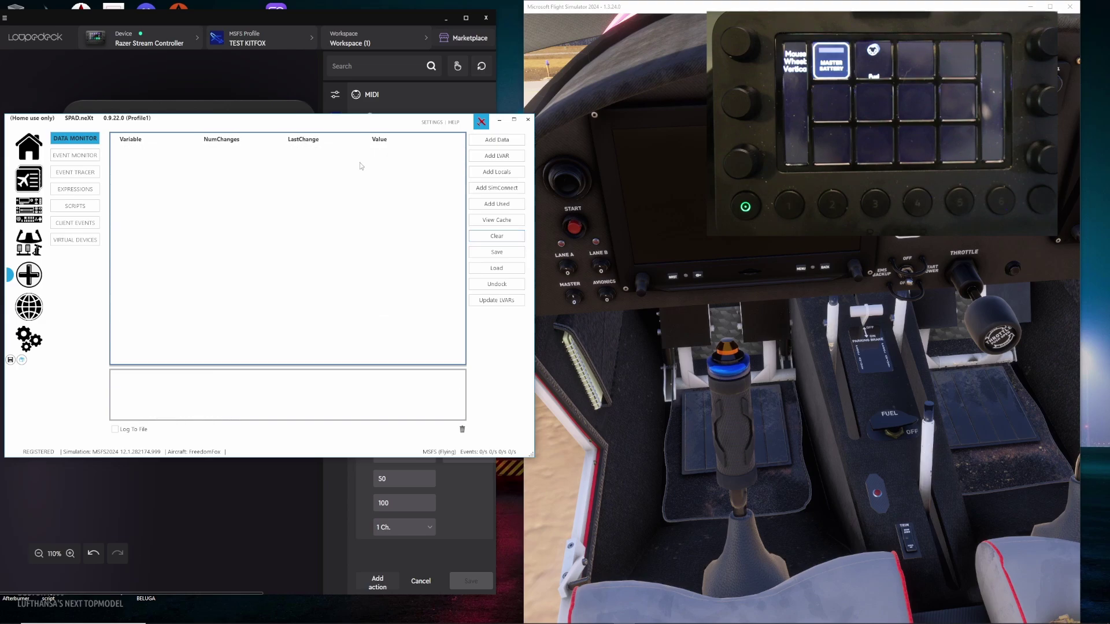
left_click(496, 139)
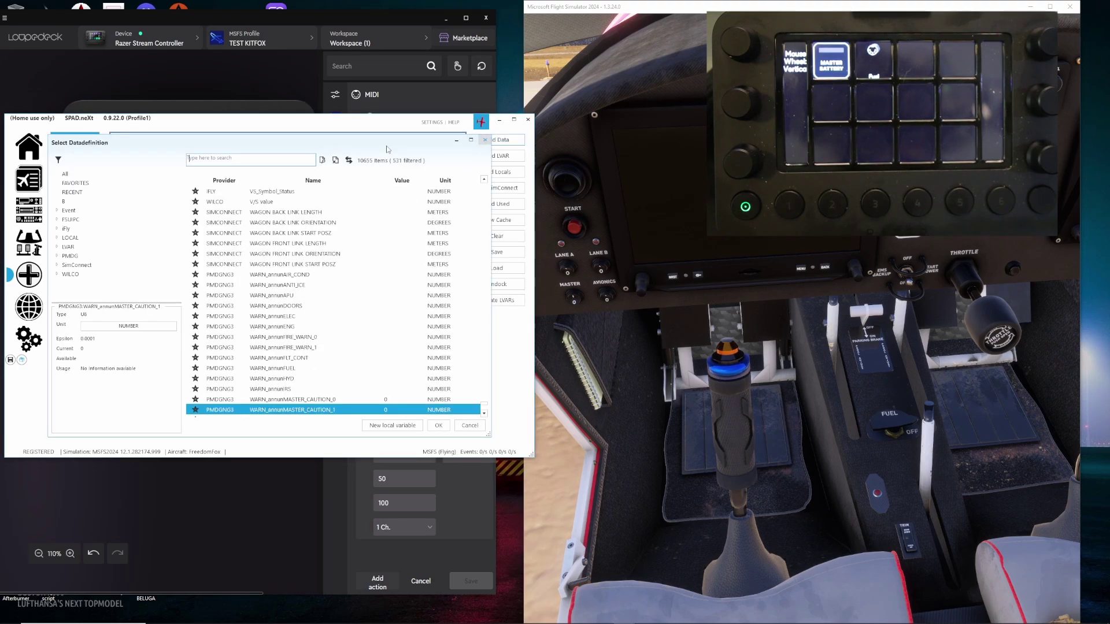
type("fu")
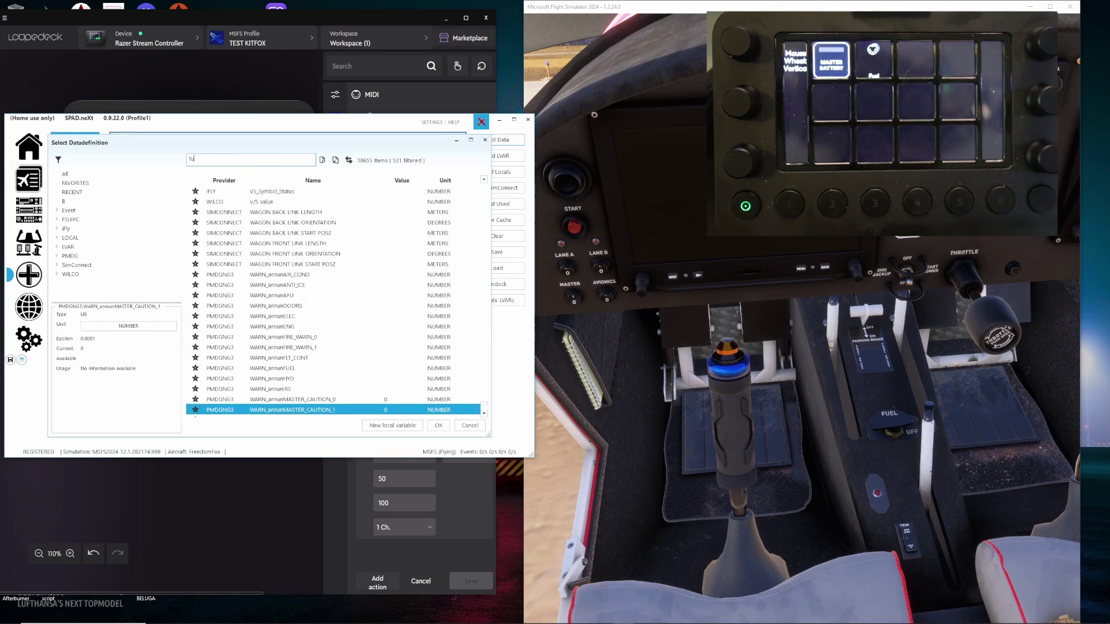
type("el")
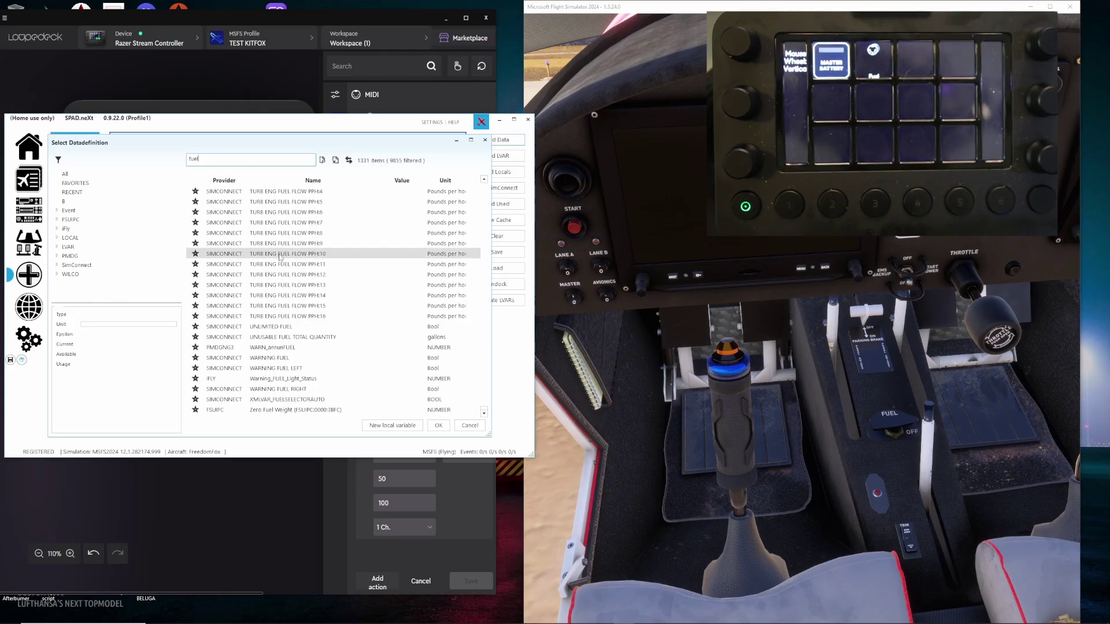
left_click(78, 266)
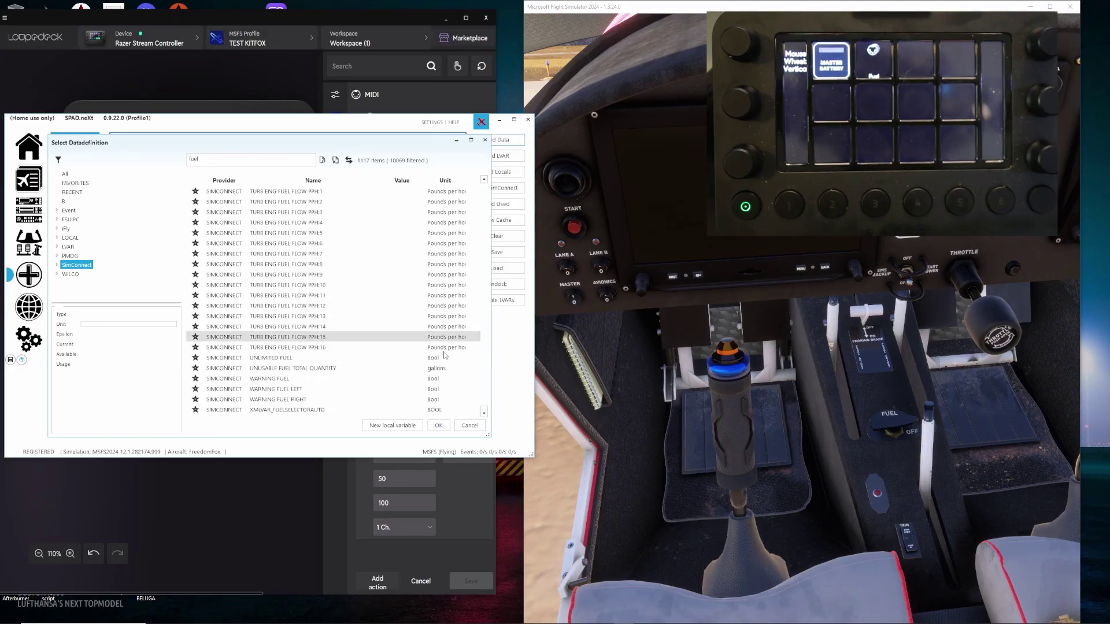
Add the variables GENERAL ENG FUEL VALVE:1 through GENERAL ENG FUEL VALVE:16 to the data monitor.
left_click_drag(484, 412, 486, 384)
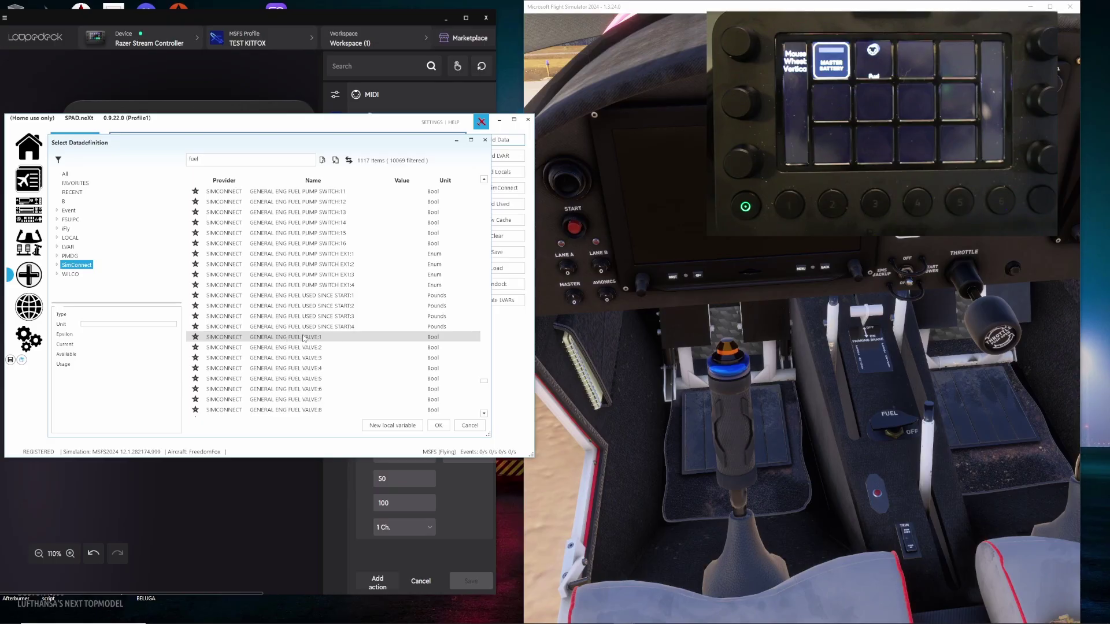
left_click(283, 339)
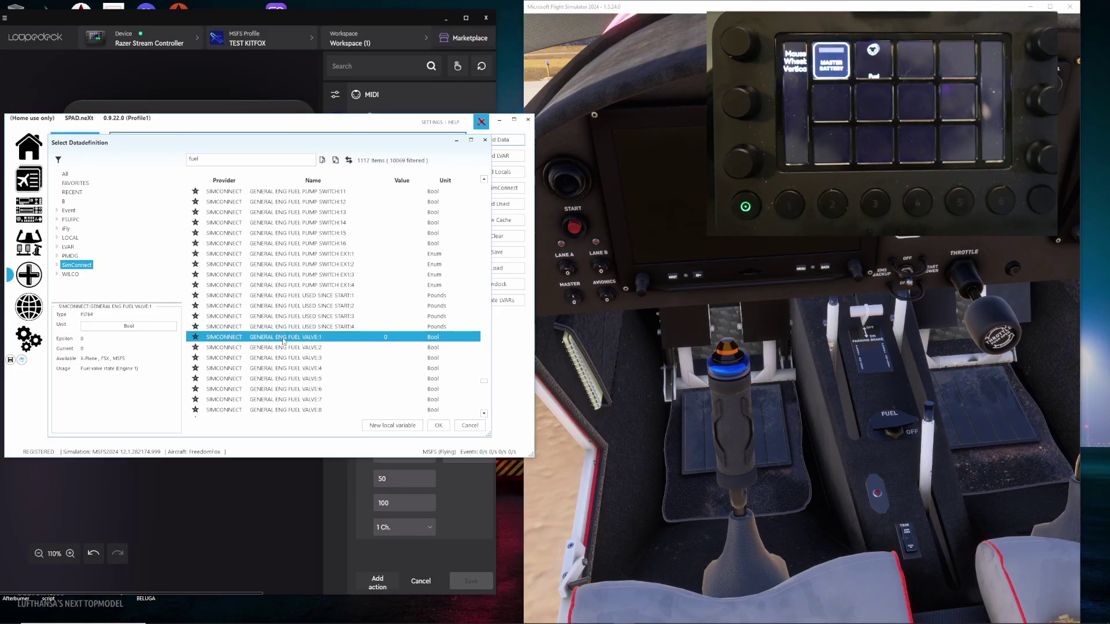
left_click(484, 414)
left_click(484, 414)
left_click(485, 414)
left_click(484, 414)
left_click(485, 414)
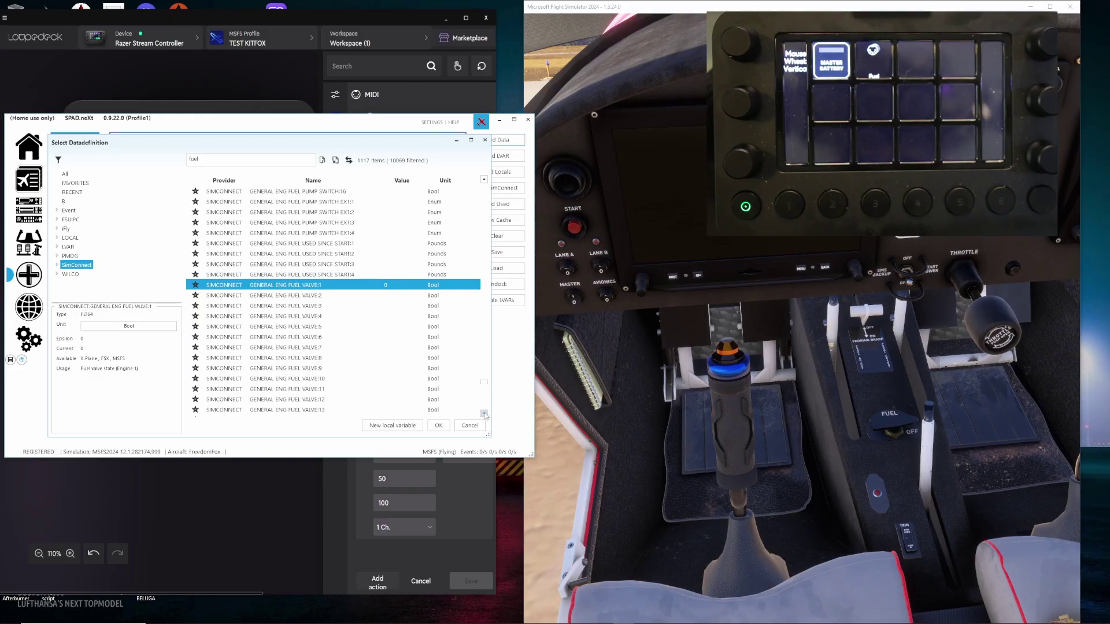
left_click(484, 414)
left_click(484, 414)
left_click(485, 414)
left_click(484, 414)
left_click(484, 414)
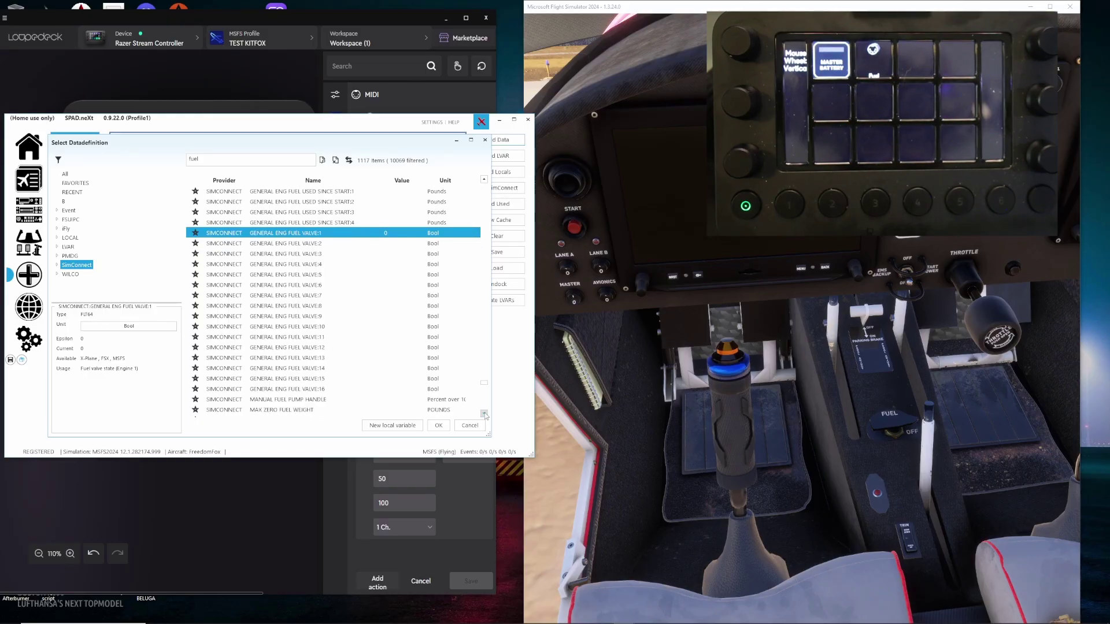
left_click(318, 389, "shift")
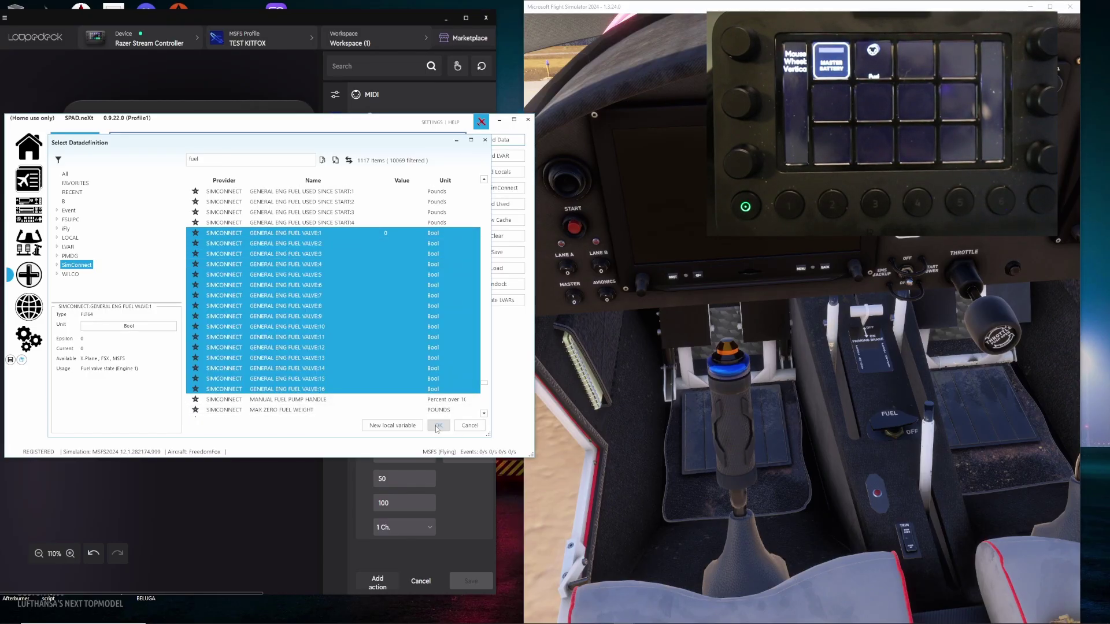
left_click(439, 425)
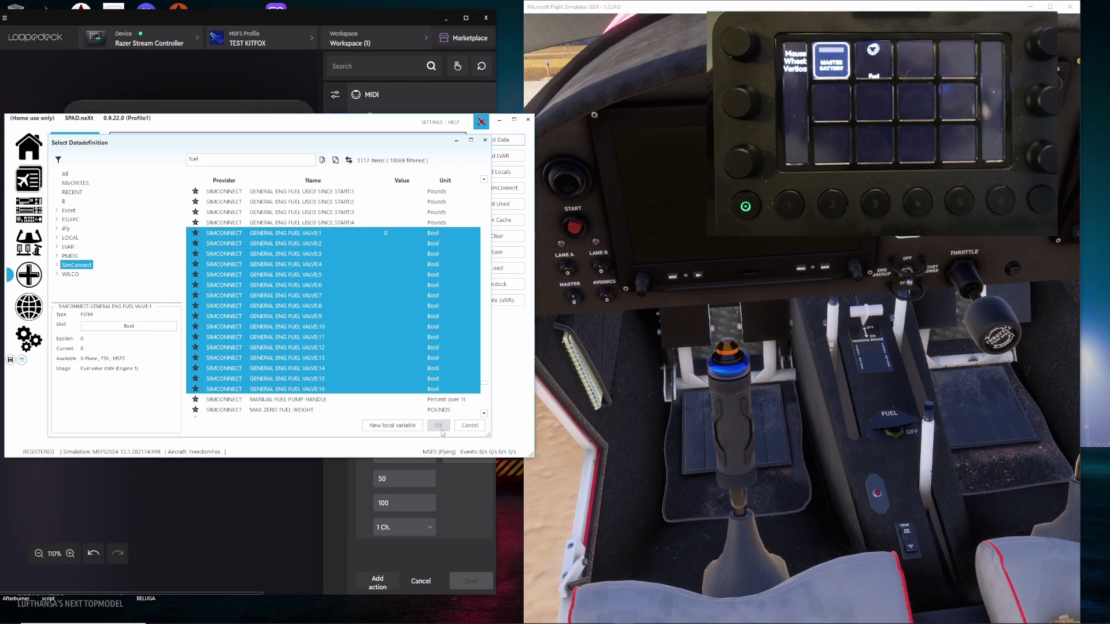
Clear the monitor log and turn the cockpit's FUEL valve on and off to examine which variable reacts.
left_click(462, 429)
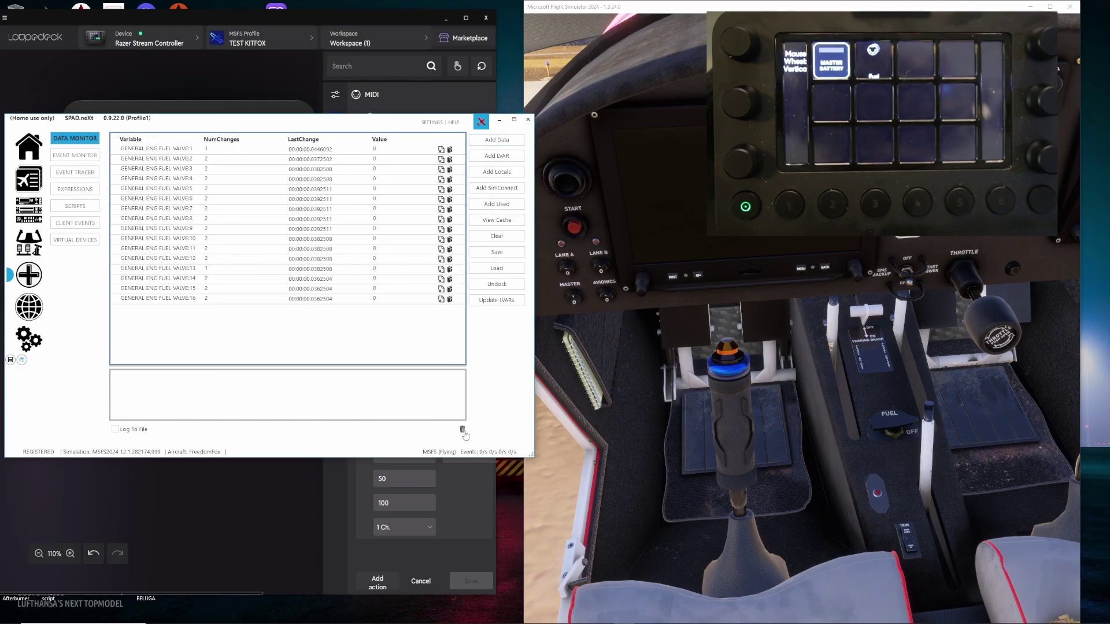
left_click(895, 426)
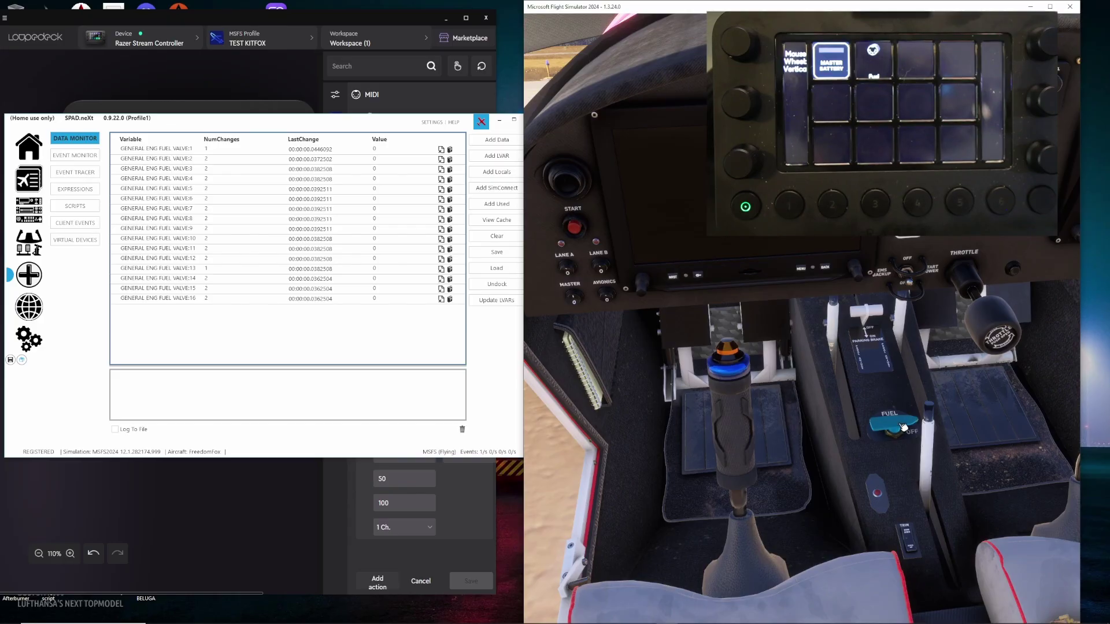
left_click(902, 426)
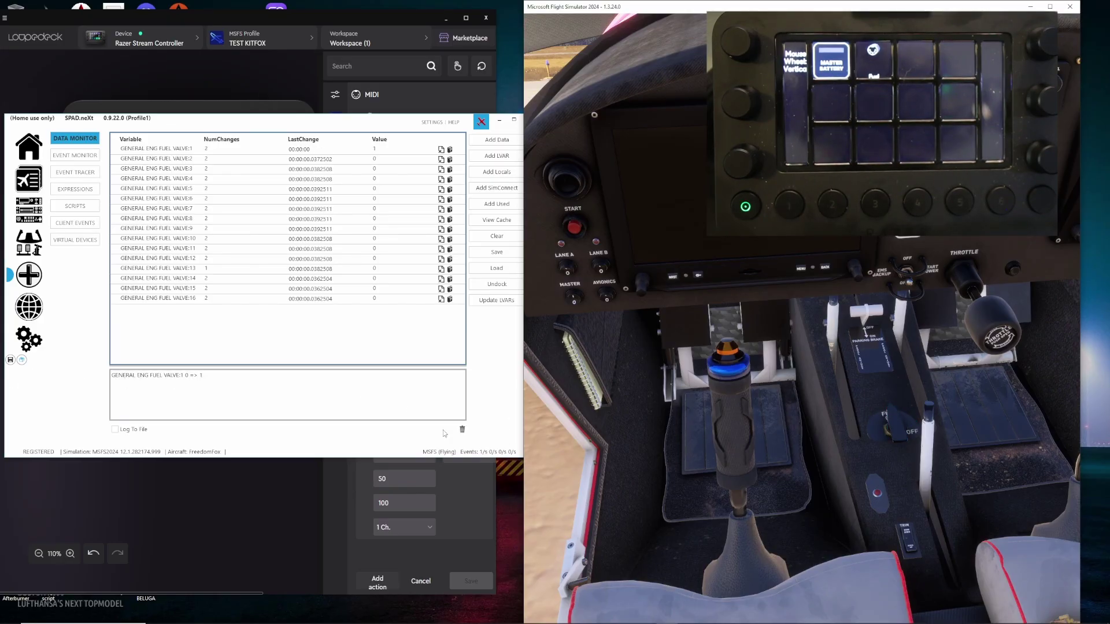
left_click(896, 426)
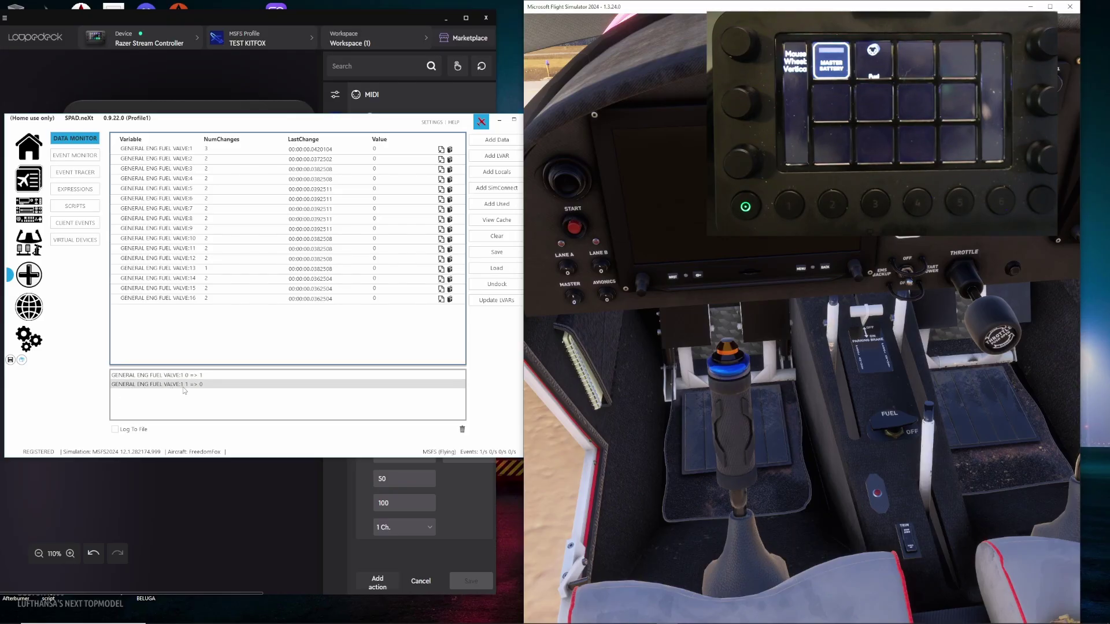
left_click(892, 426)
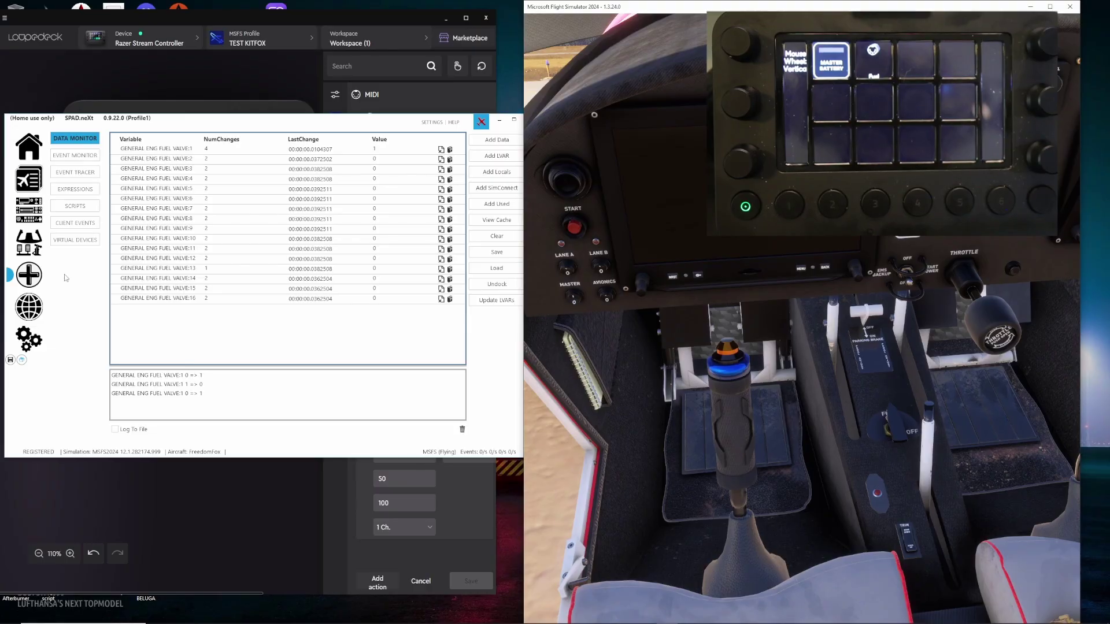
Add a "Button pressed" event to key 0.1 of the Razer Stream Controller.
left_click(29, 212)
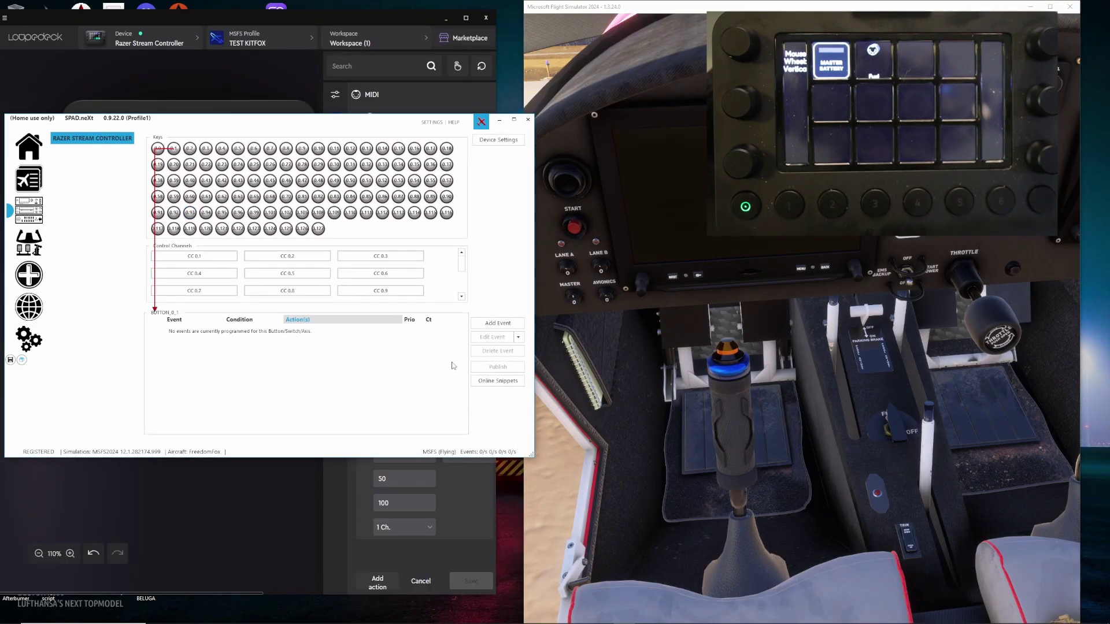
left_click(505, 323)
left_click(512, 338)
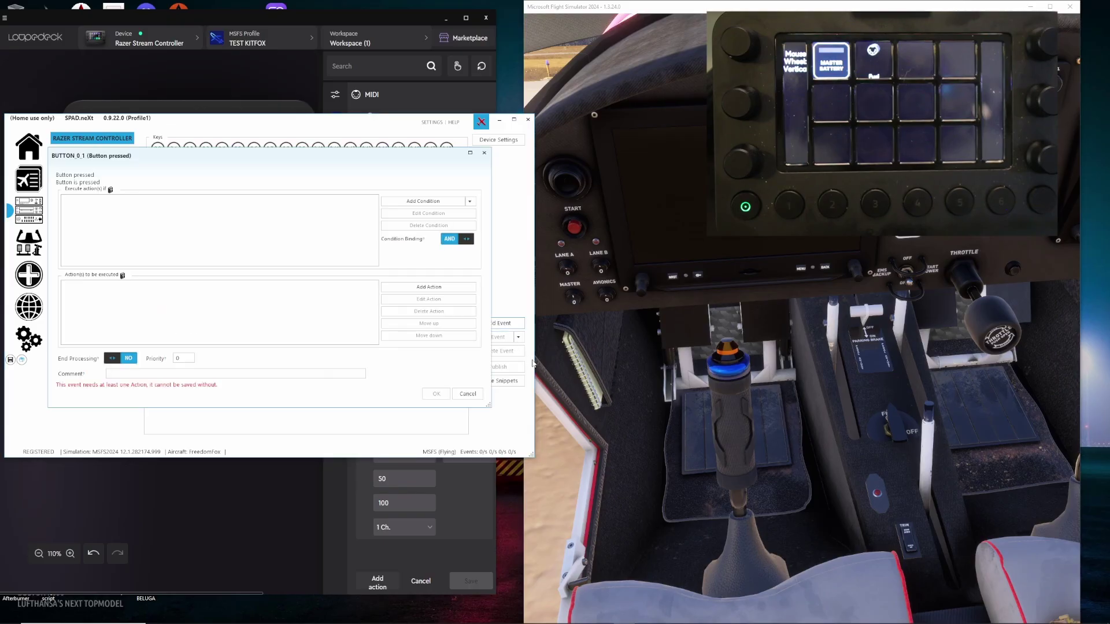
Add a data-change action to the event that targets the SimConnect variable GENERAL ENG FUEL VALVE:1.
left_click(439, 287)
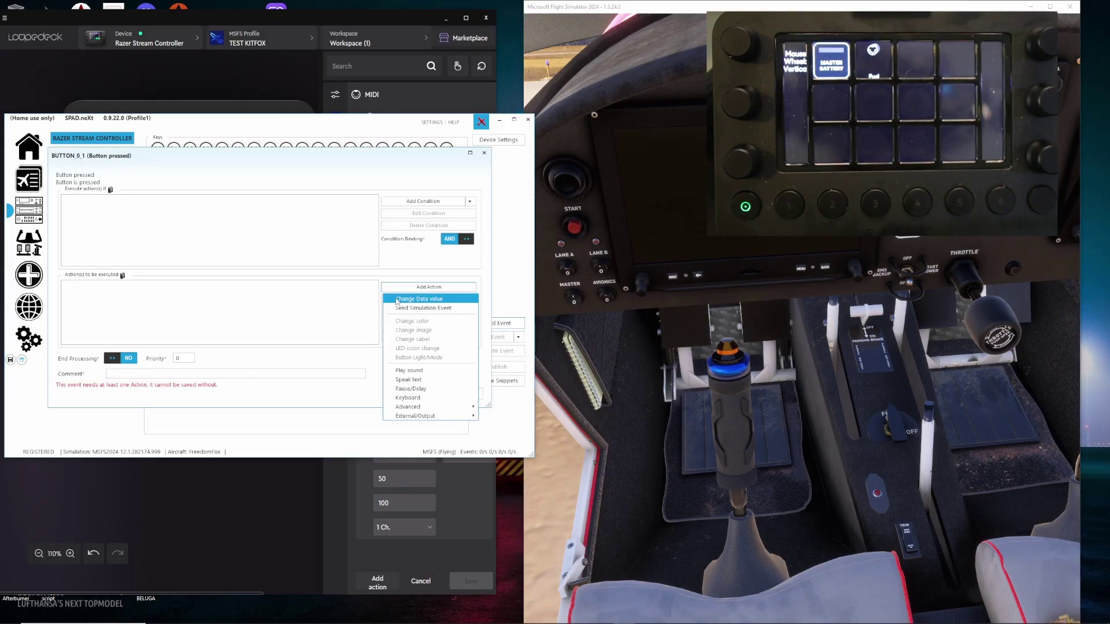
left_click(437, 300)
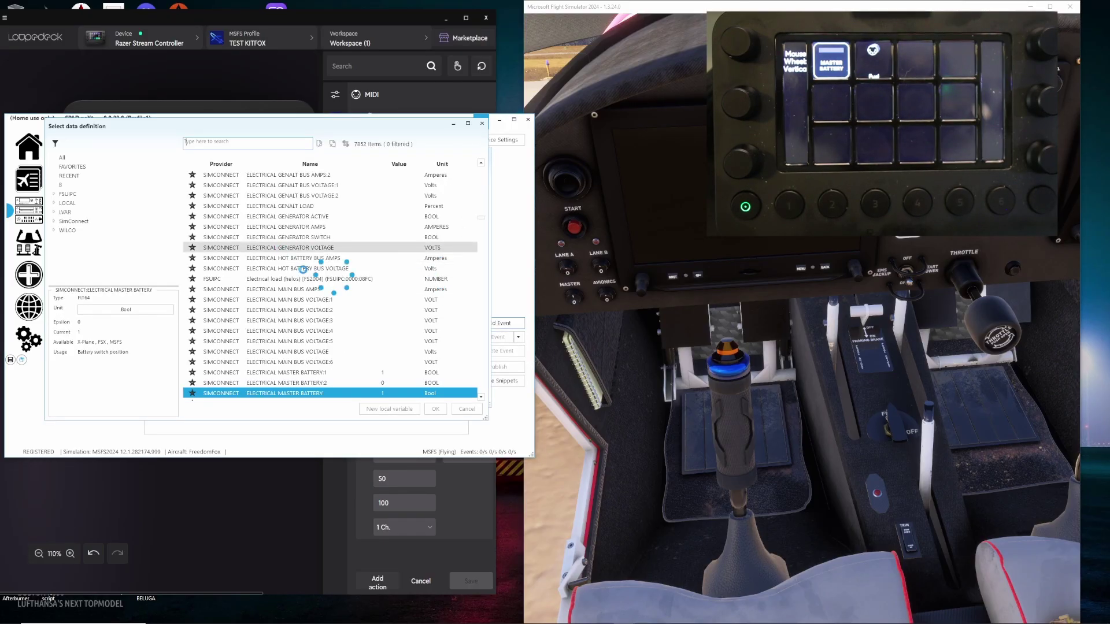
left_click(236, 147)
type("fuel")
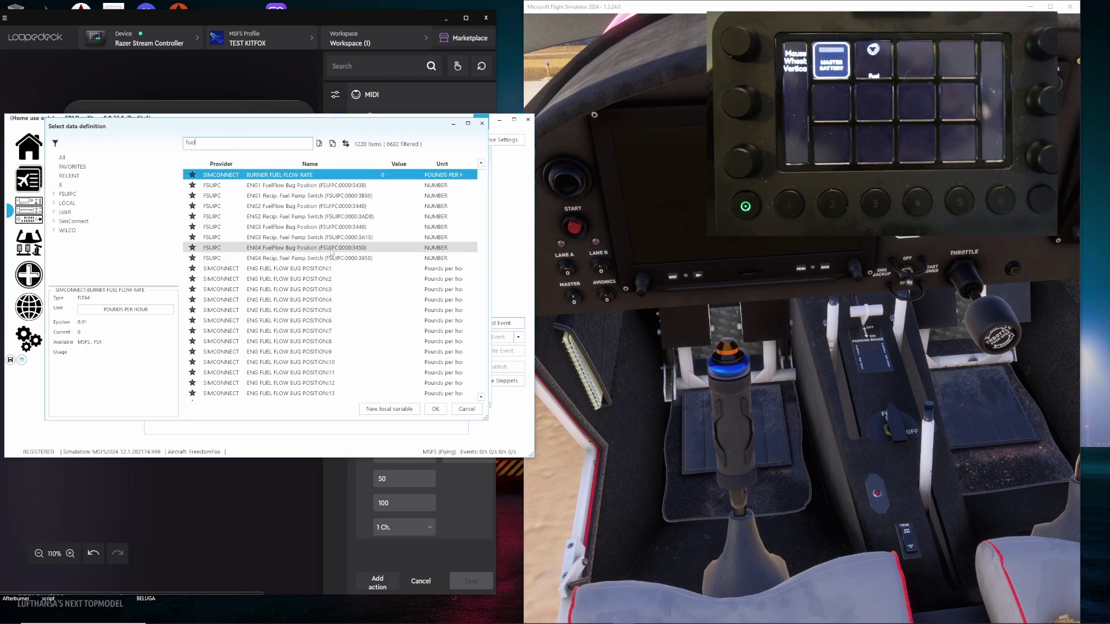
left_click(82, 223)
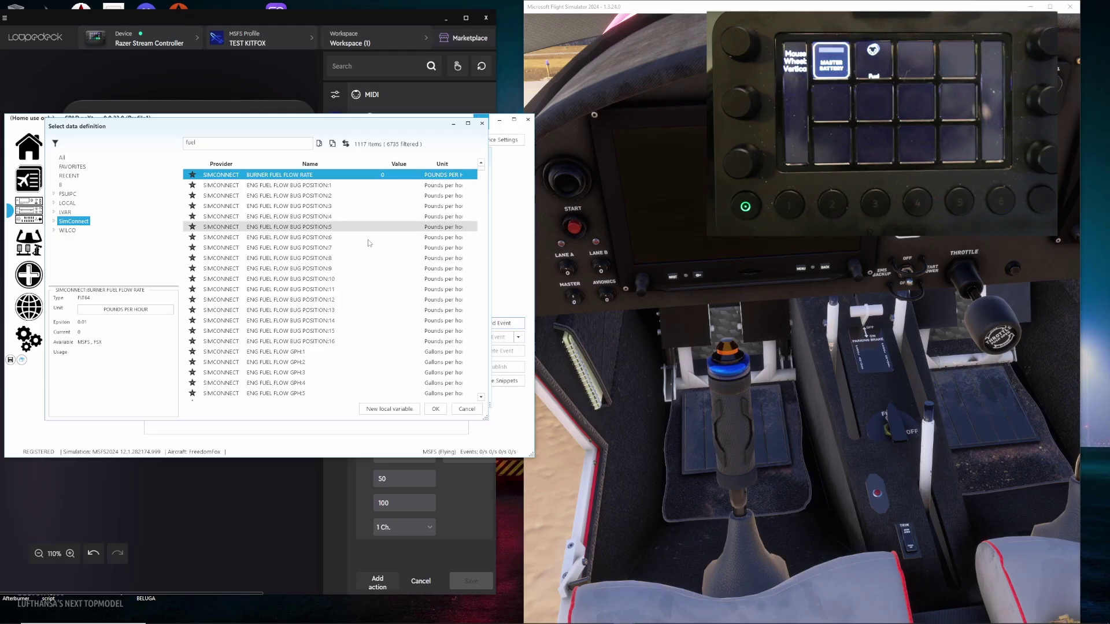
left_click_drag(482, 172, 513, 369)
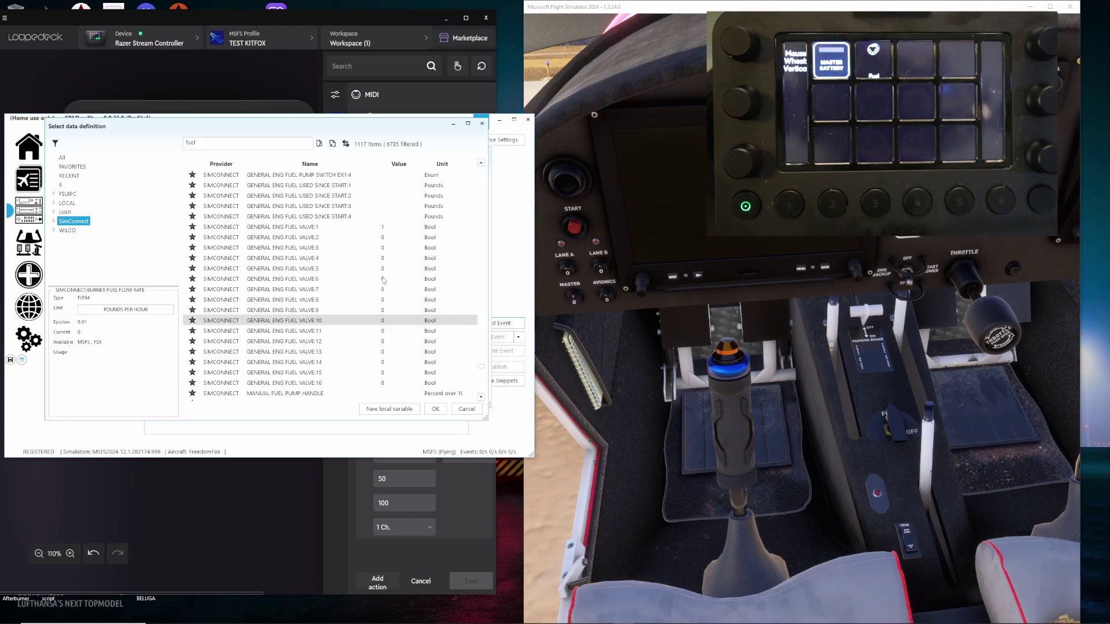
left_click(267, 230)
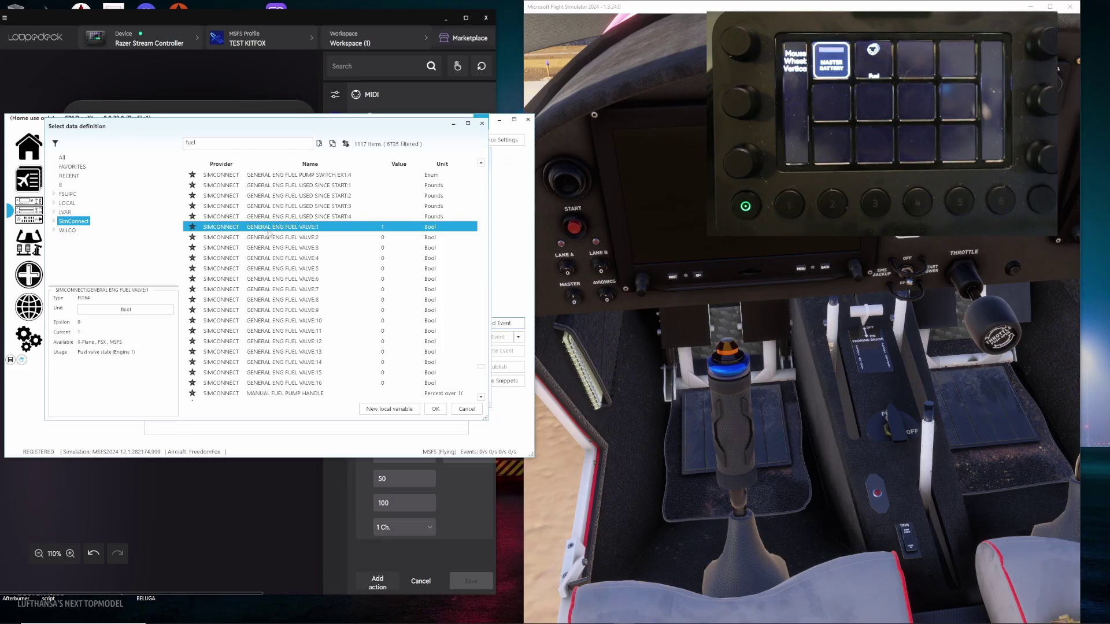
left_click(435, 409)
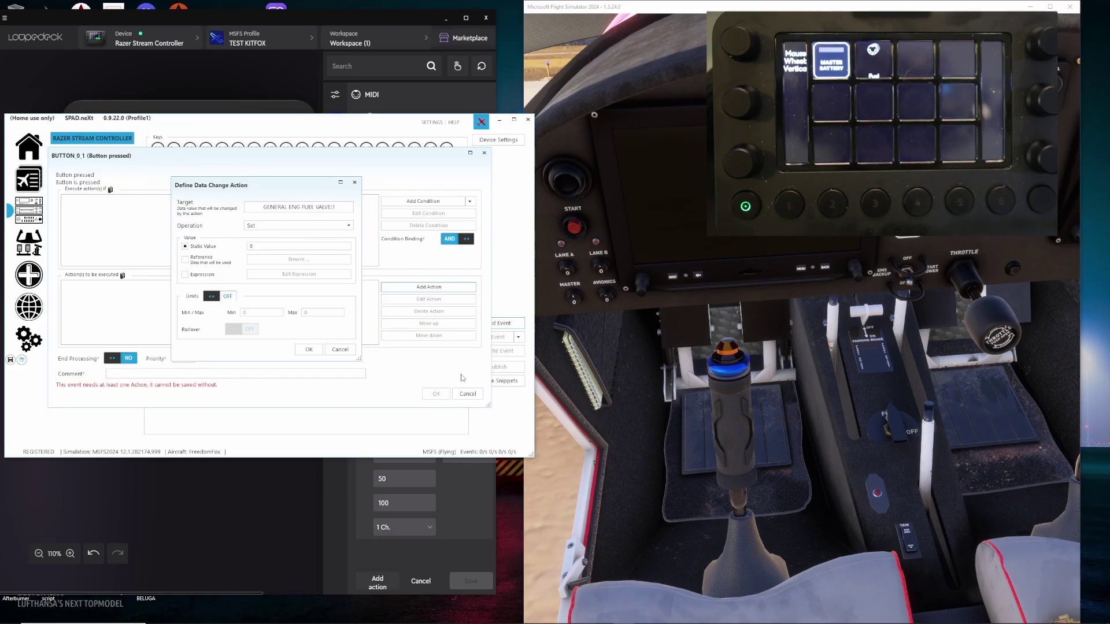
Set the action's operation to ToggleBit with limits on, minimum 0, maximum 1 and rollover on, and accept it.
left_click(317, 227)
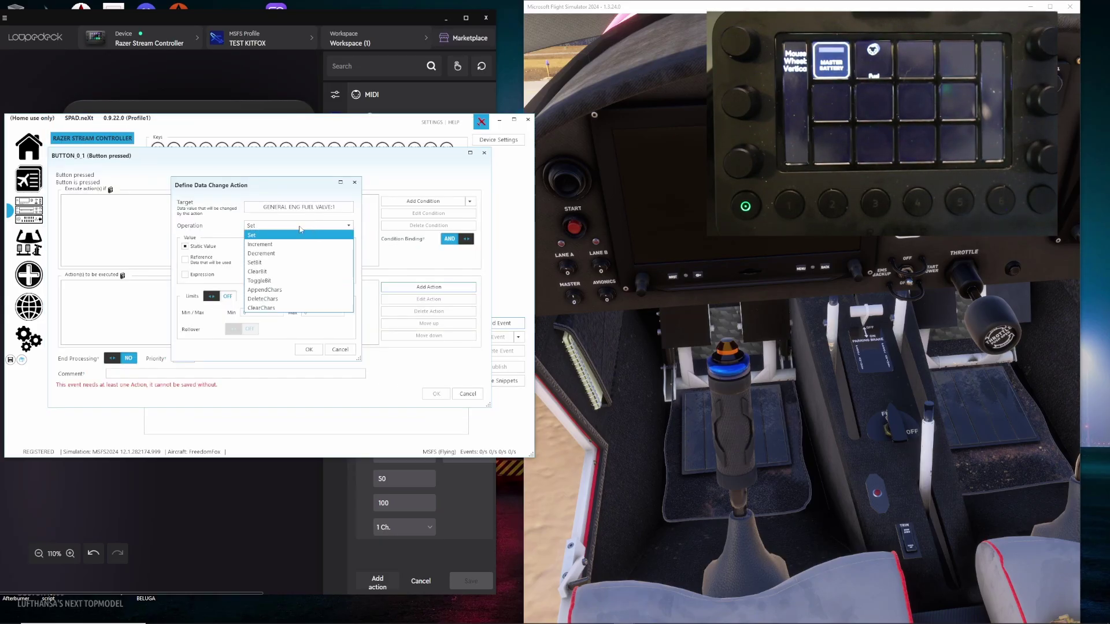
left_click(274, 281)
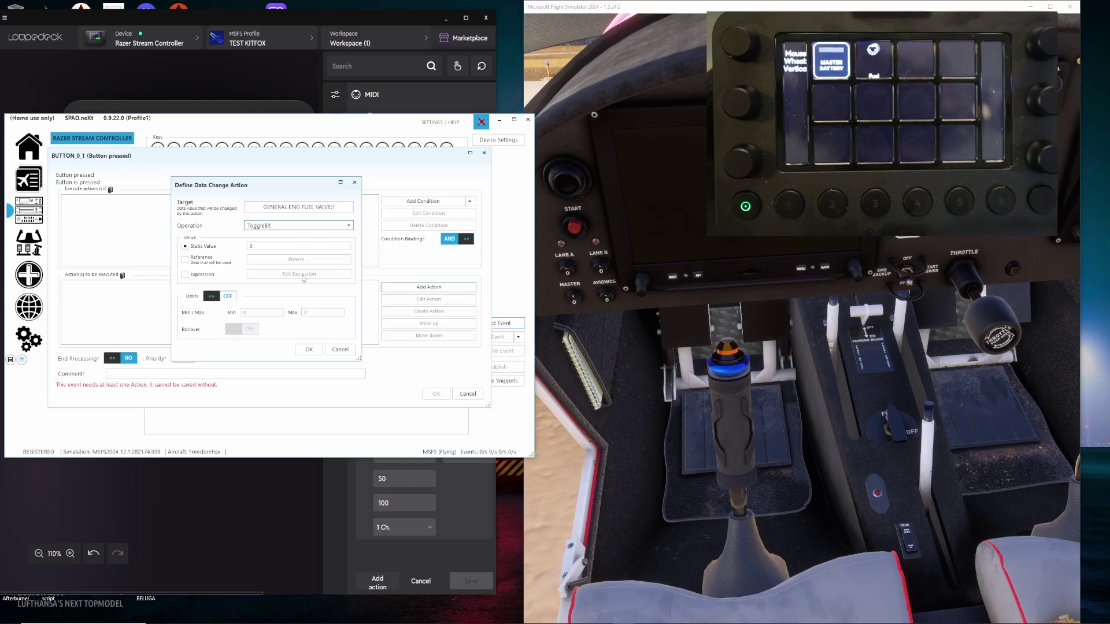
left_click(211, 296)
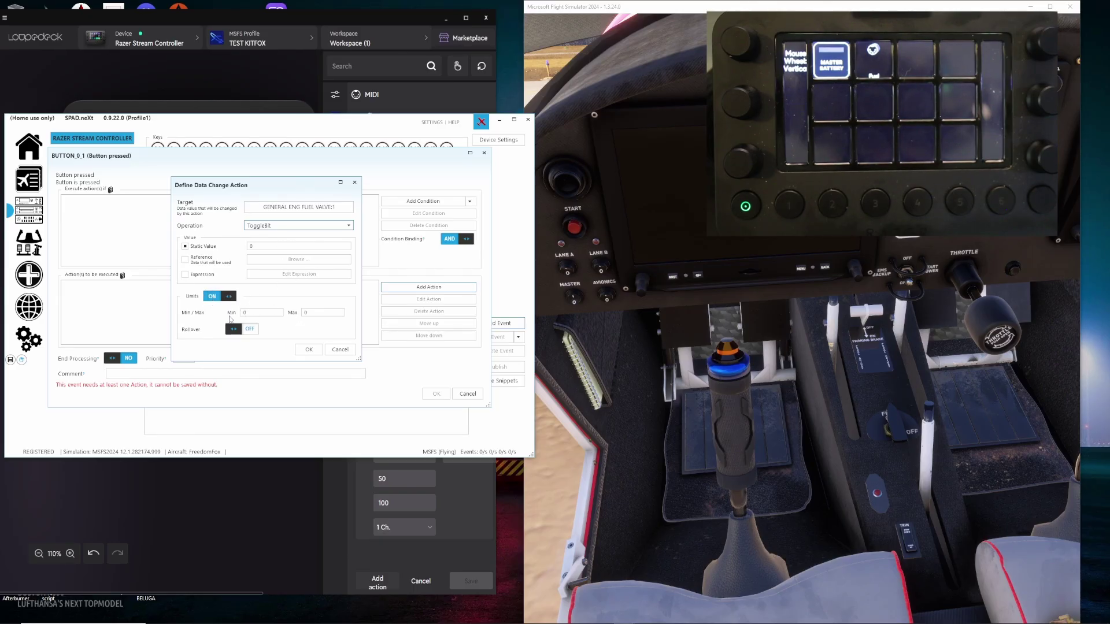
left_click(335, 313)
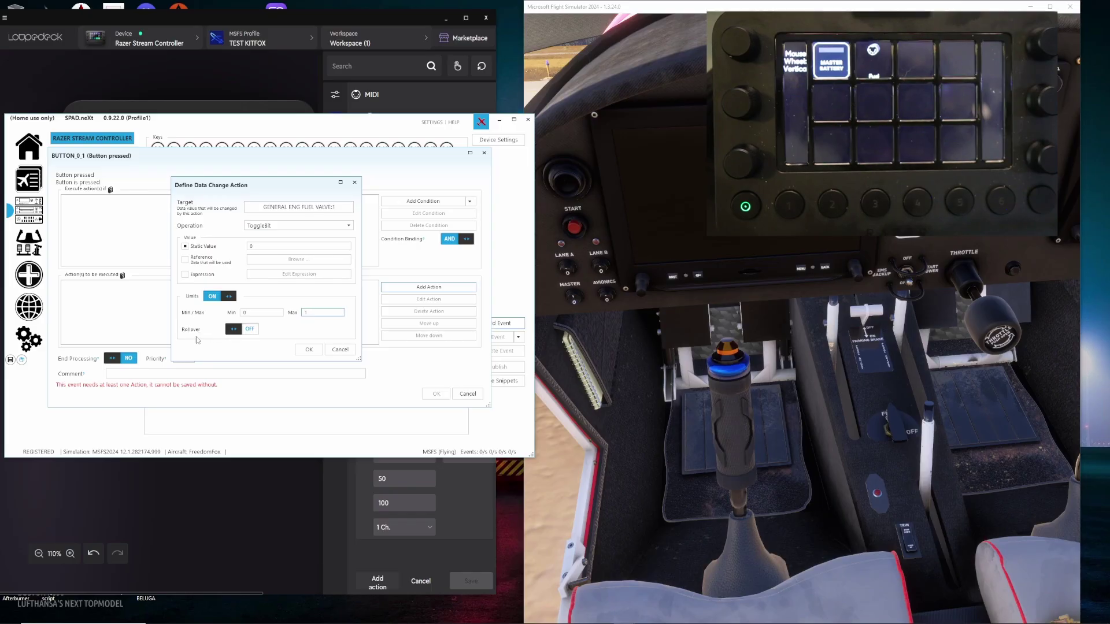
left_click(244, 333)
left_click(307, 351)
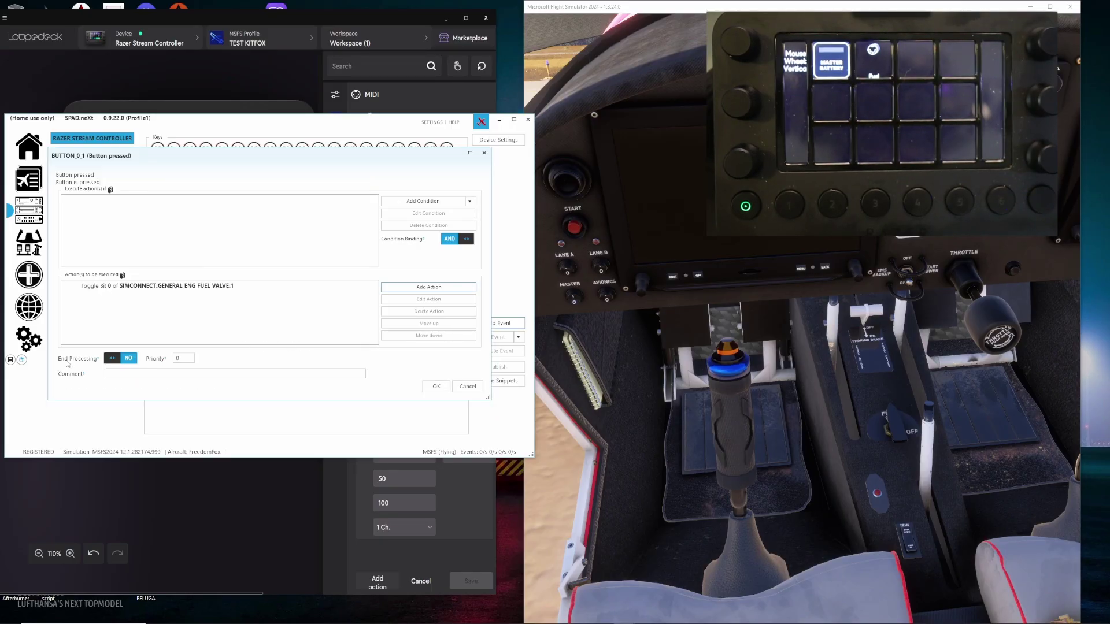
Set the fuel event's End Processing to YES, save the event and switch to the flight simulator's cockpit.
left_click(118, 360)
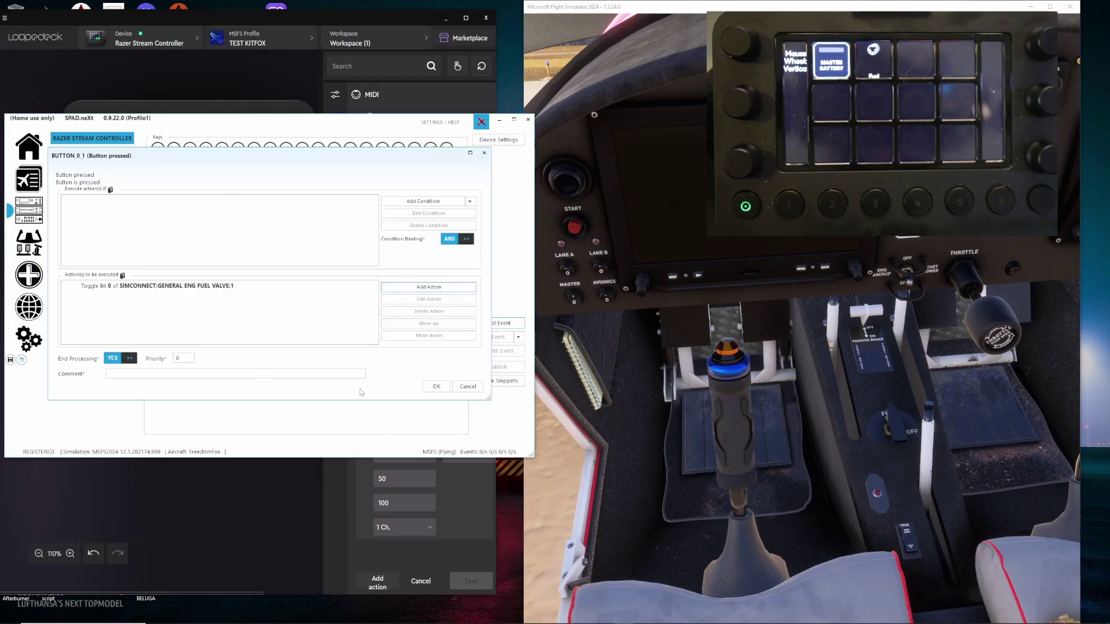
left_click(439, 387)
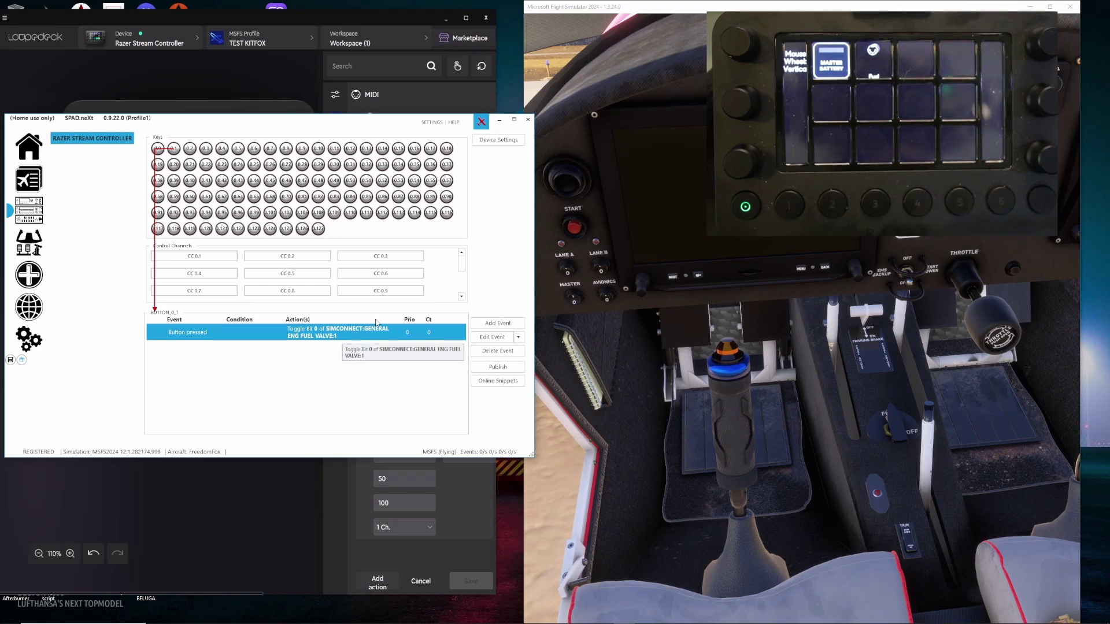
left_click(810, 456)
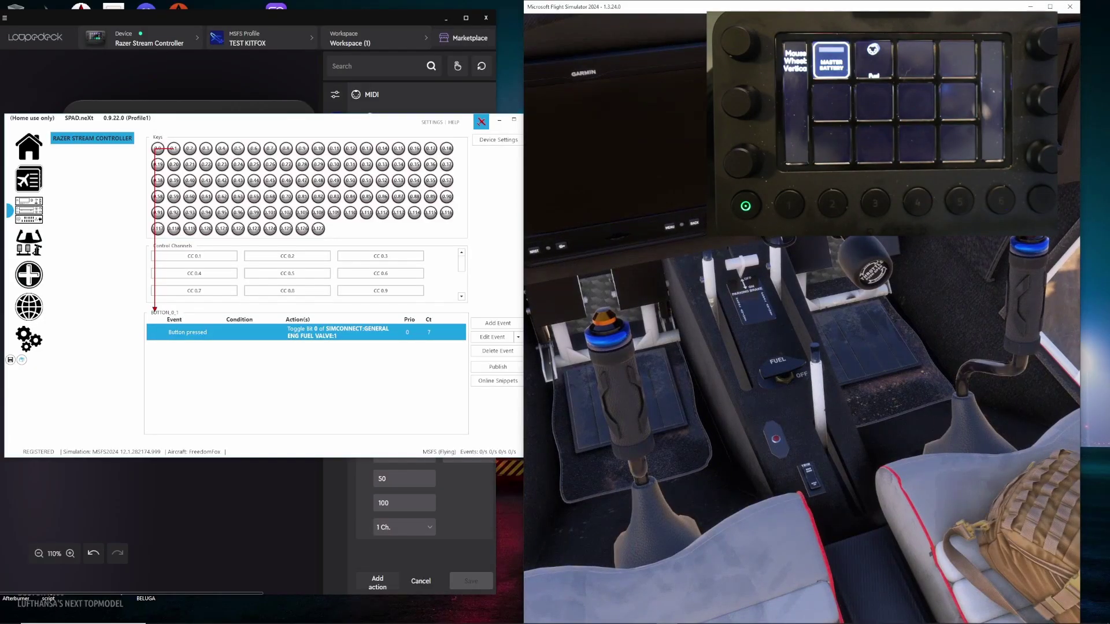
In Loupedeck, store a MIDI action "Strobe" with note D(-2), velocity 50, duration 100 and 1 Ch., and place it on the touch key beside Fuel.
left_click(337, 40)
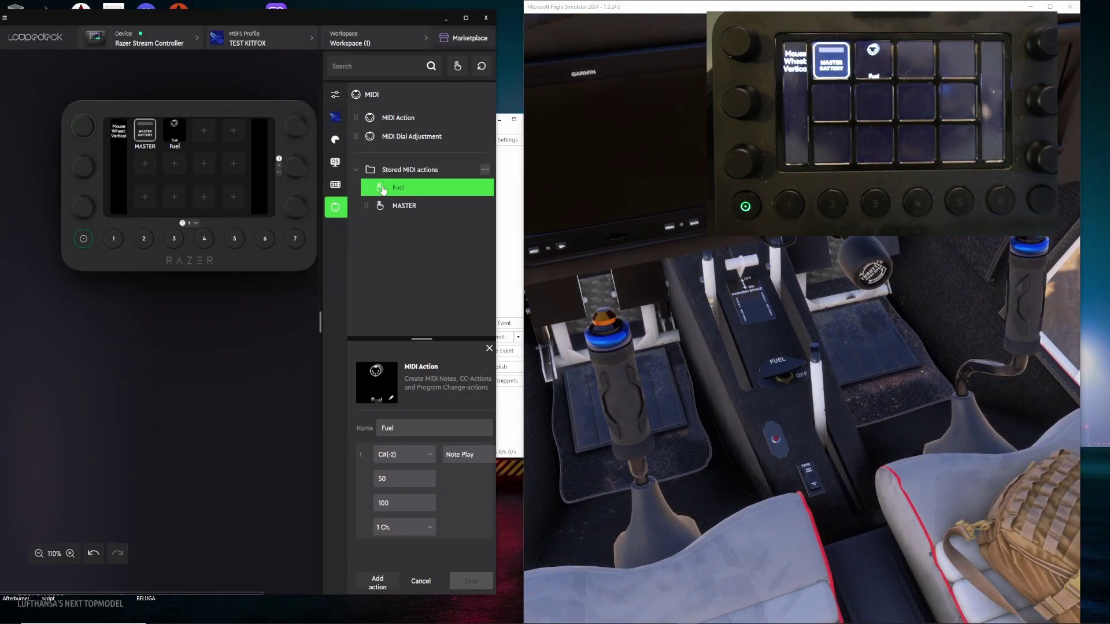
left_click(391, 121)
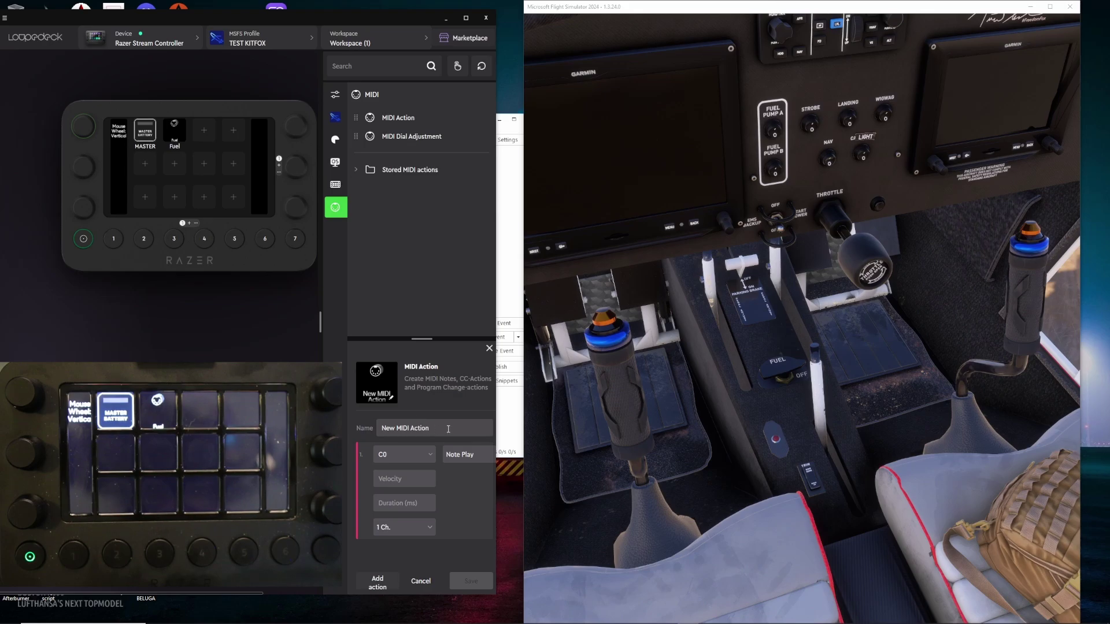
type("Strobe")
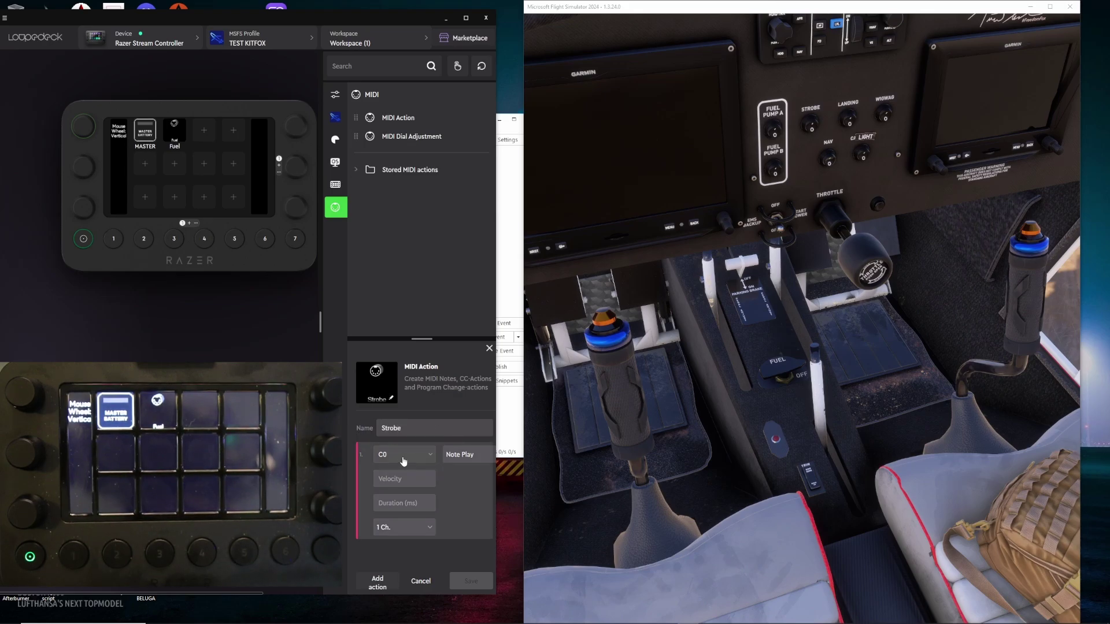
left_click(431, 457)
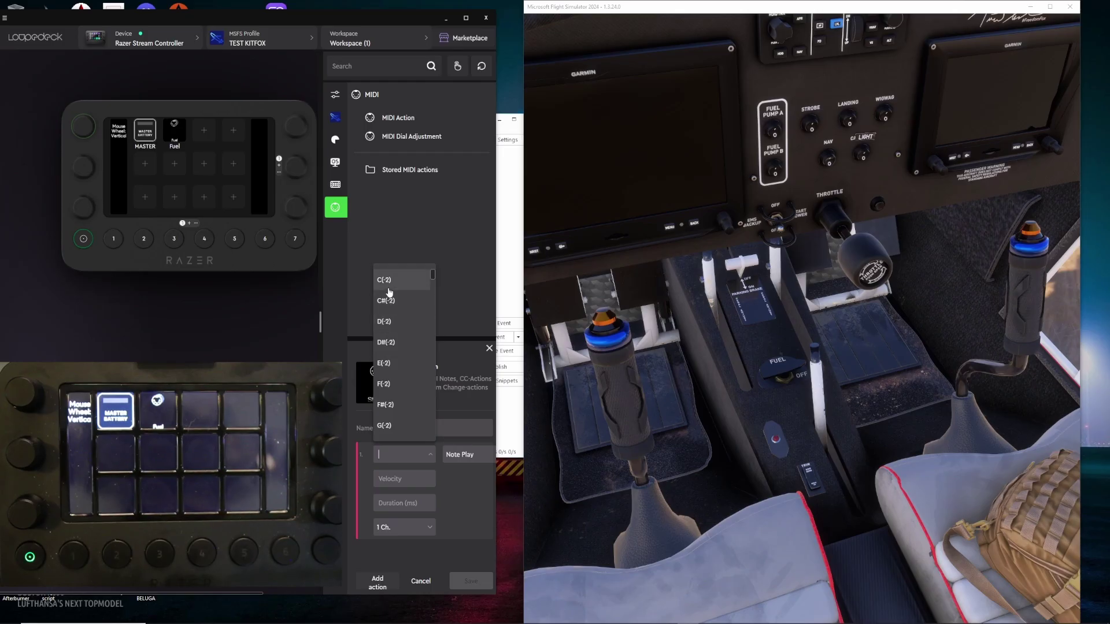
left_click(386, 322)
left_click(393, 481)
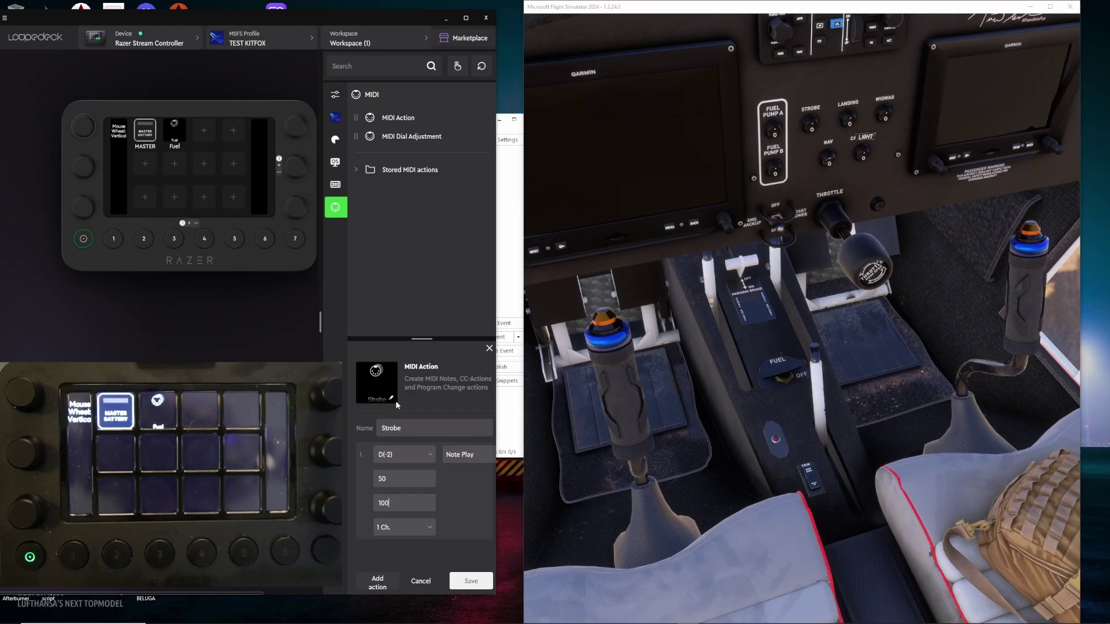
left_click(466, 575)
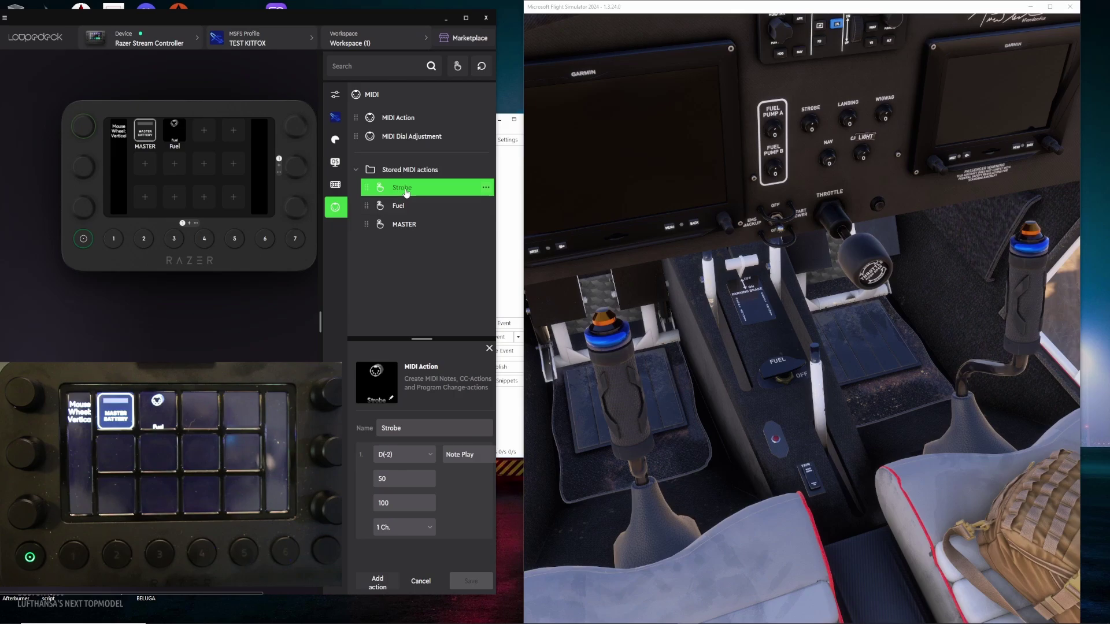
left_click_drag(406, 193, 200, 142)
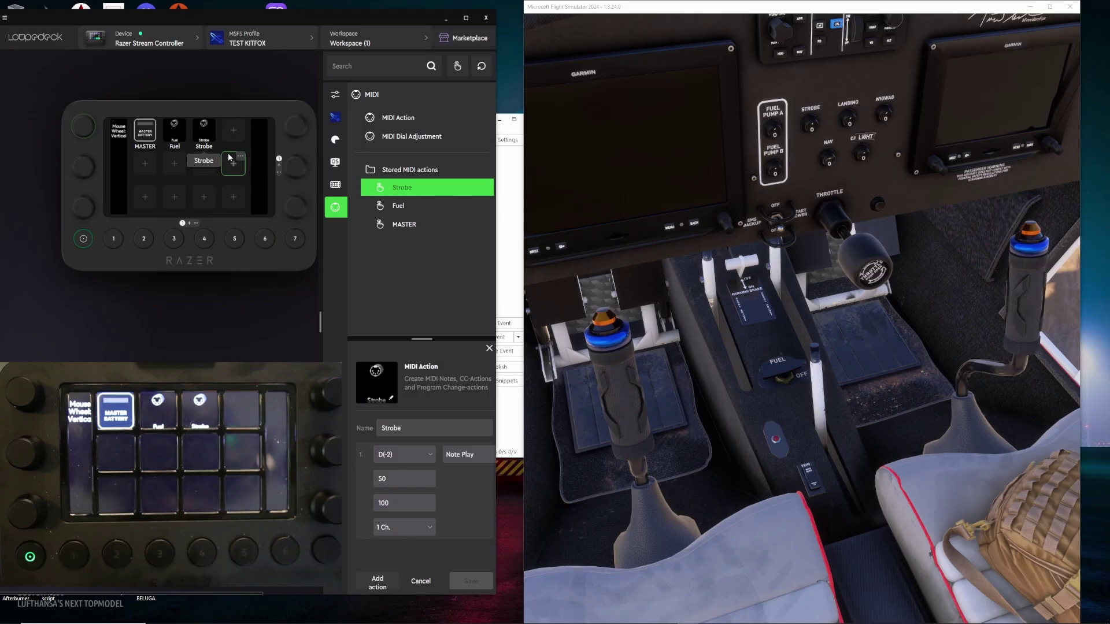
Switch to SPAD.neXt, empty the data monitor's variable list and search the data definitions for "strobe".
left_click(513, 214)
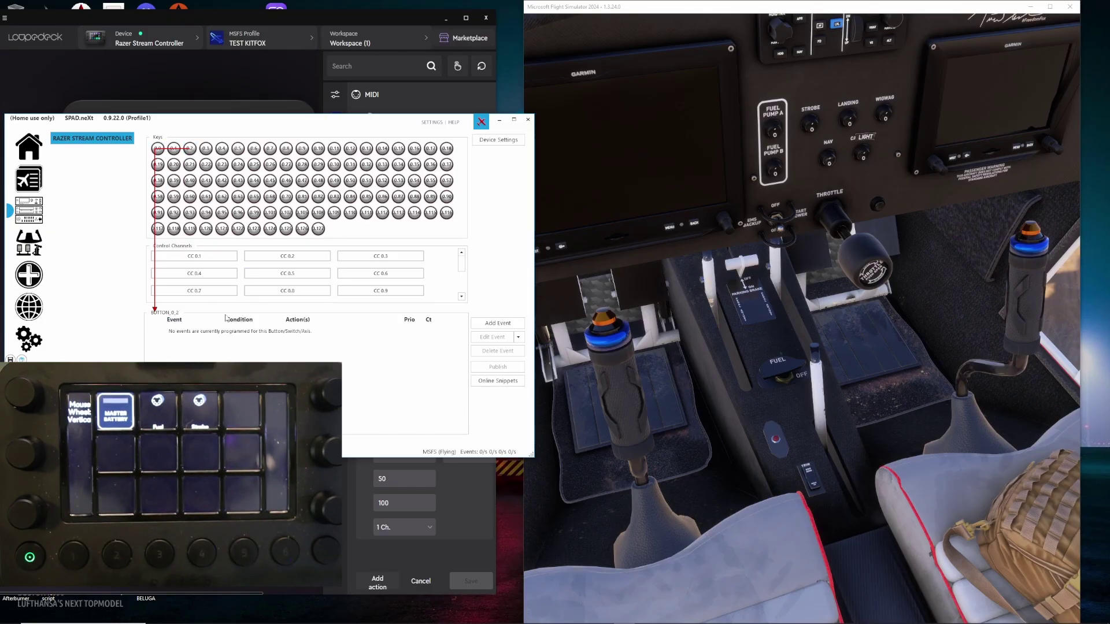
left_click(31, 276)
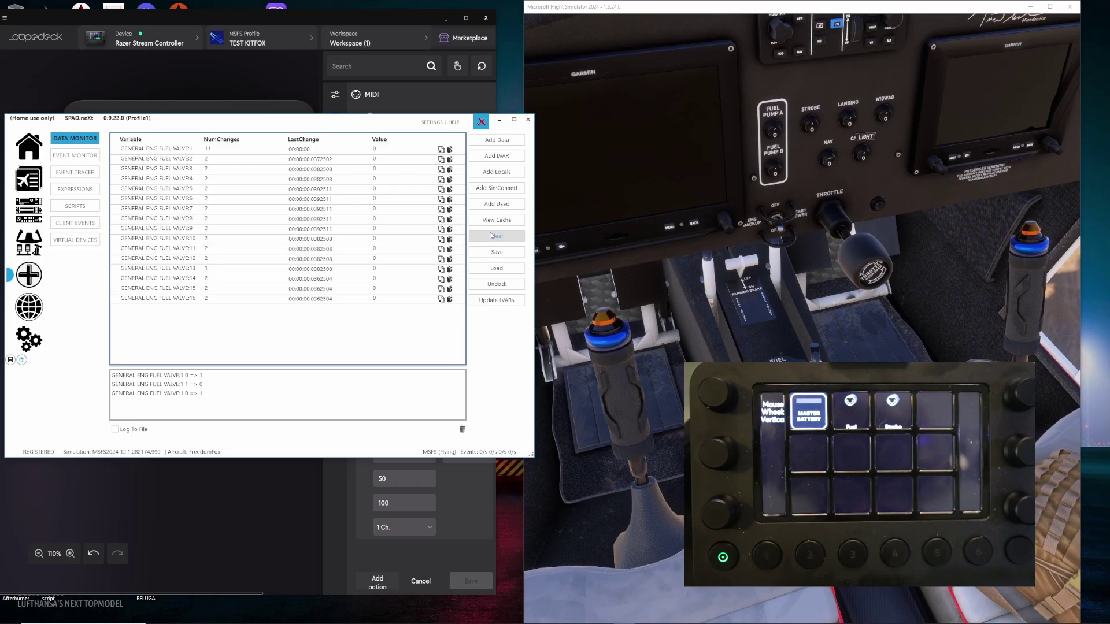
left_click(496, 236)
left_click(492, 142)
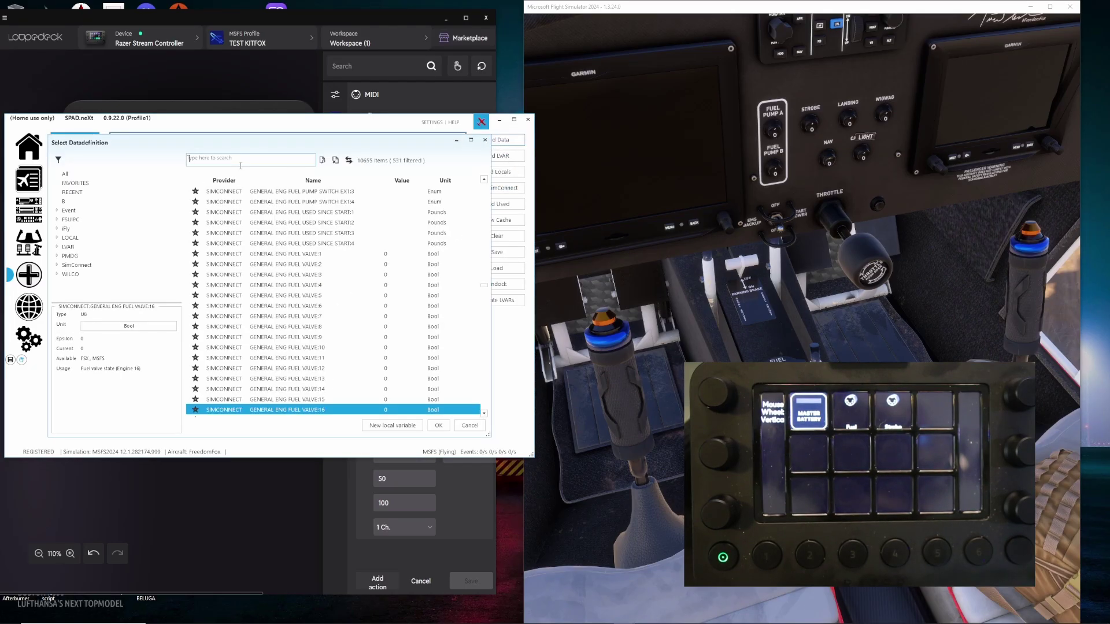
type("strobe")
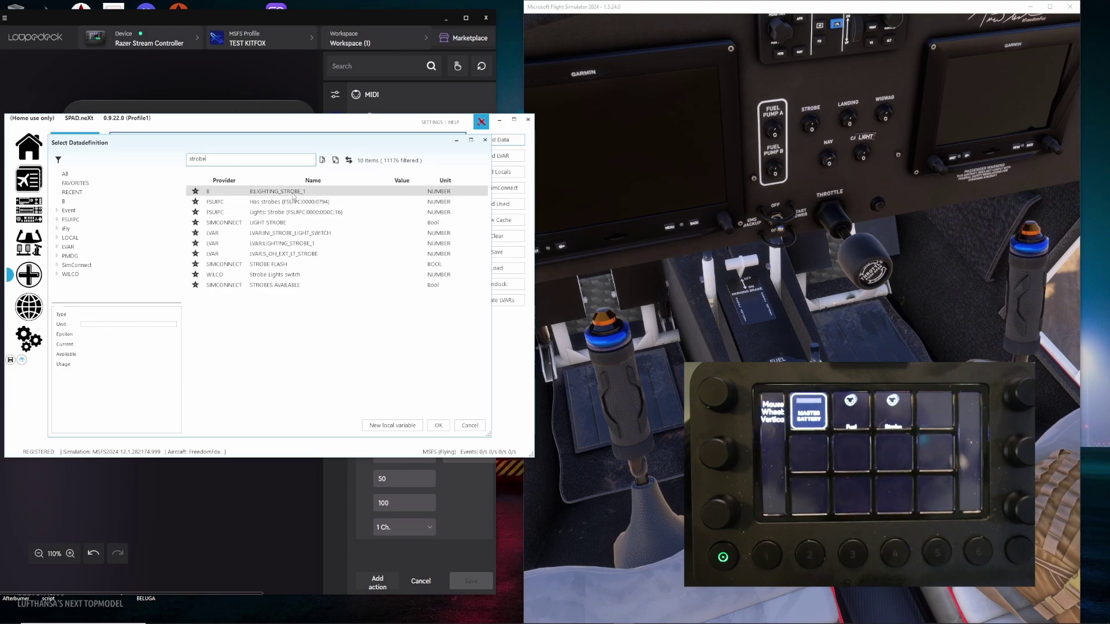
Add all the matching strobe variables, from B:LIGHTING_STROBE_1 through STROBES AVAILABLE, to the data monitor.
left_click(293, 195)
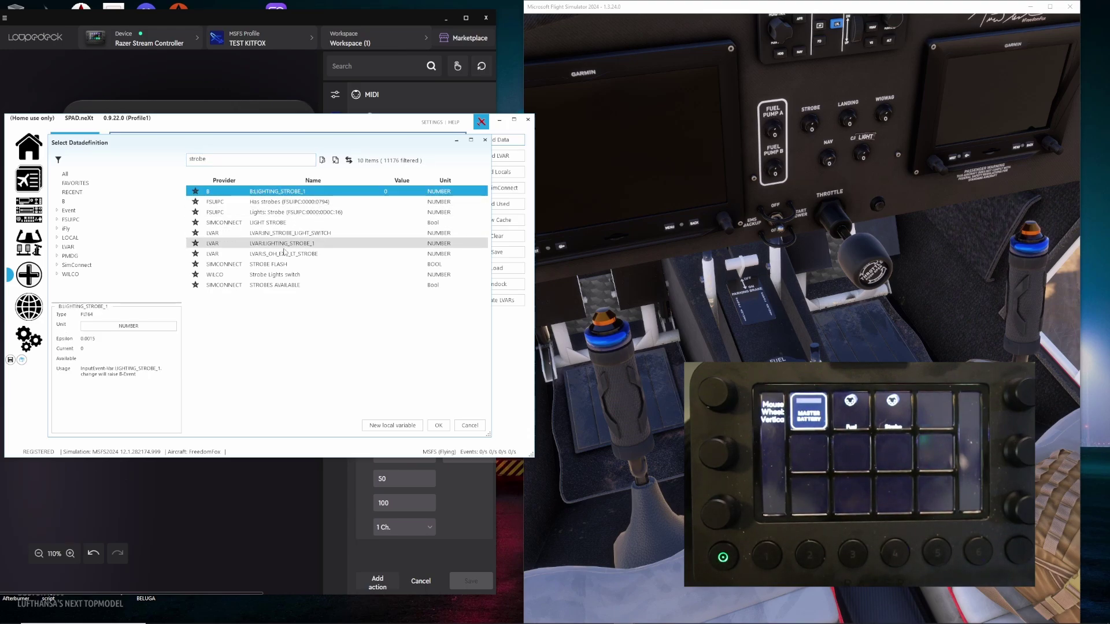
left_click(292, 285, "shift")
left_click(439, 426)
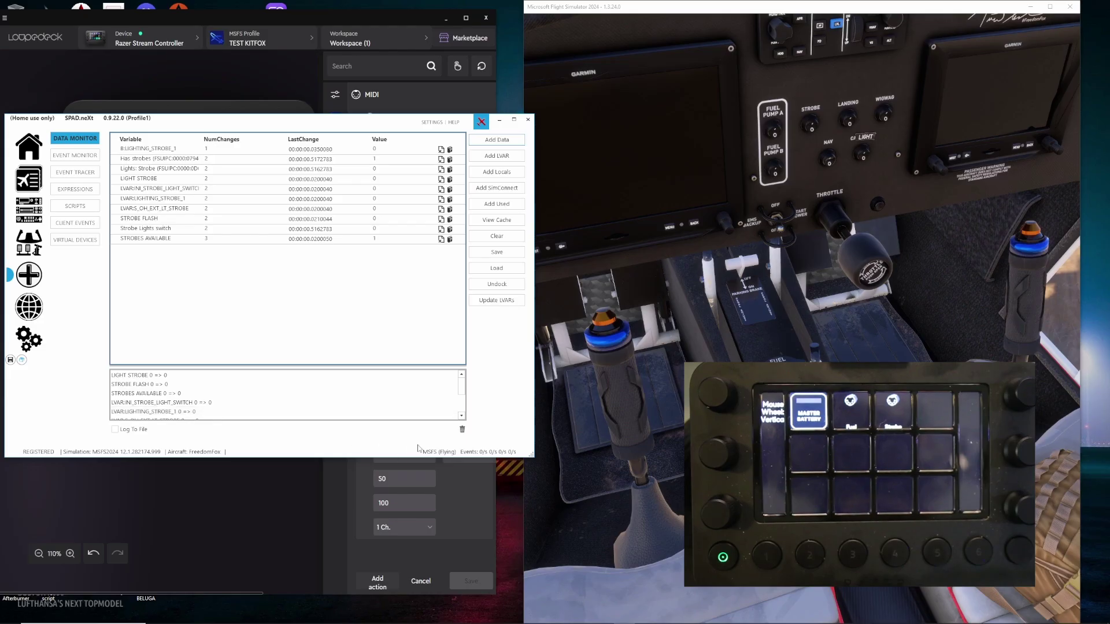
Clear the monitor log and switch the cockpit's STROBE light on and off to examine which variables react.
left_click(461, 431)
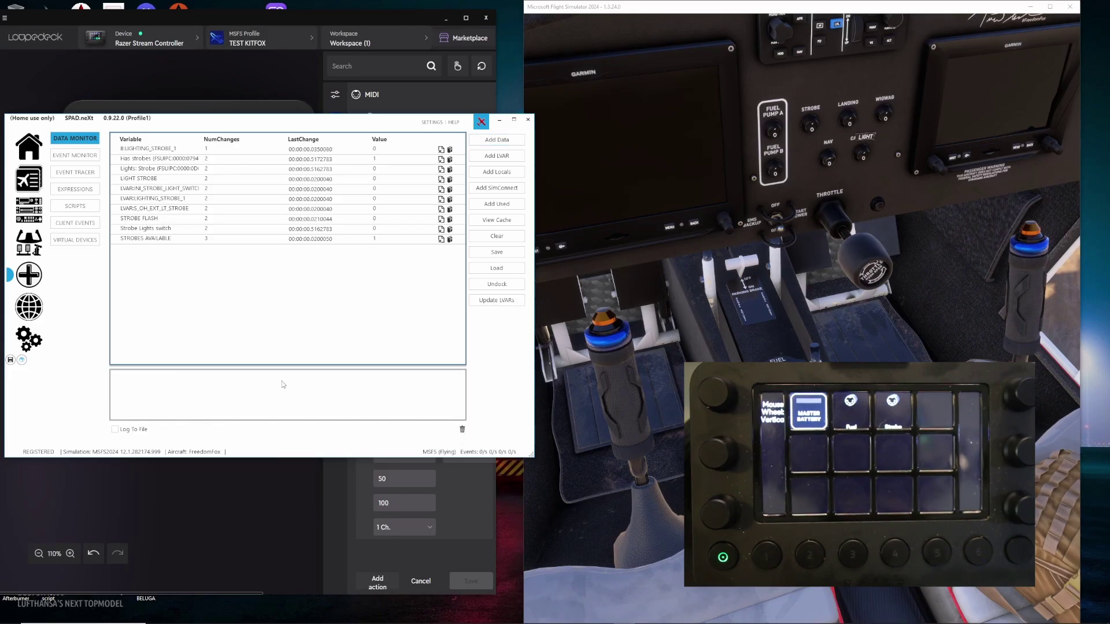
left_click(803, 111)
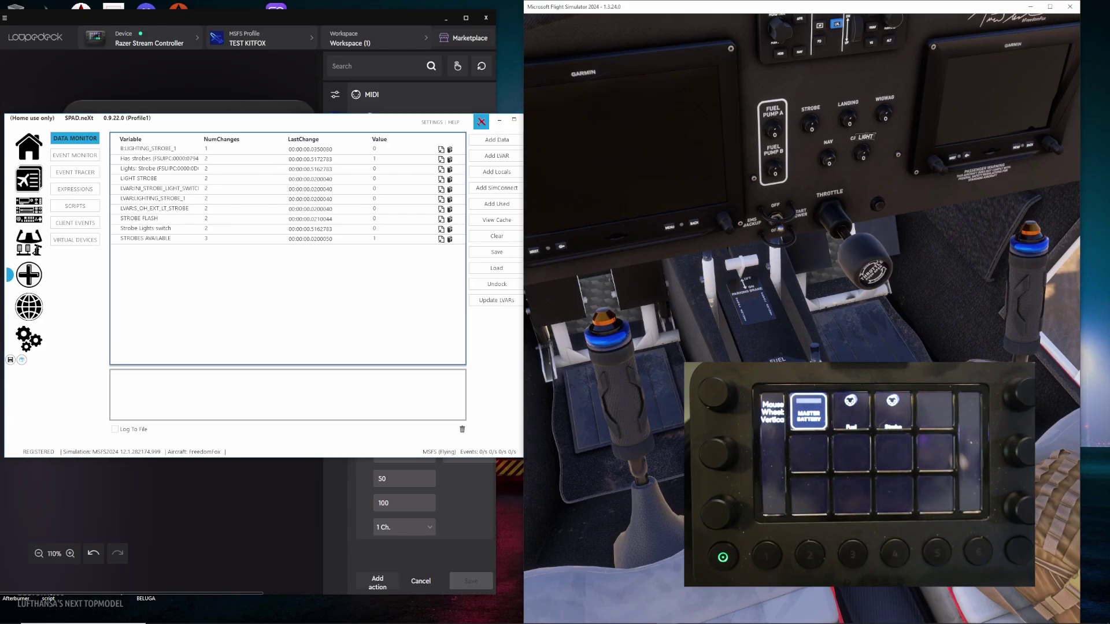
left_click(815, 126)
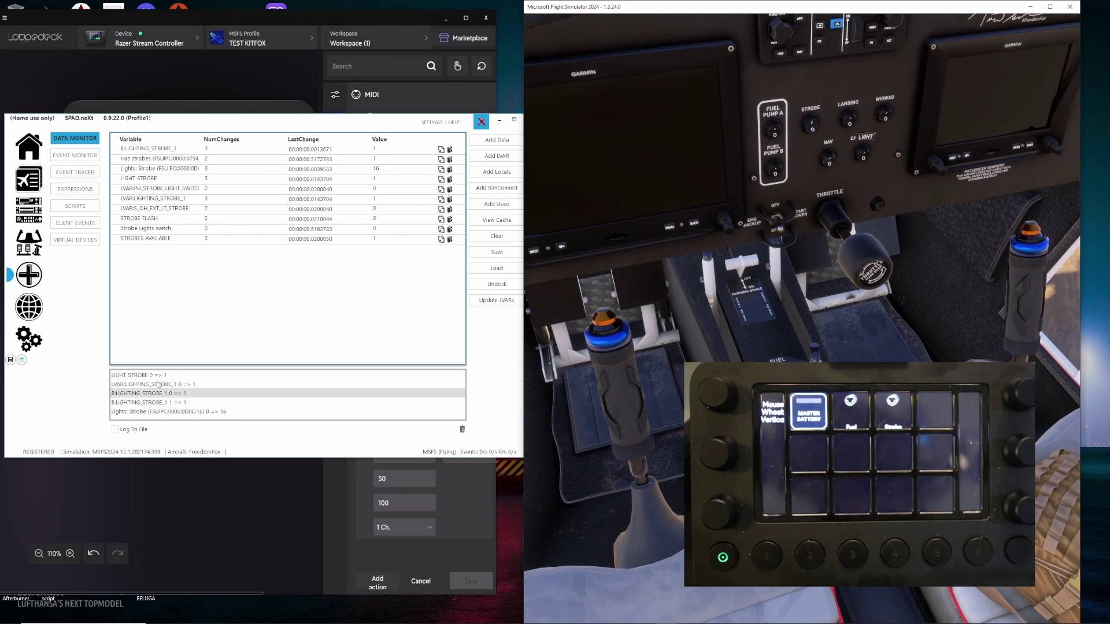
left_click(813, 126)
left_click(465, 394)
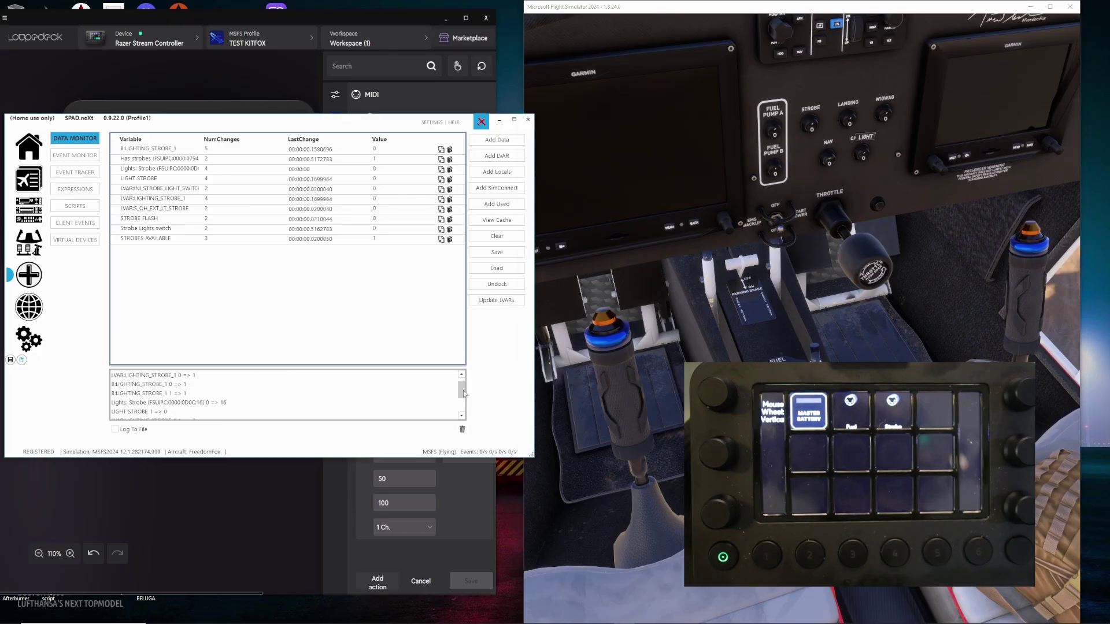
scroll(464, 394, "down", 1)
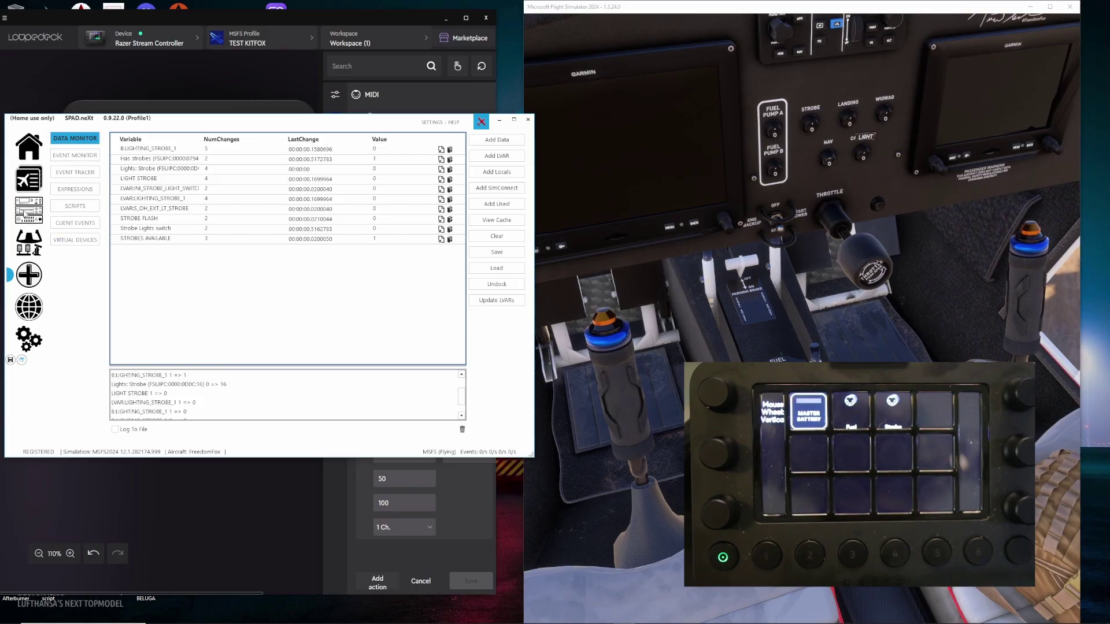
Create a Button pressed event for MIDI key 0.2 of the Razer Stream Controller and start adding an action.
left_click(29, 210)
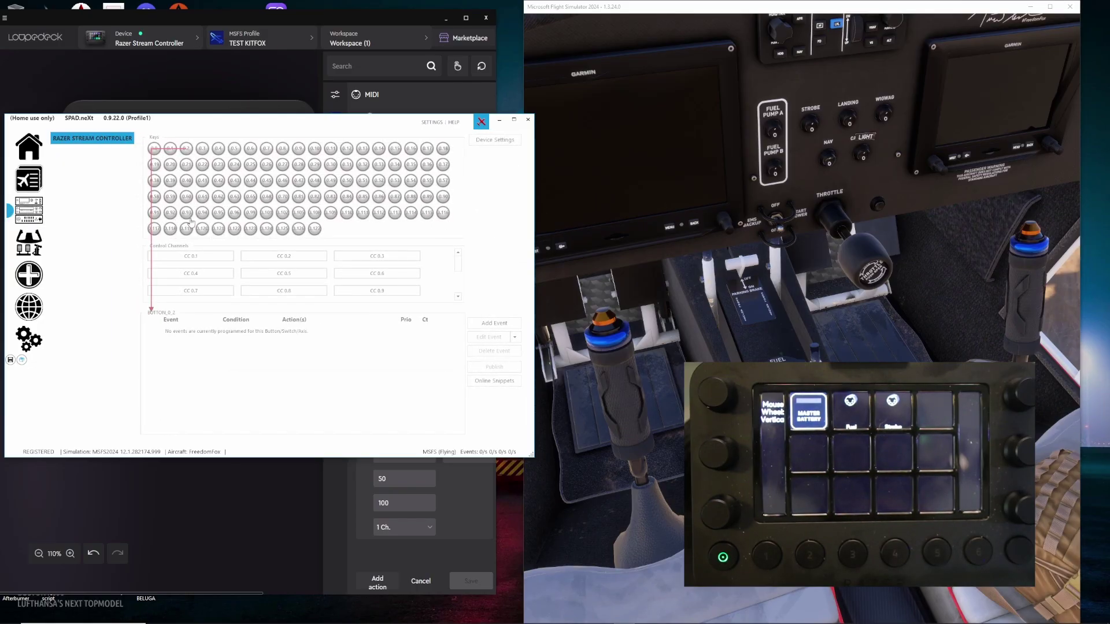
left_click(190, 149)
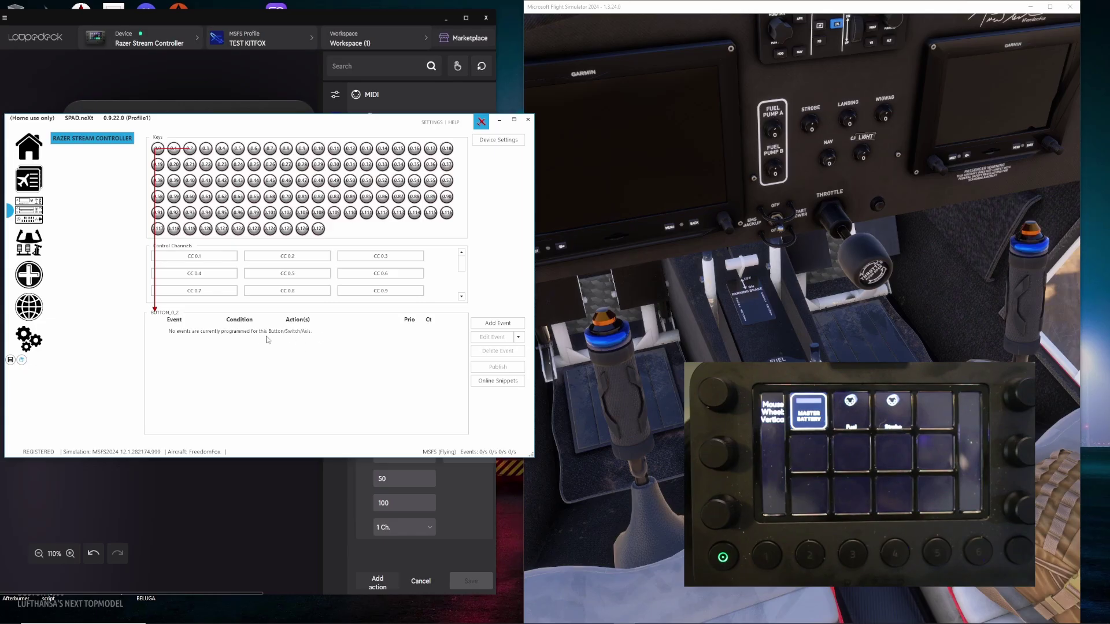
left_click(498, 327)
left_click(518, 335)
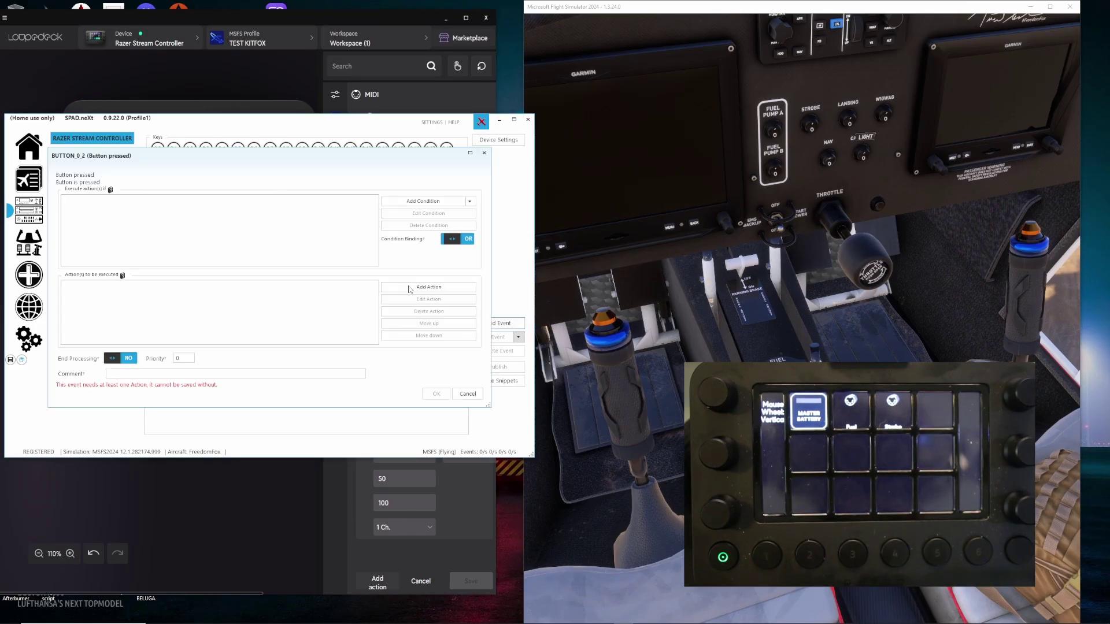
left_click(422, 289)
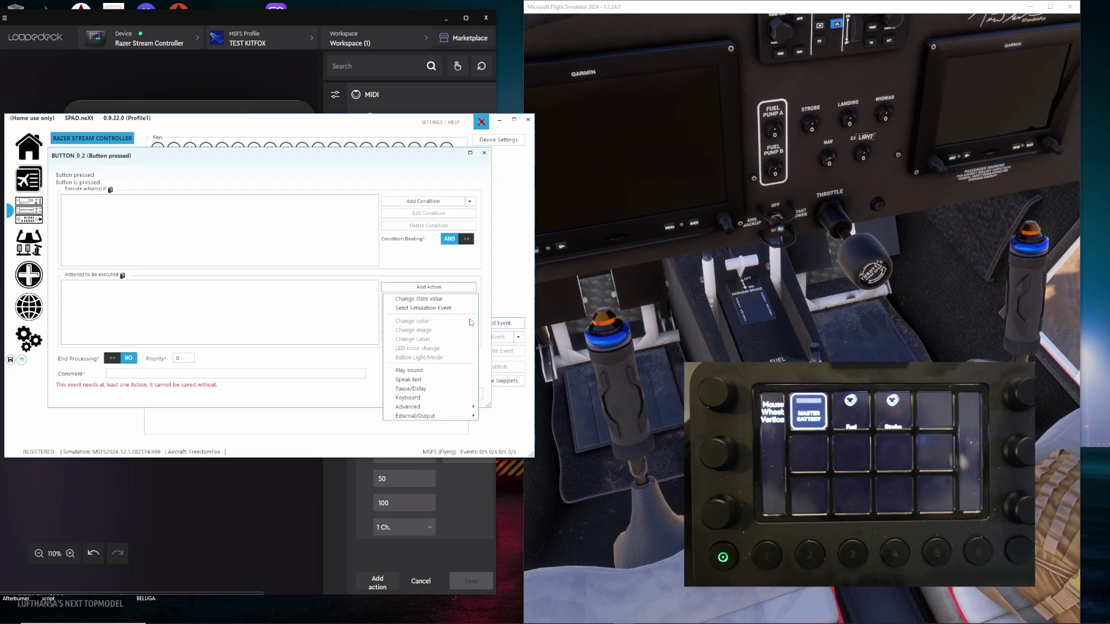
Make it a data value change, search the data definitions for "strobe" and choose SimConnect LIGHT STROBE as the target.
left_click(425, 298)
left_click(422, 251)
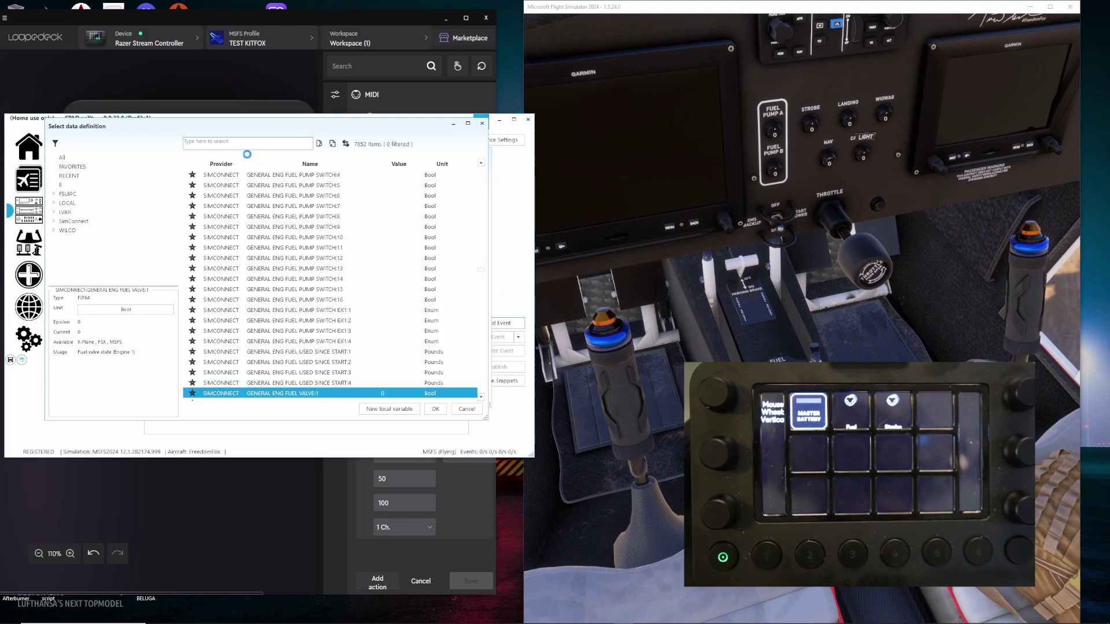
type("strober")
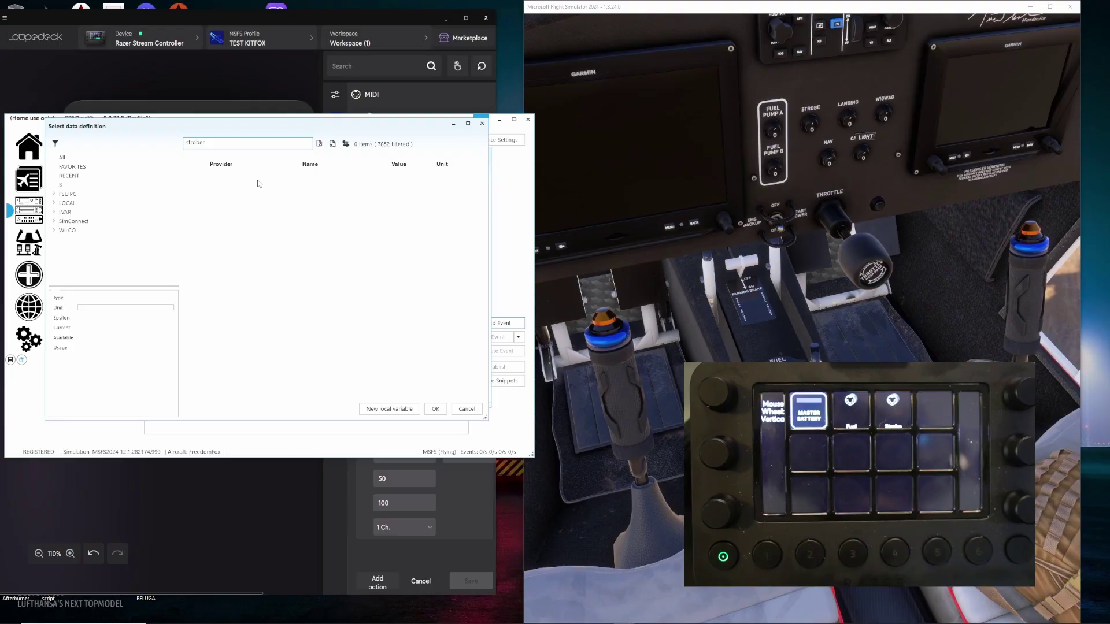
key("BackSpace")
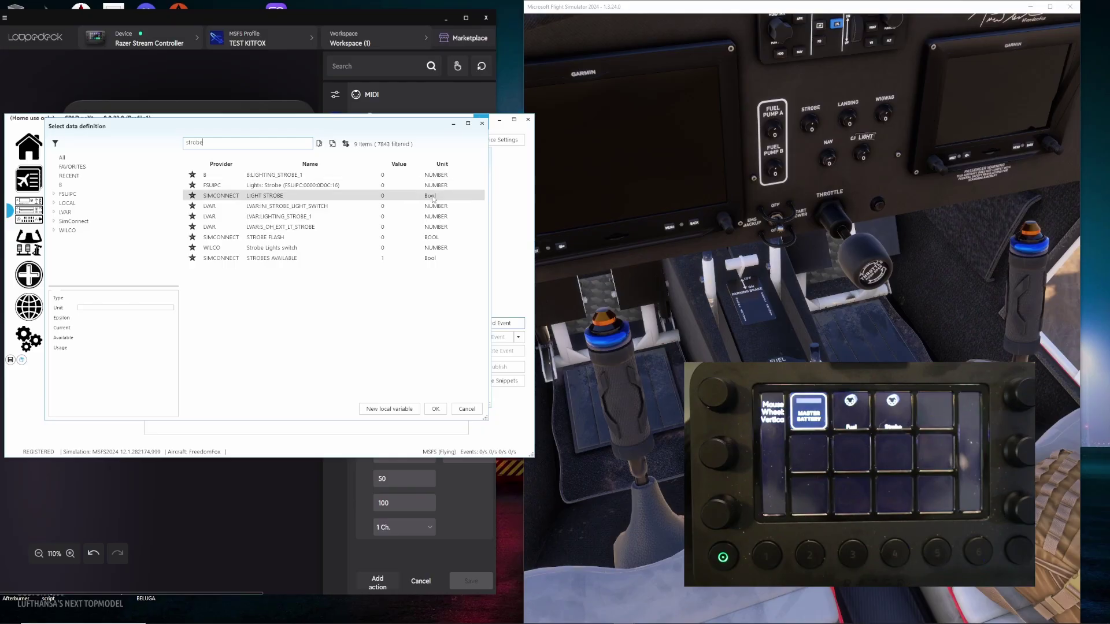
left_click(267, 196)
left_click(435, 409)
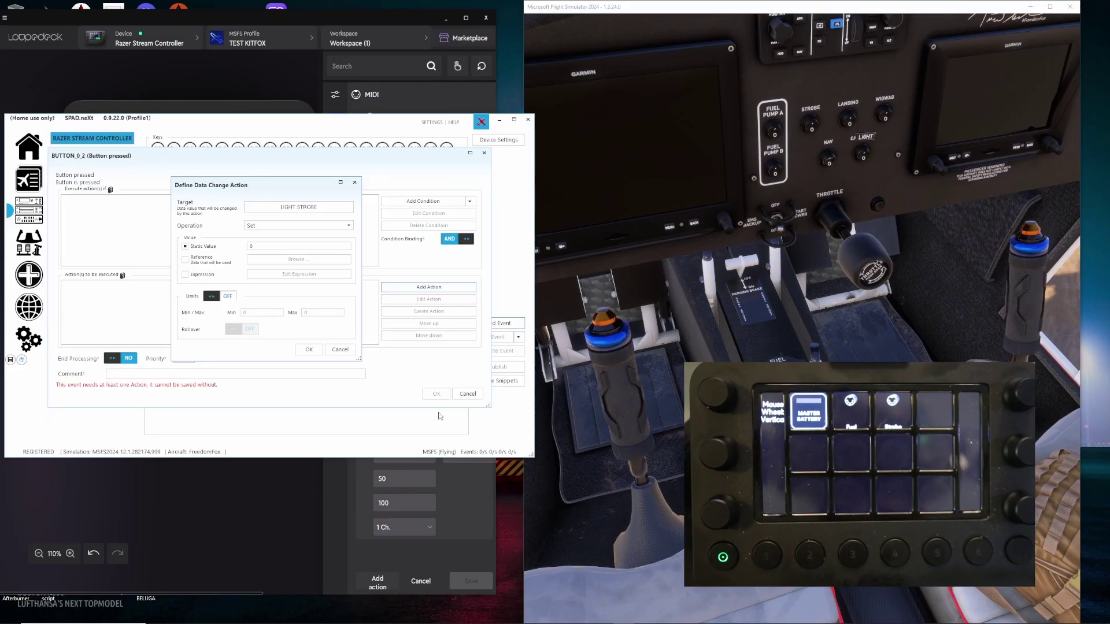
Set the LIGHT STROBE action to ToggleBit with static value 0, limits 0 to 1 and rollover on, and save the event with End Processing enabled.
left_click(271, 225)
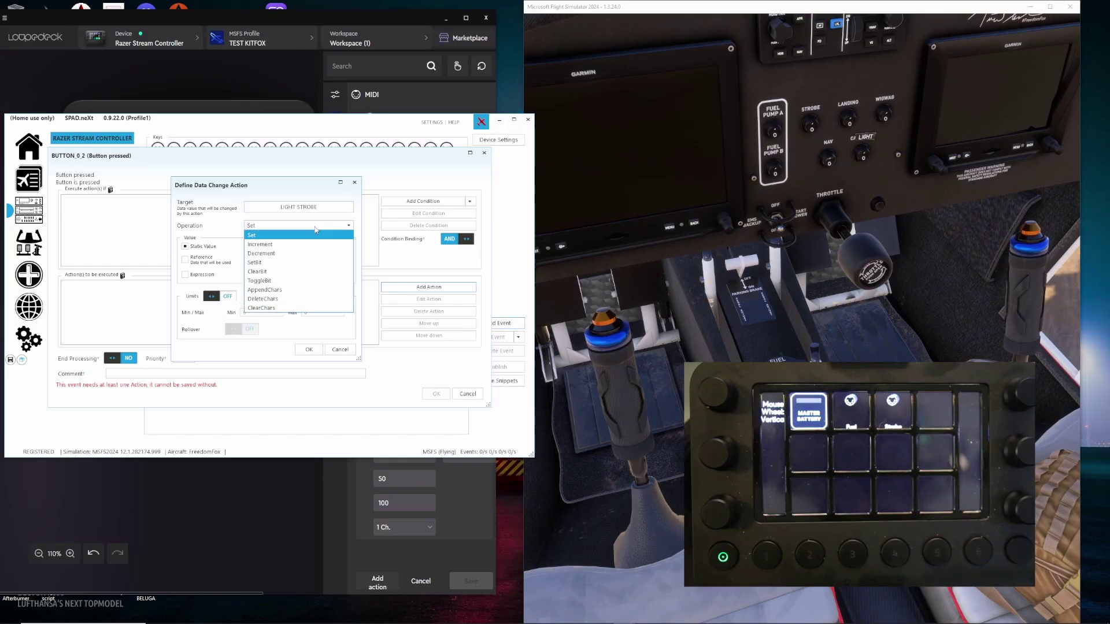
left_click(259, 280)
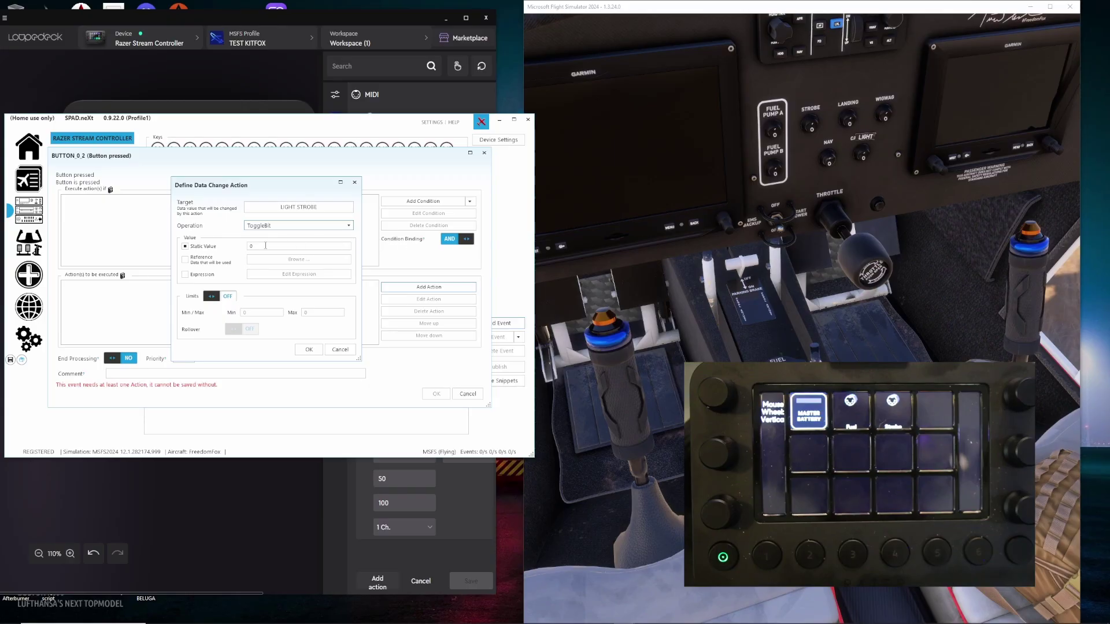
left_click(216, 296)
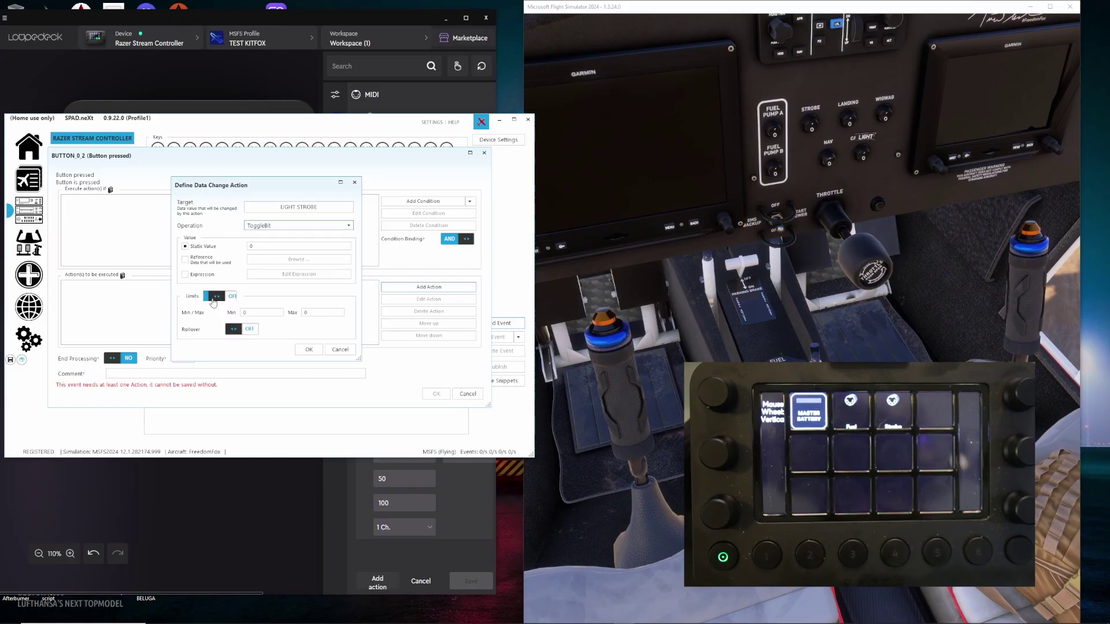
left_click(321, 313)
type("1")
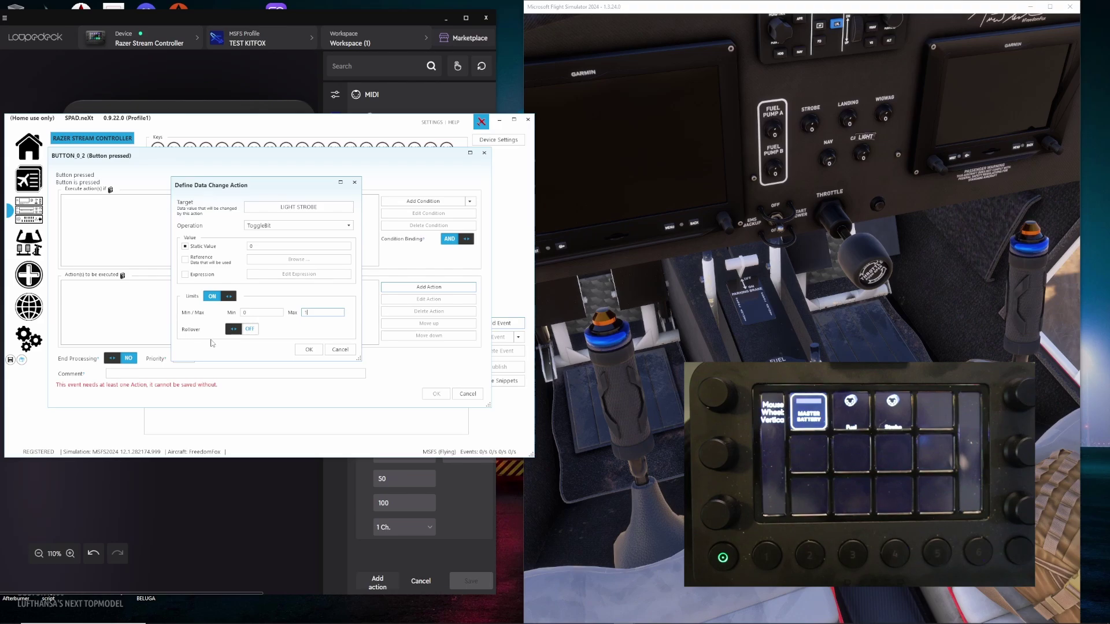
left_click(241, 329)
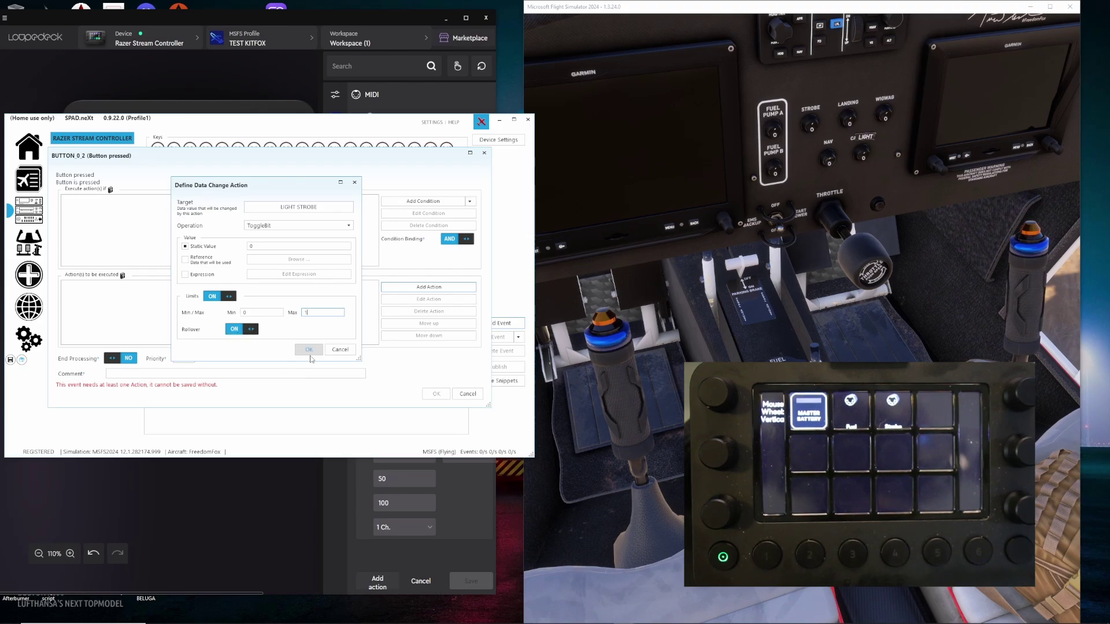
left_click(316, 352)
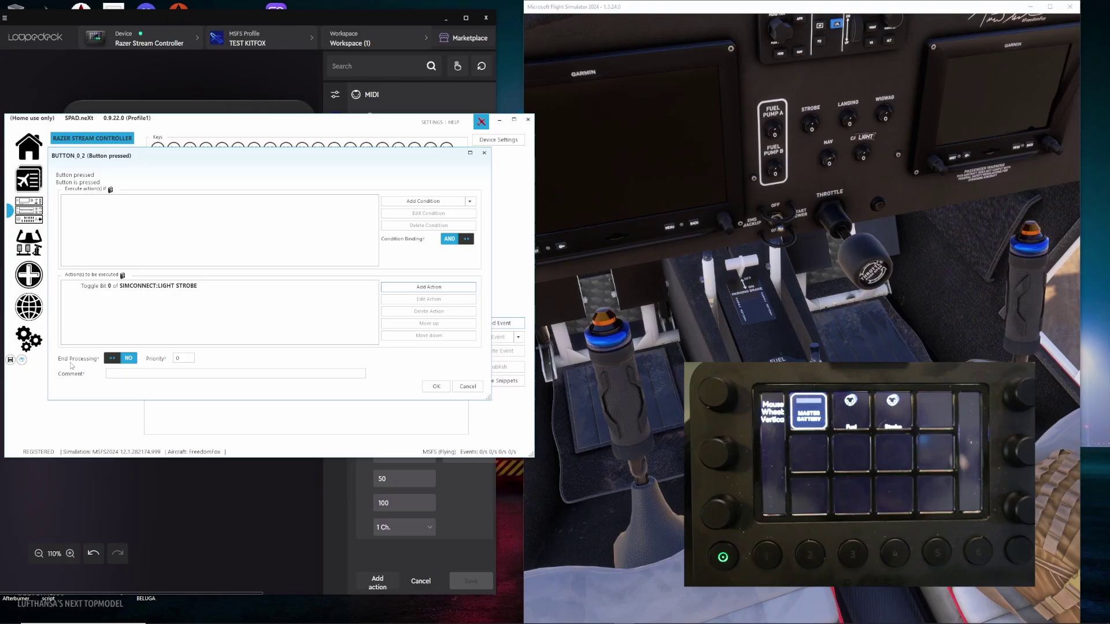
left_click(115, 361)
left_click(436, 386)
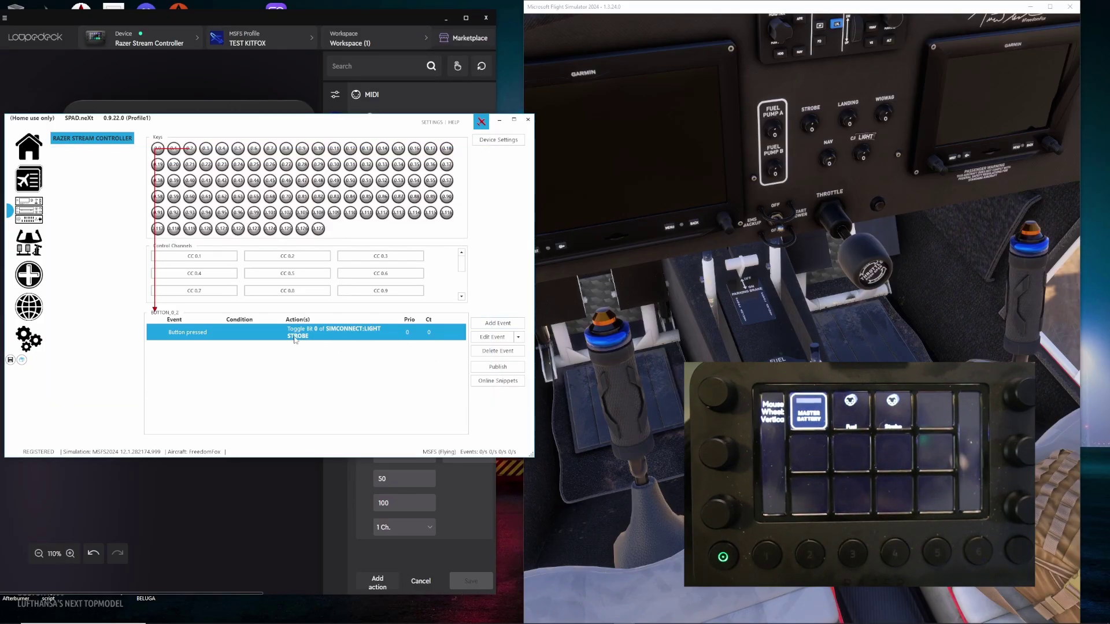
left_click(799, 192)
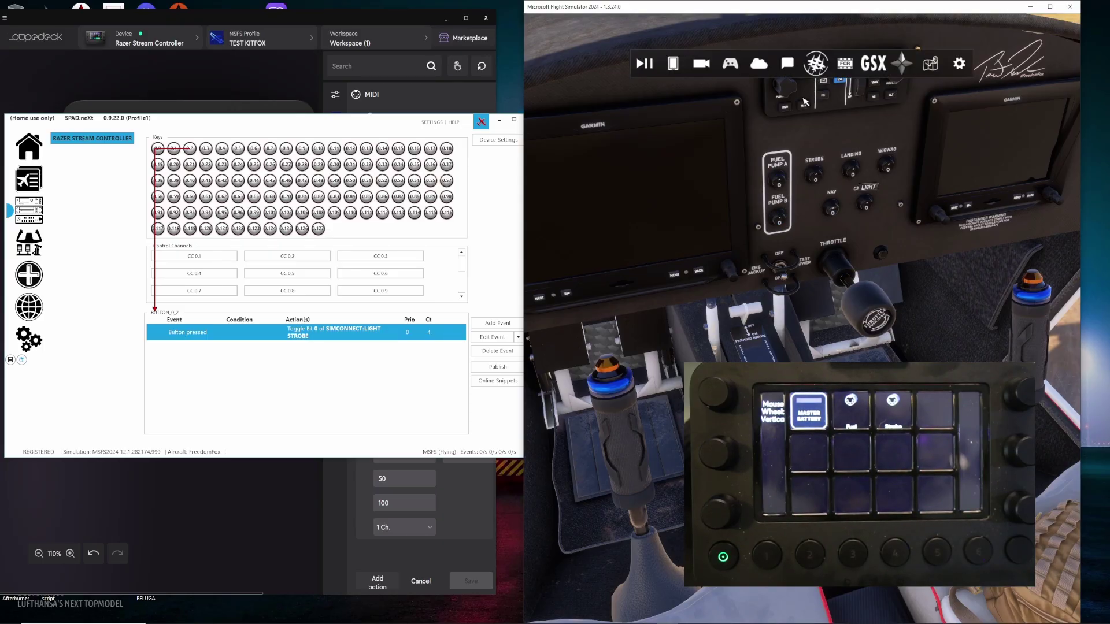
left_click_drag(827, 103, 828, 191)
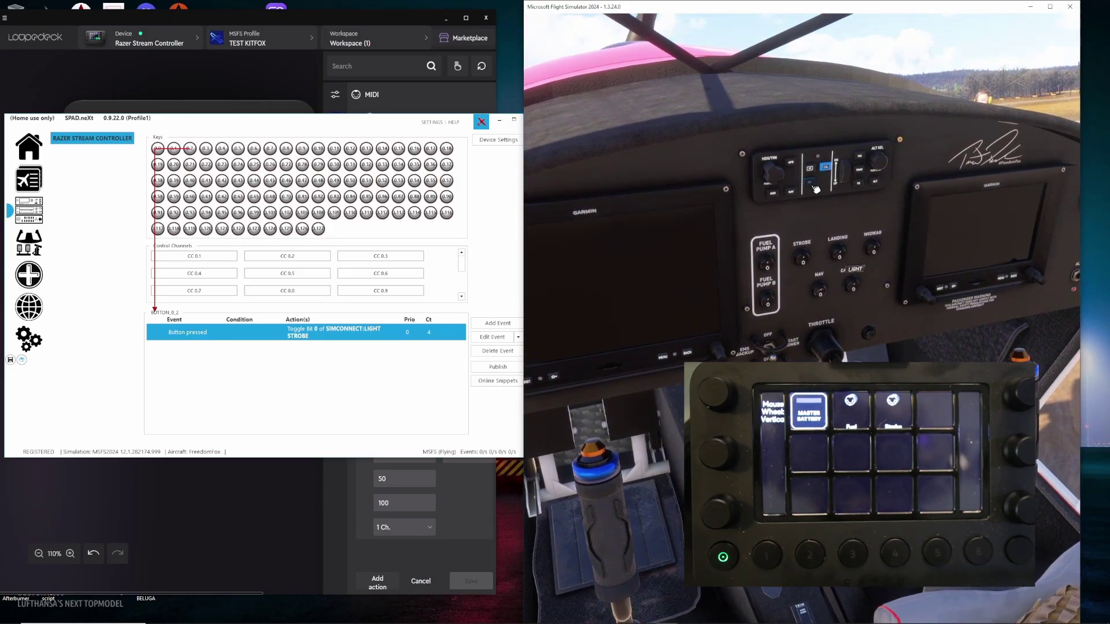